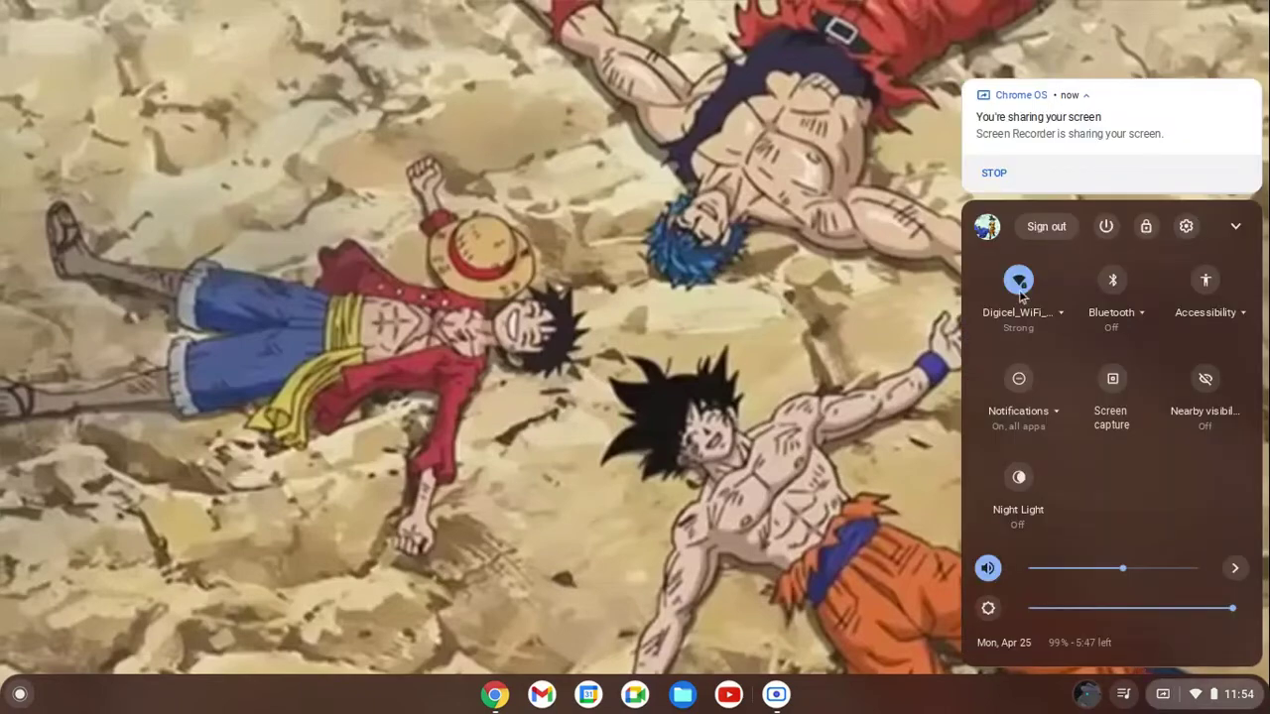
Open the Chromebook's system settings, expand the advanced sections and look through the options around Apps
{"action": "left_click", "coordinate": [1186, 228]}
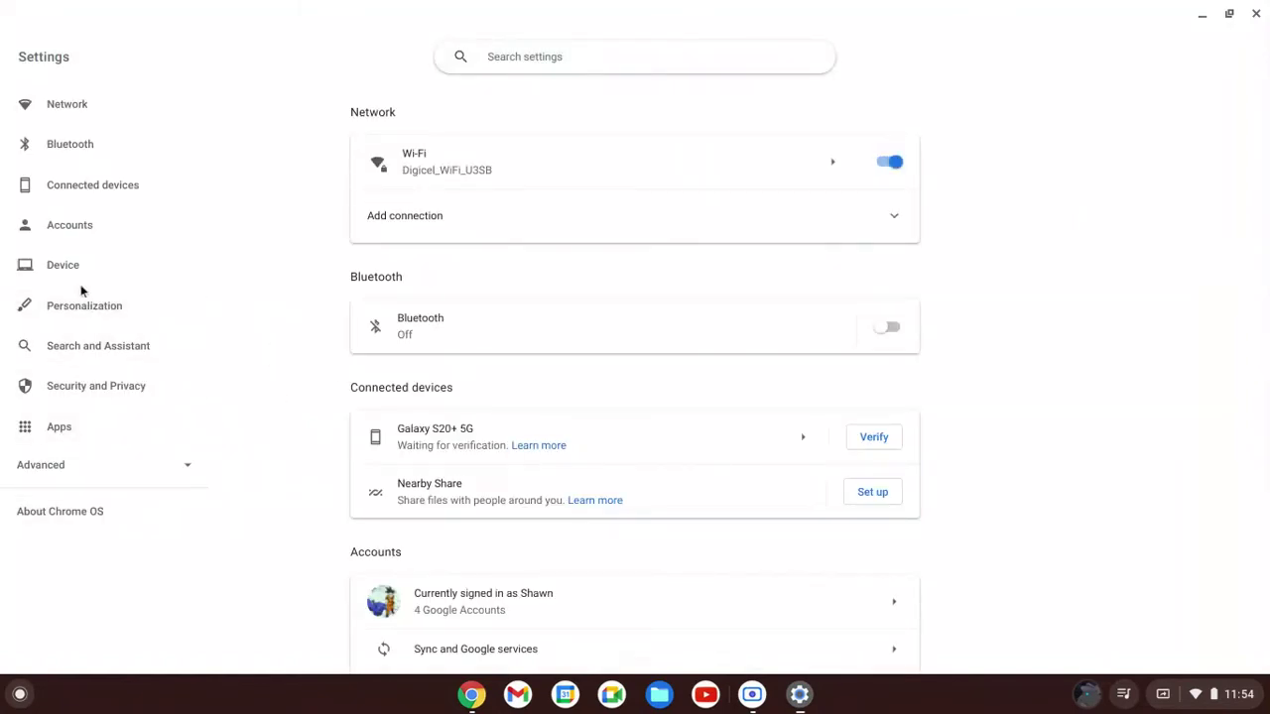
{"action": "left_click", "coordinate": [107, 467]}
{"action": "scroll", "coordinate": [122, 476], "scroll_direction": "down", "scroll_amount": 3}
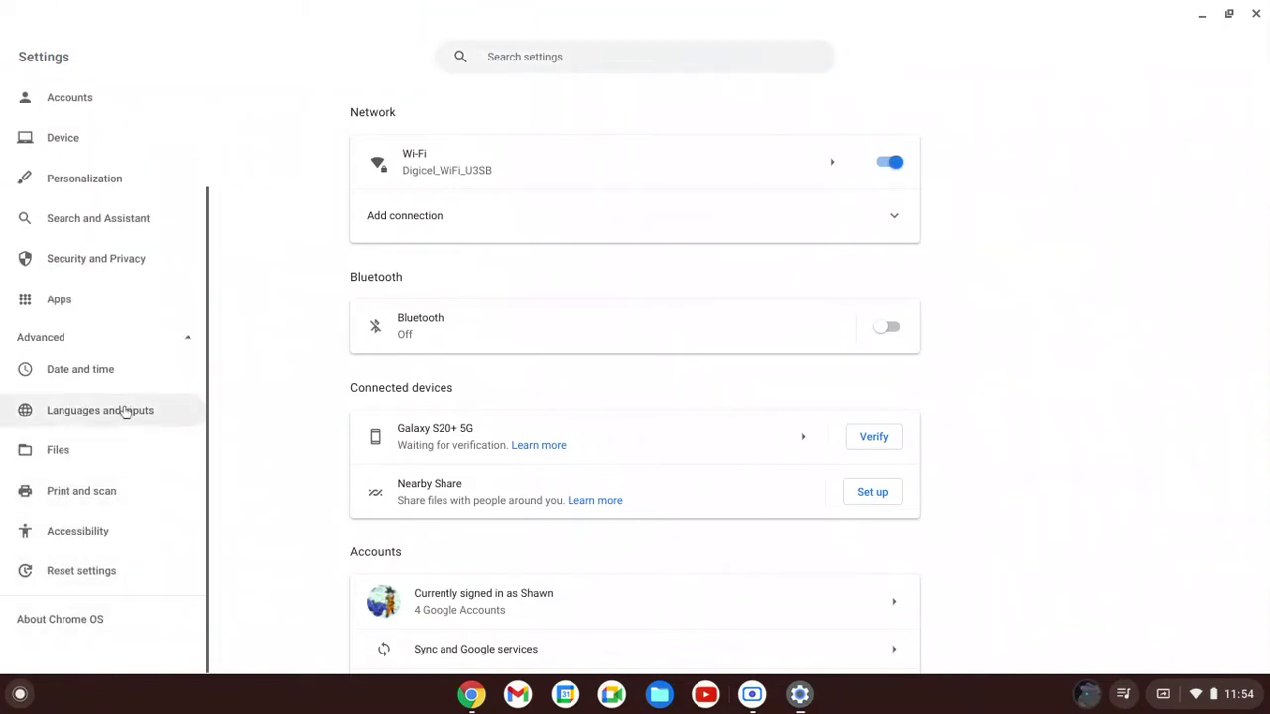
{"action": "left_click", "coordinate": [79, 295]}
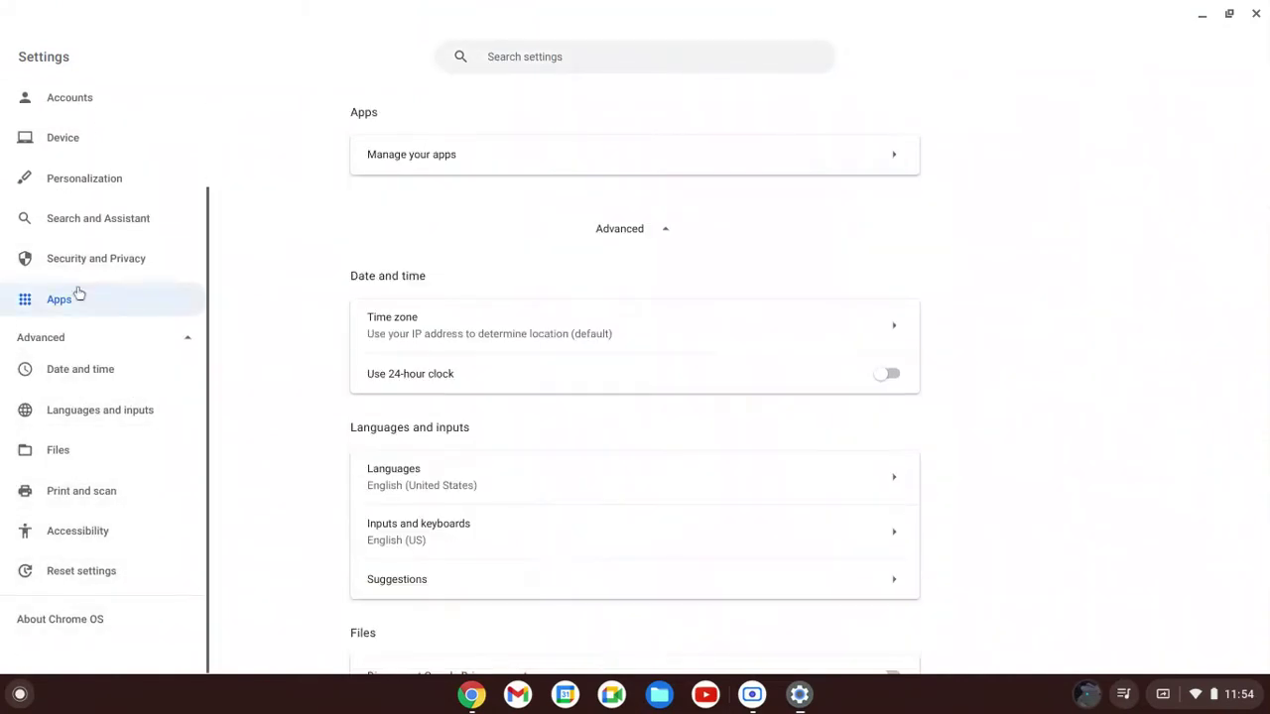
{"action": "scroll", "coordinate": [546, 275], "scroll_direction": "down", "scroll_amount": 6}
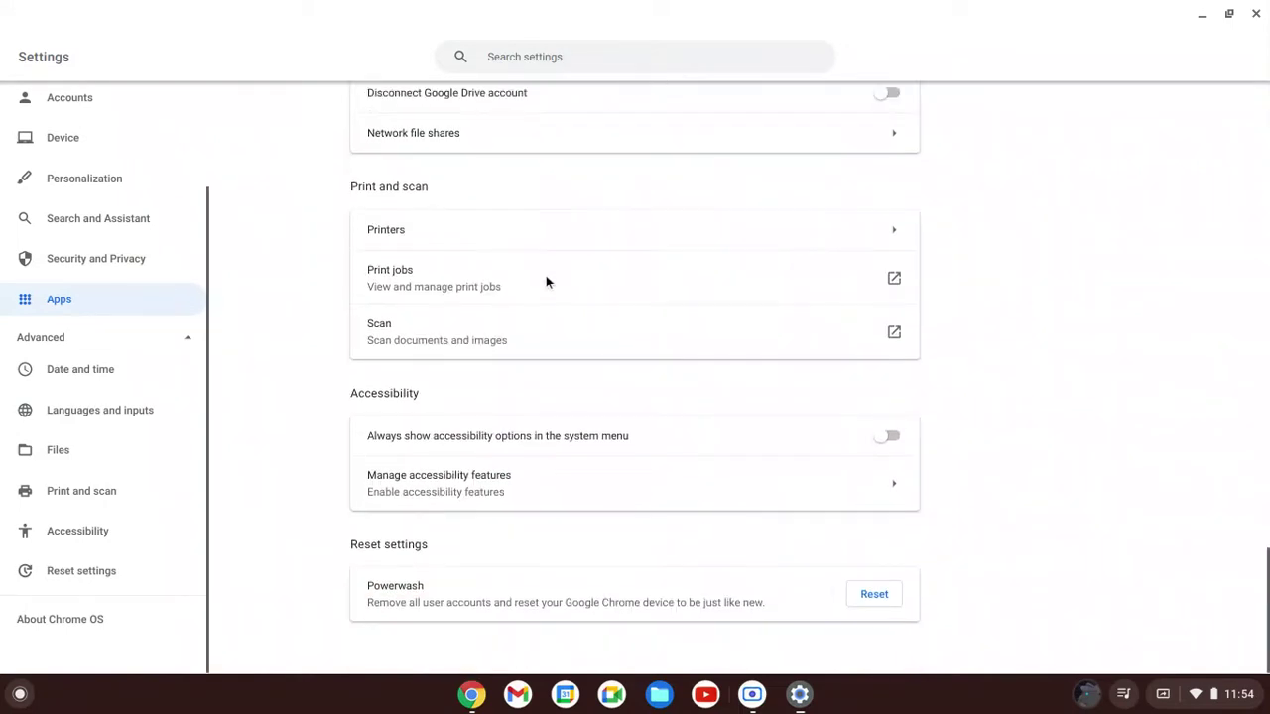
{"action": "scroll", "coordinate": [548, 278], "scroll_direction": "up", "scroll_amount": 5}
{"action": "scroll", "coordinate": [550, 282], "scroll_direction": "up", "scroll_amount": 15}
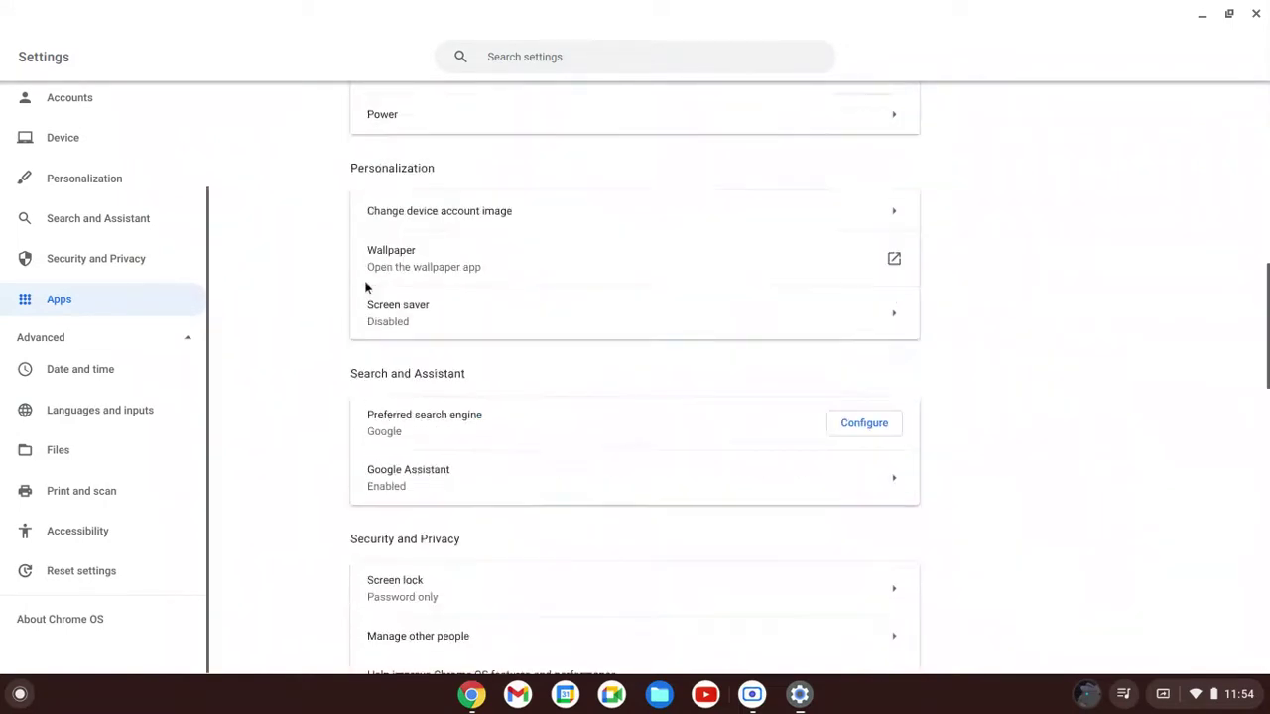
Open the list for managing installed apps, filter it by "googl" and close the settings
{"action": "left_click", "coordinate": [177, 308]}
{"action": "left_click", "coordinate": [876, 166]}
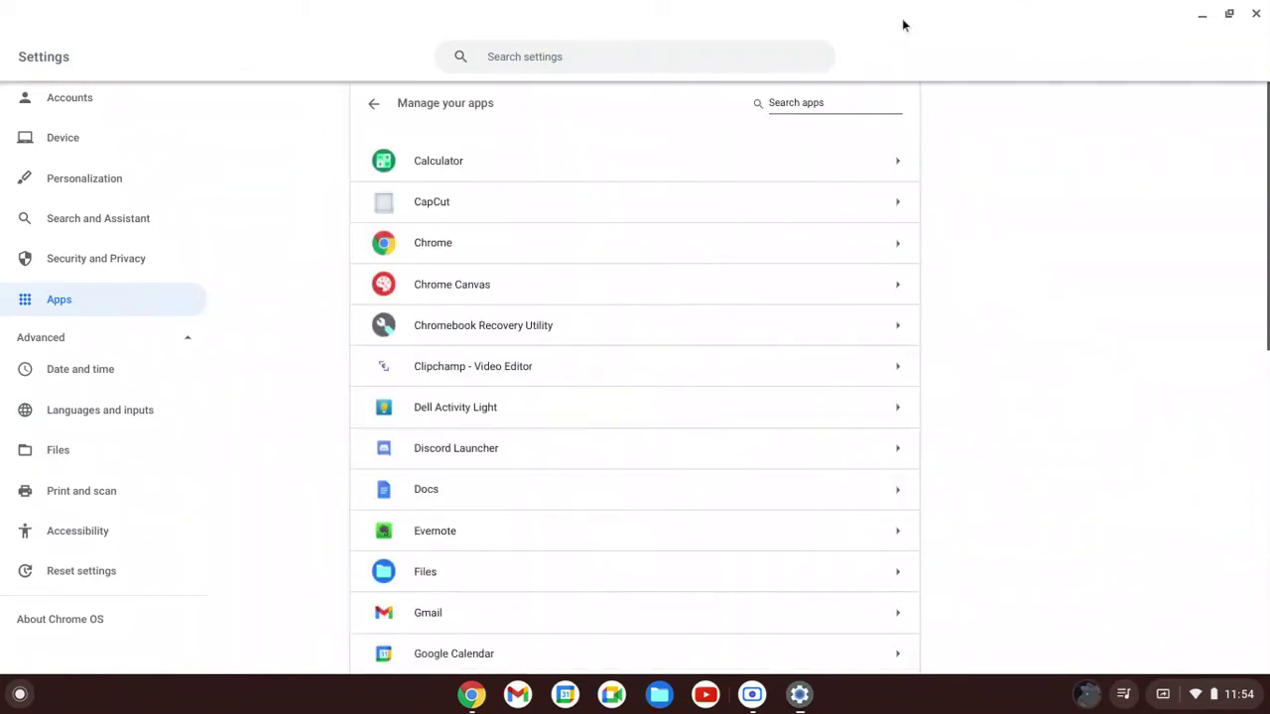
{"action": "type", "text": "googl"}
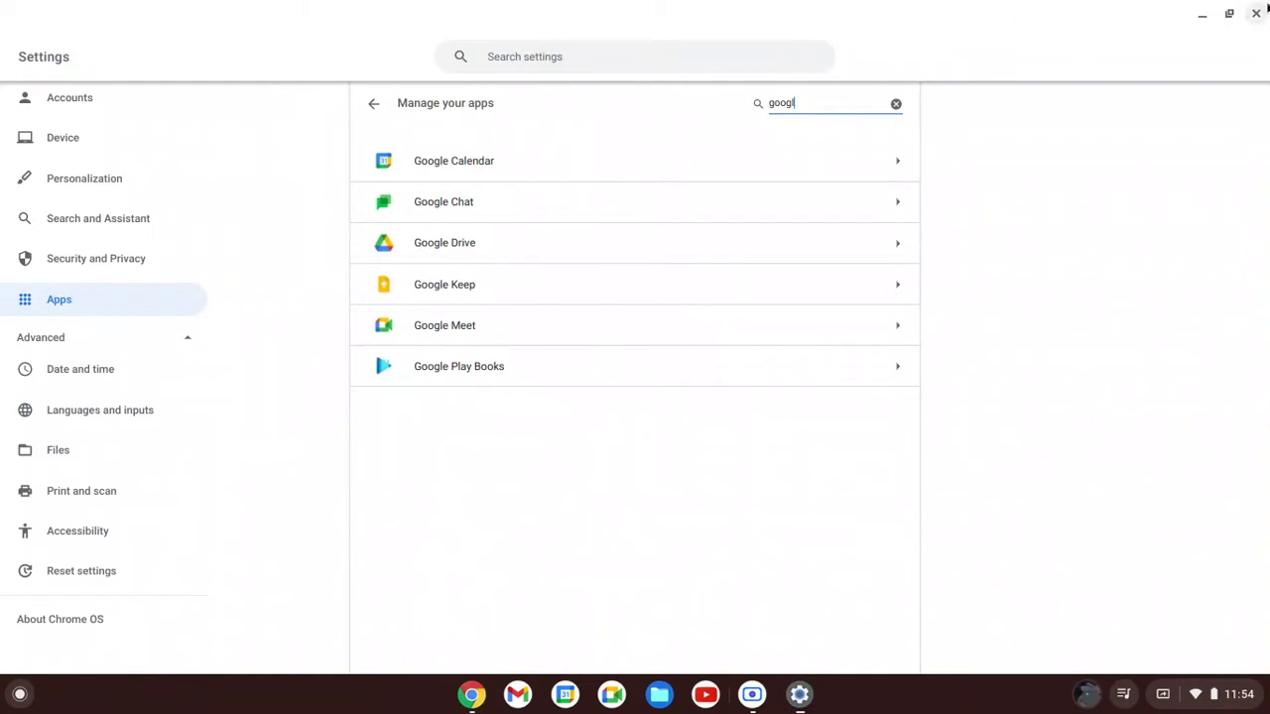
{"action": "left_click", "coordinate": [1253, 16]}
Open the full app launcher, look through both pages of installed apps and close it
{"action": "key", "text": "super"}
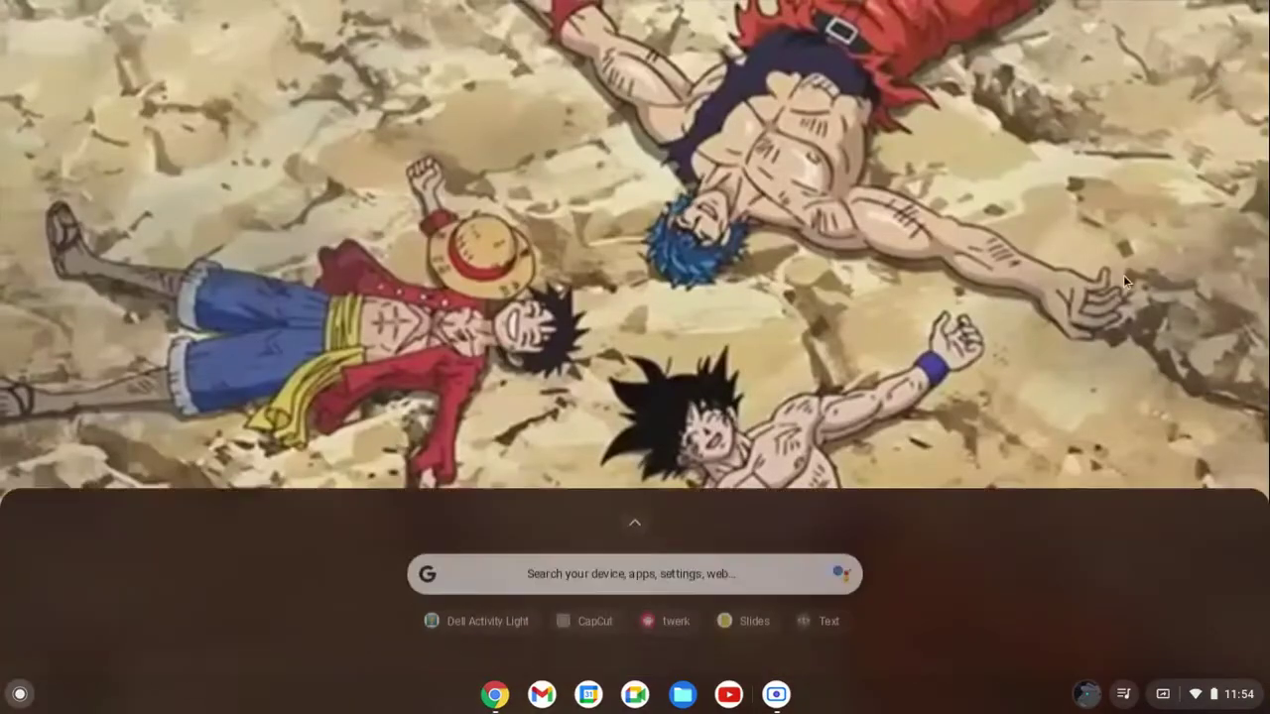
{"action": "left_click", "coordinate": [632, 515]}
{"action": "scroll", "coordinate": [655, 467], "scroll_direction": "down", "scroll_amount": 3}
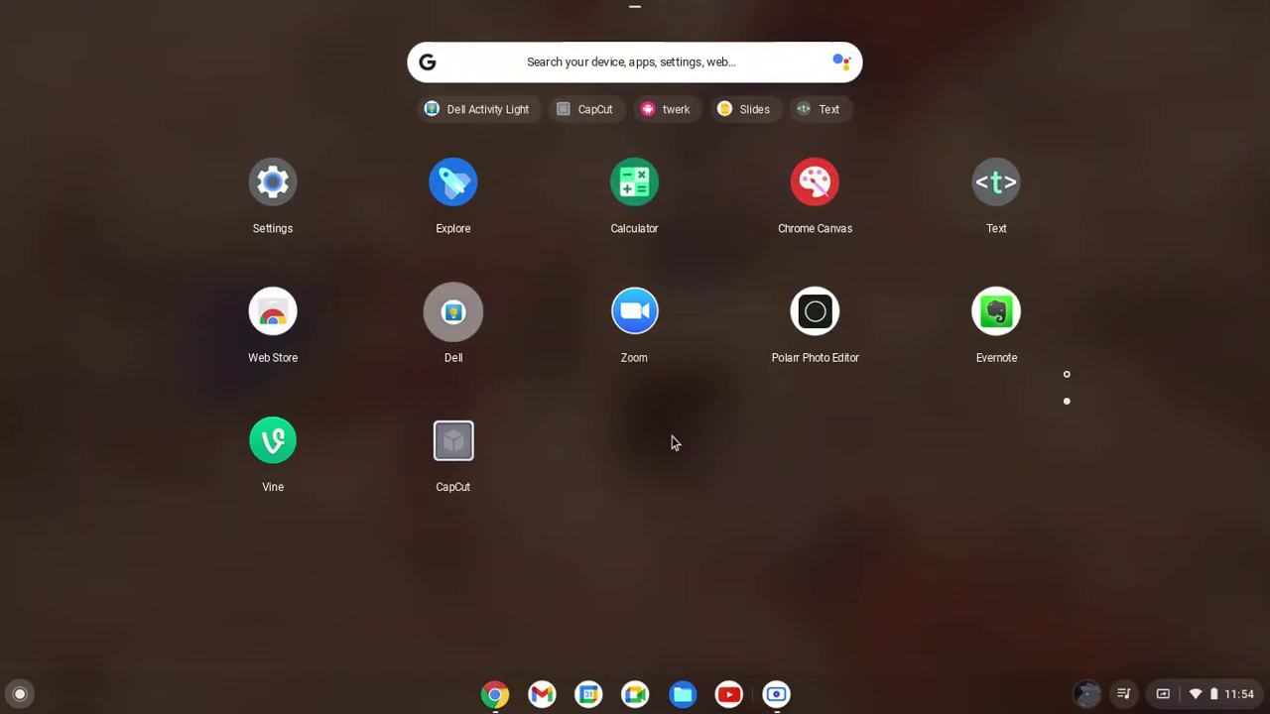
{"action": "scroll", "coordinate": [672, 444], "scroll_direction": "up", "scroll_amount": 3}
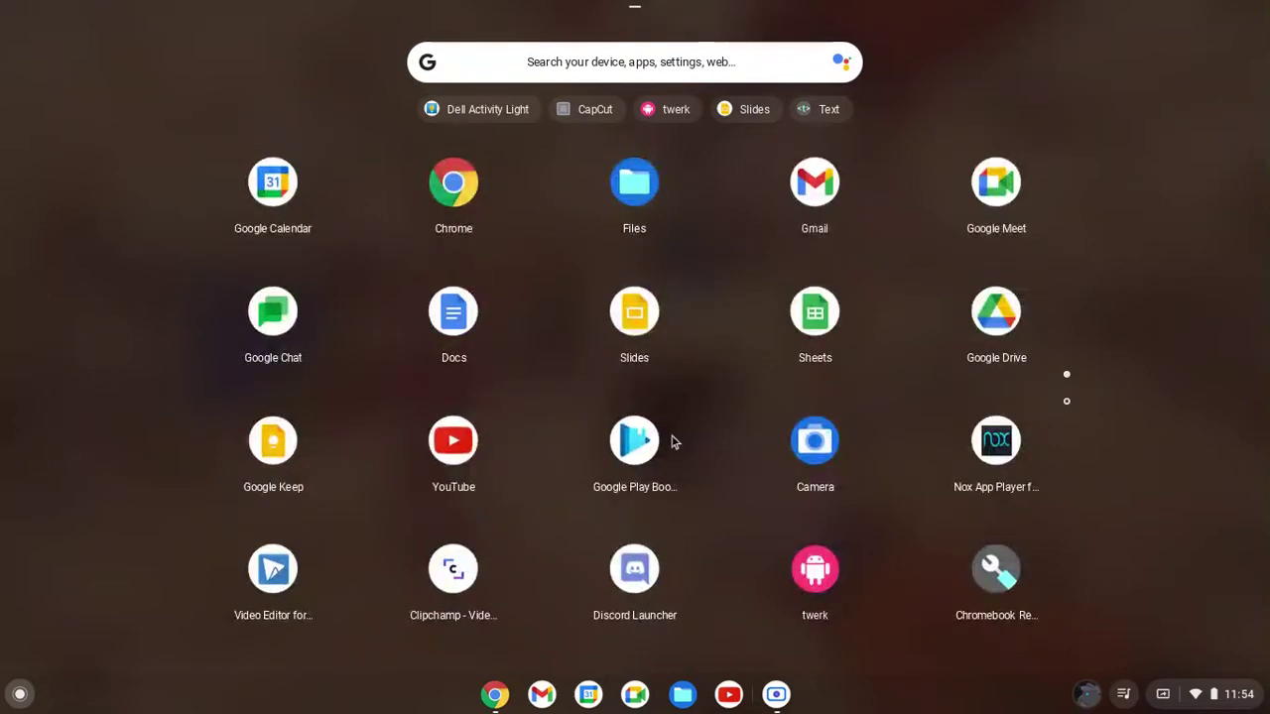
{"action": "left_click", "coordinate": [1227, 40]}
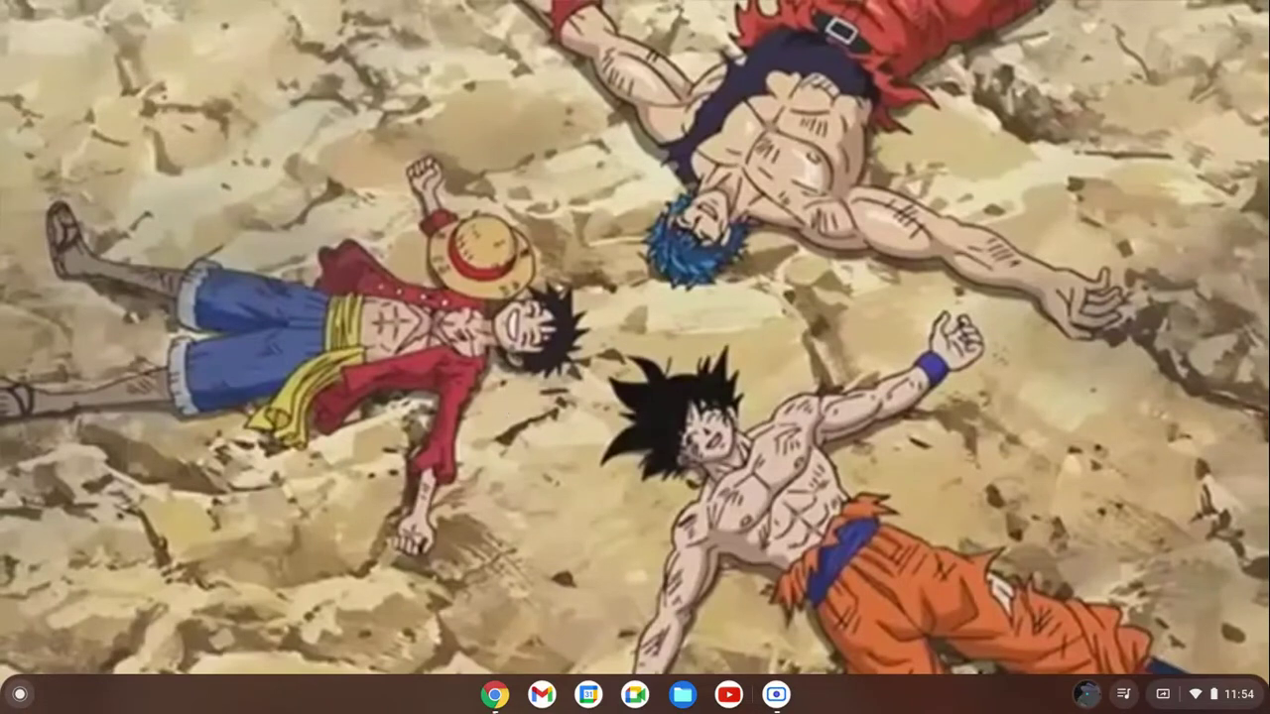
Switch to Chrome and open a new tab beside the anime episode page
{"action": "left_click", "coordinate": [495, 695]}
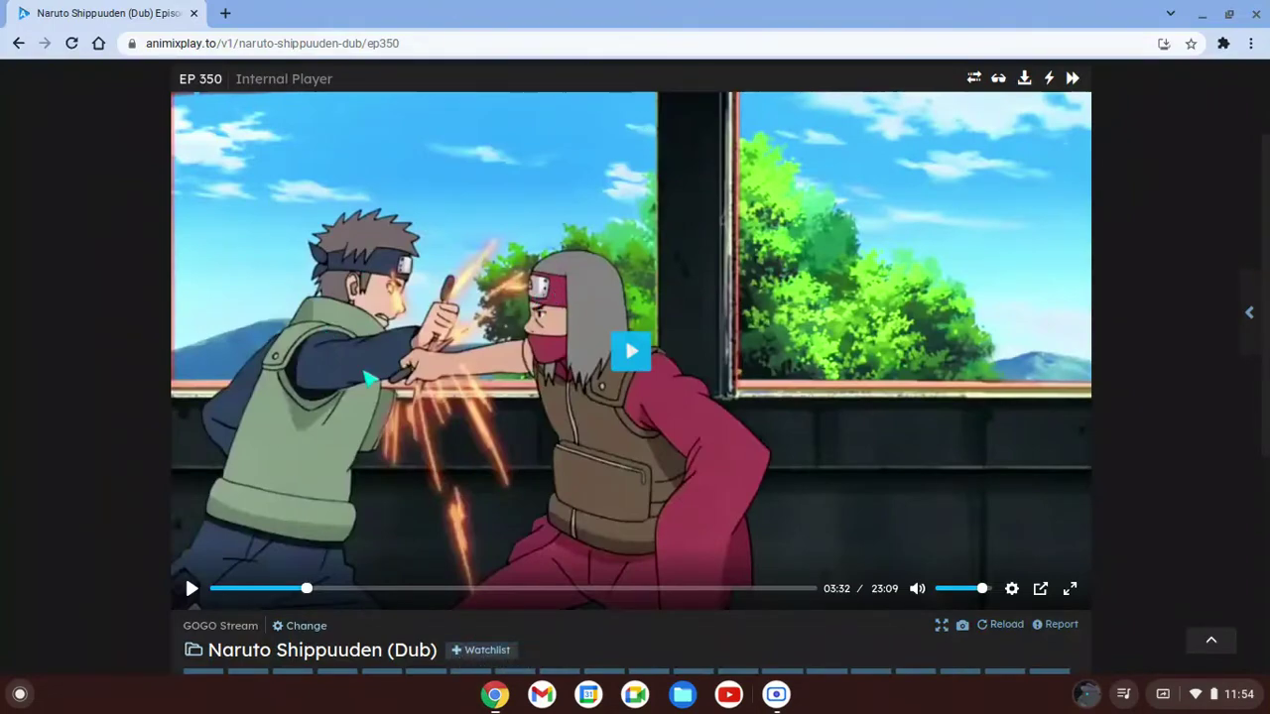
{"action": "scroll", "coordinate": [367, 377], "scroll_direction": "down", "scroll_amount": 3}
{"action": "scroll", "coordinate": [406, 409], "scroll_direction": "up", "scroll_amount": 5}
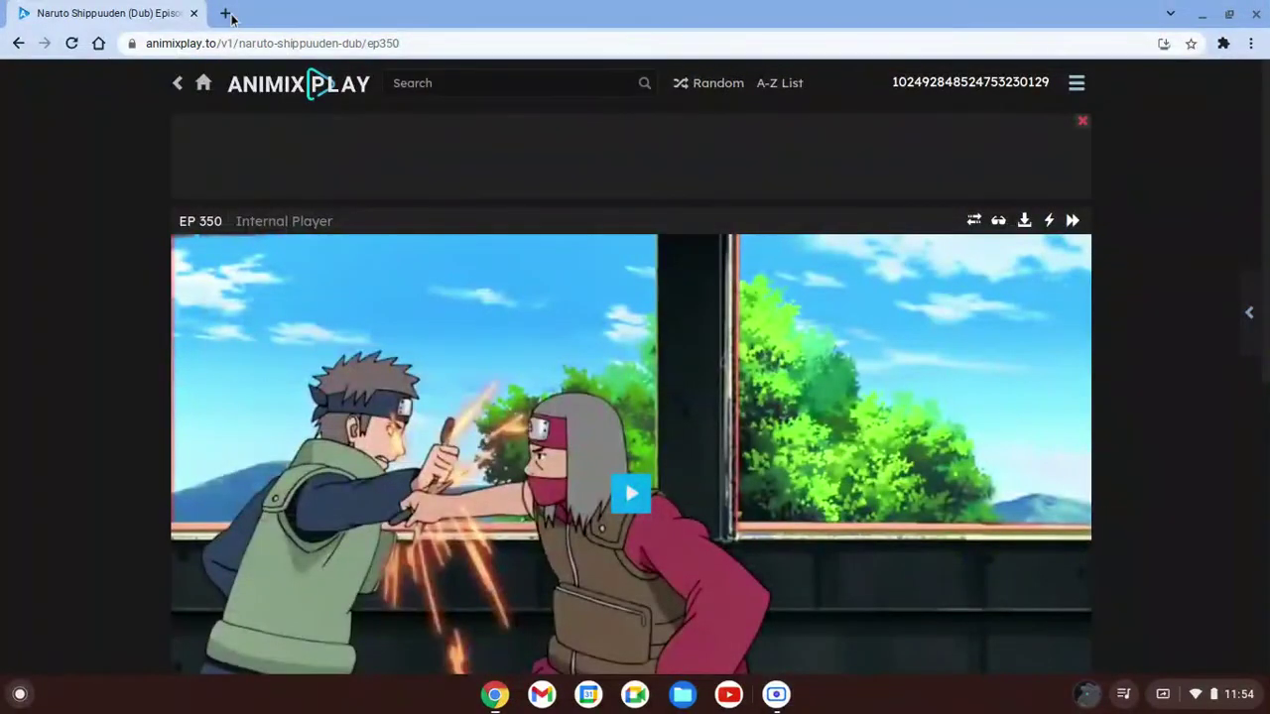
{"action": "left_click", "coordinate": [226, 14]}
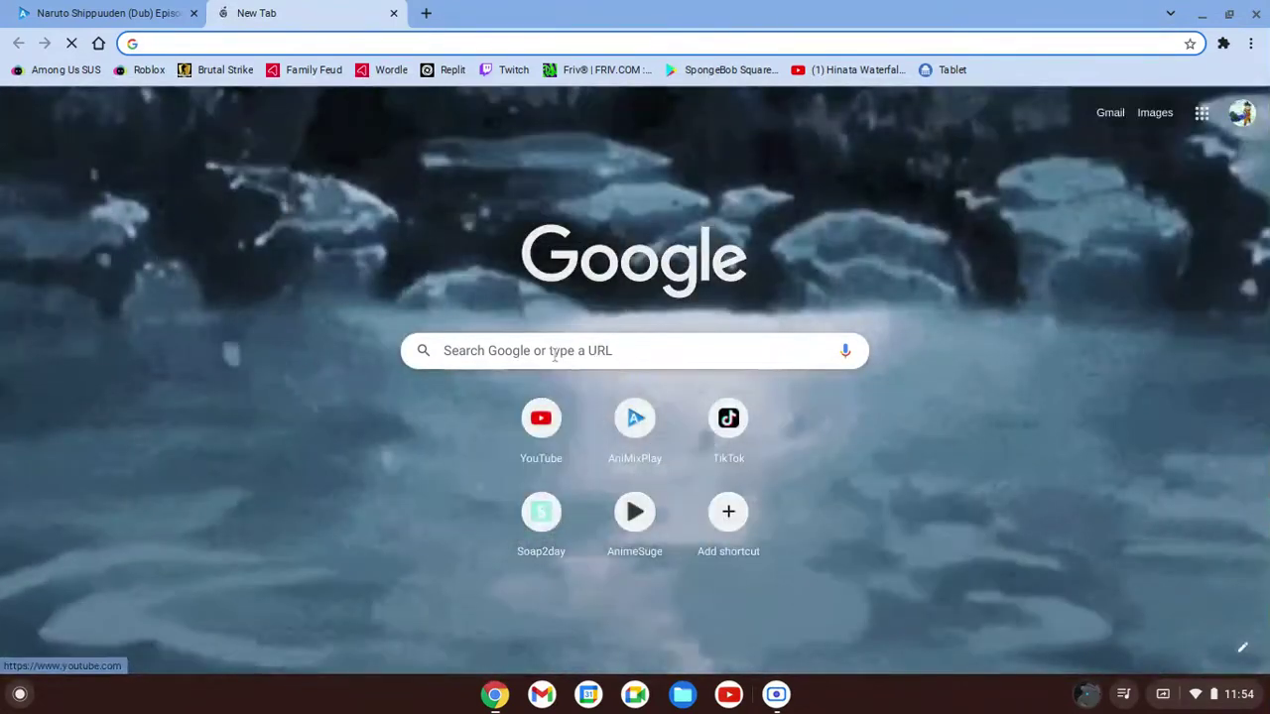
Search Google for "web store" and open the Chrome Web Store result
{"action": "left_click", "coordinate": [542, 342]}
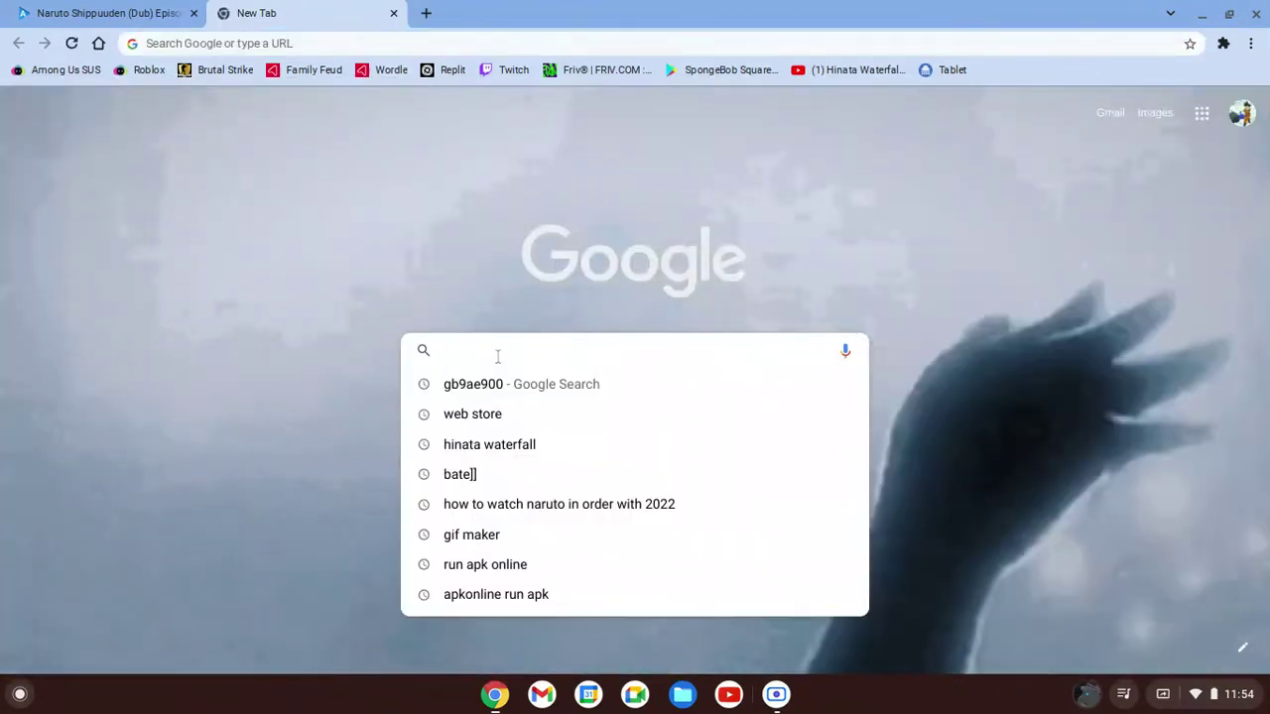
{"action": "type", "text": "wwwb"}
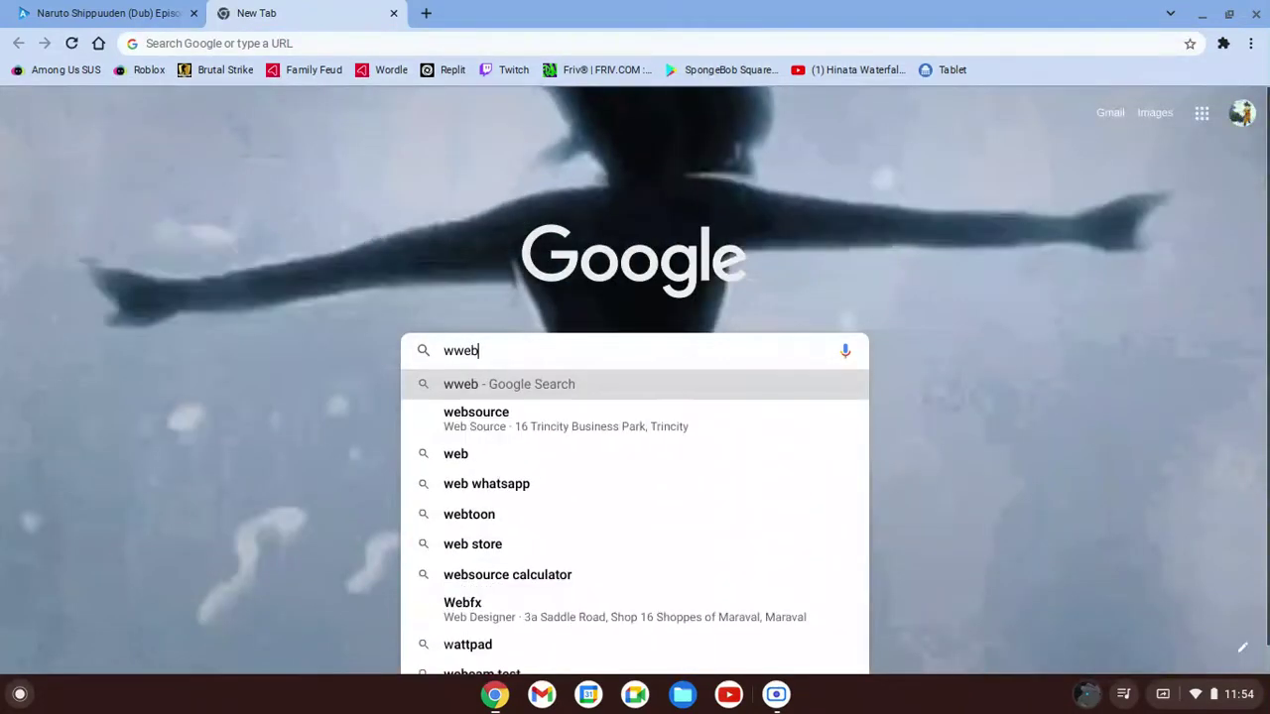
{"action": "key", "text": "BackSpace"}
{"action": "key", "text": "BackSpace"}
{"action": "key", "text": "BackSpace"}
{"action": "type", "text": "e"}
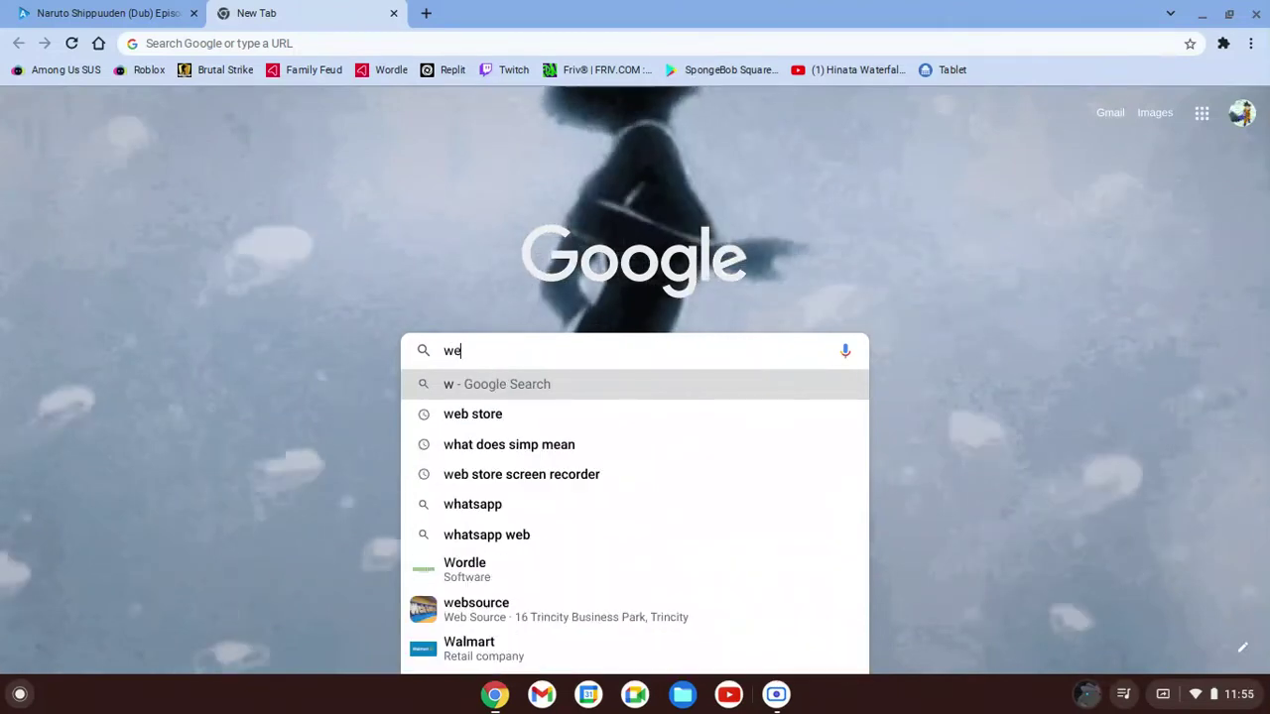
{"action": "type", "text": "b store"}
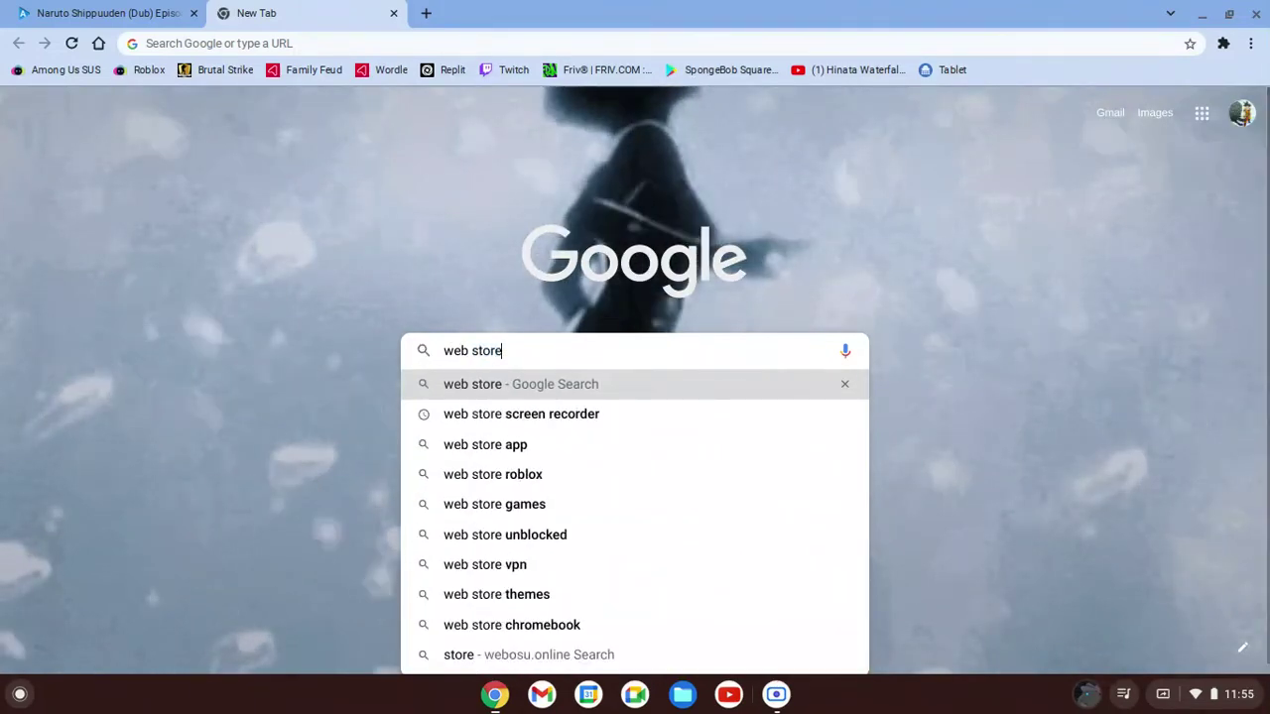
{"action": "key", "text": "Return"}
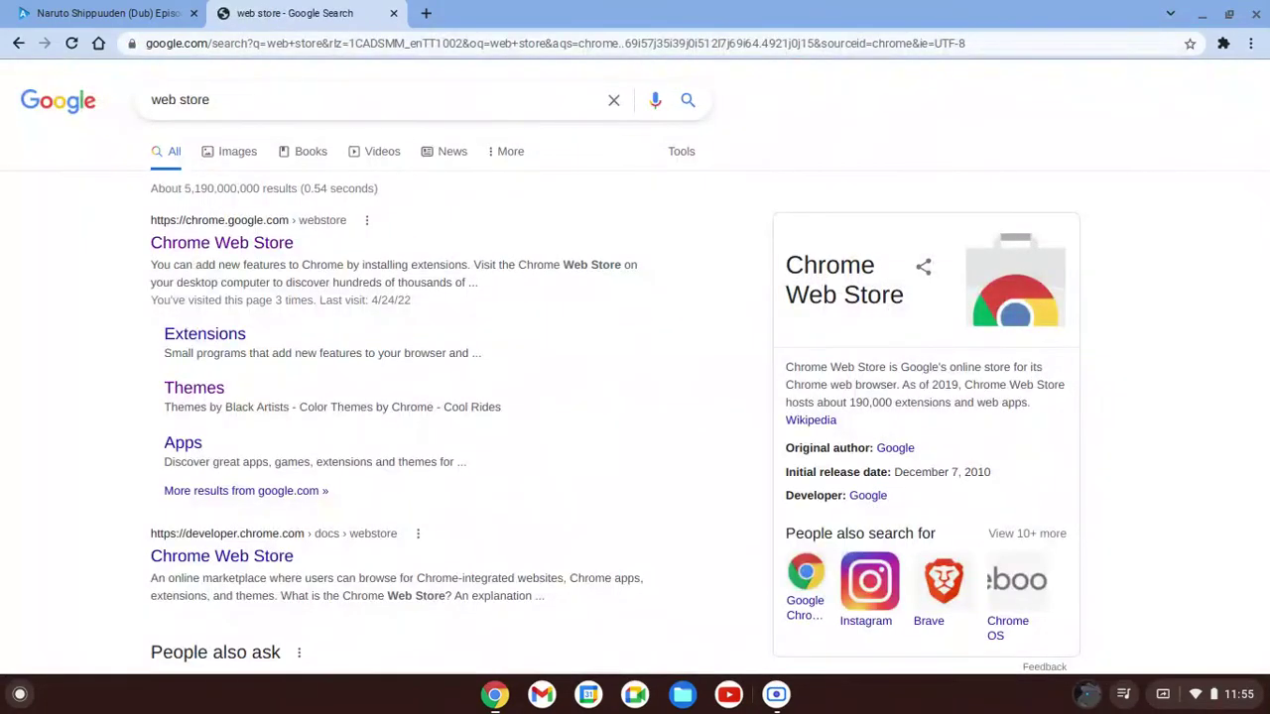
{"action": "left_click", "coordinate": [204, 248]}
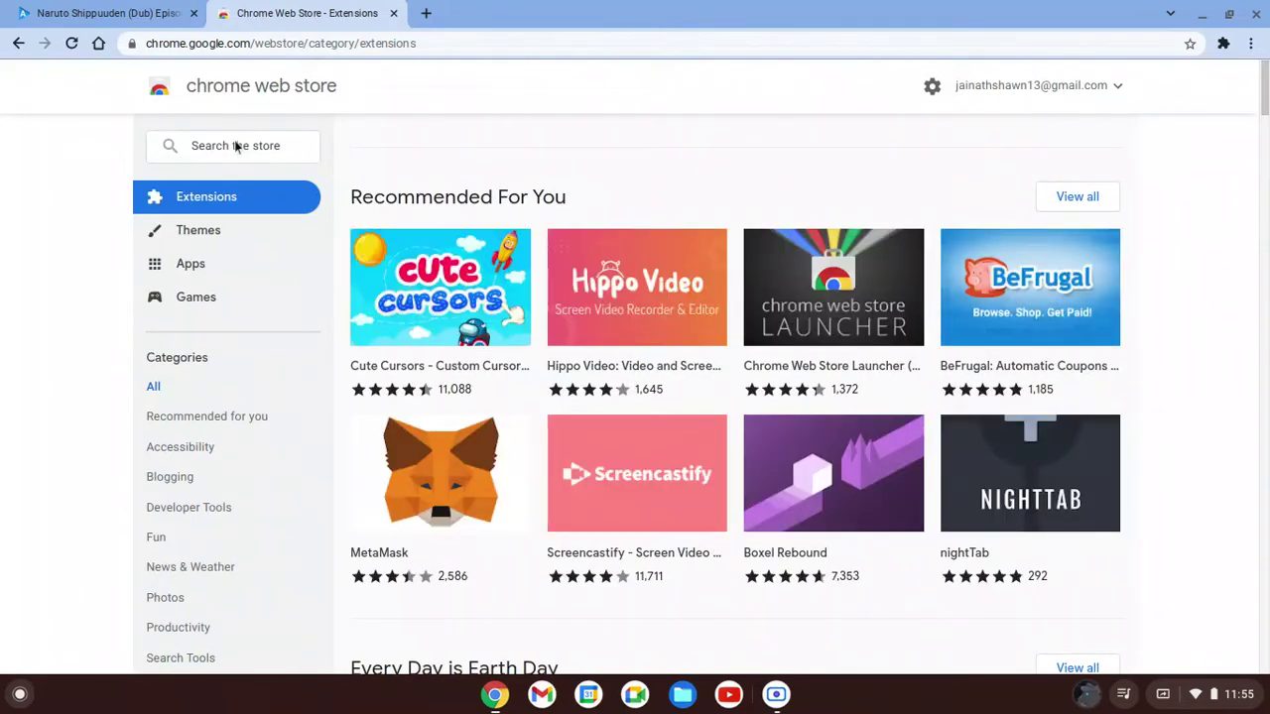
Search the Chrome Web Store for "android emulator"
{"action": "left_click", "coordinate": [237, 147]}
{"action": "type", "text": "and"}
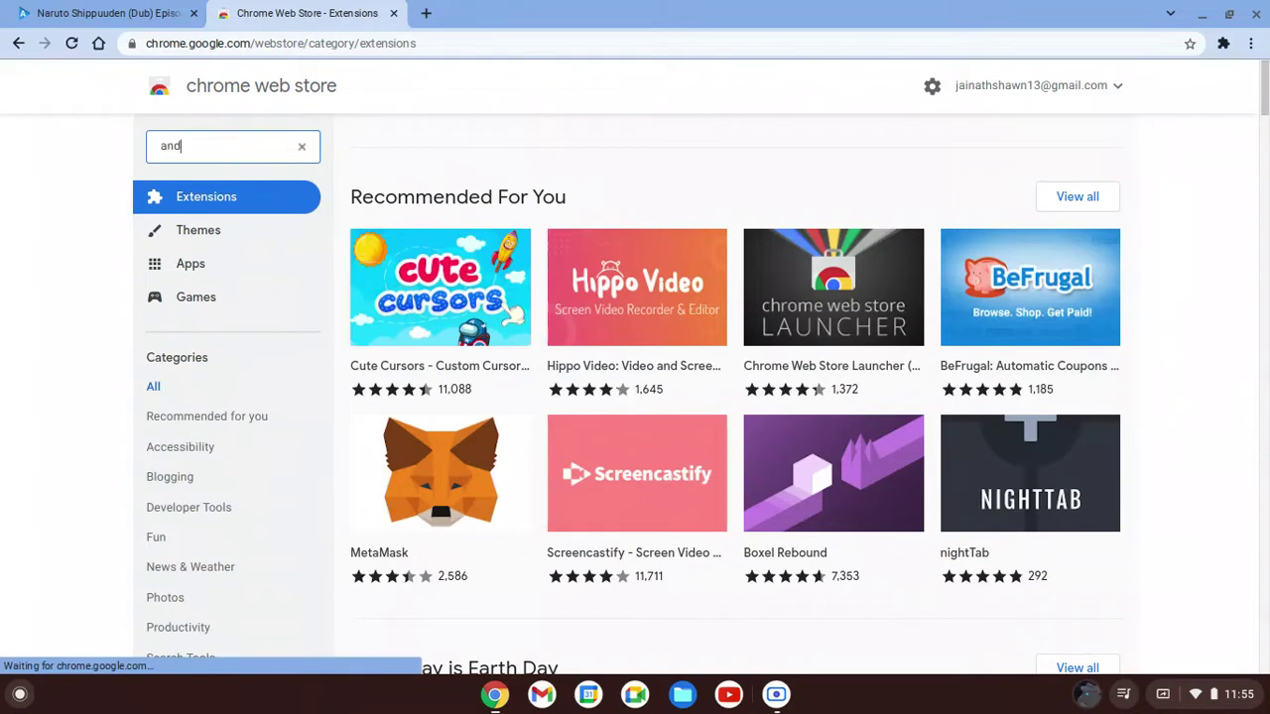
{"action": "type", "text": "roid emulator"}
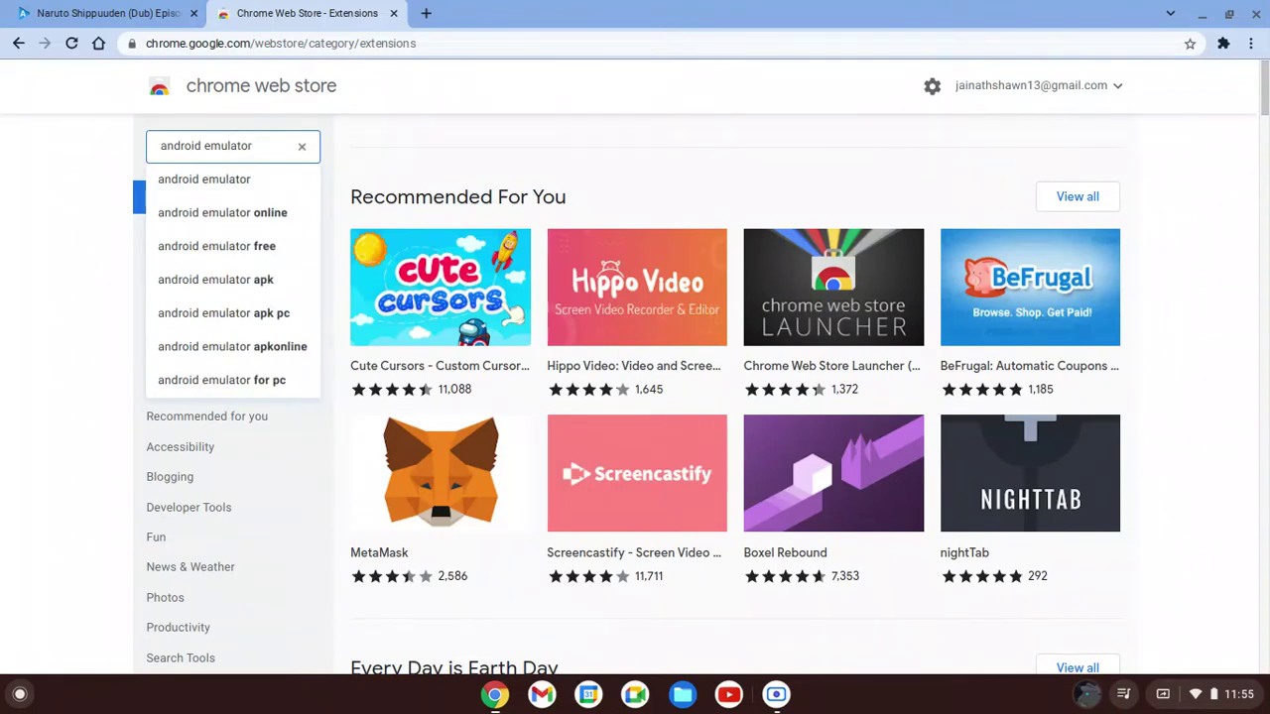
{"action": "key", "text": "Return"}
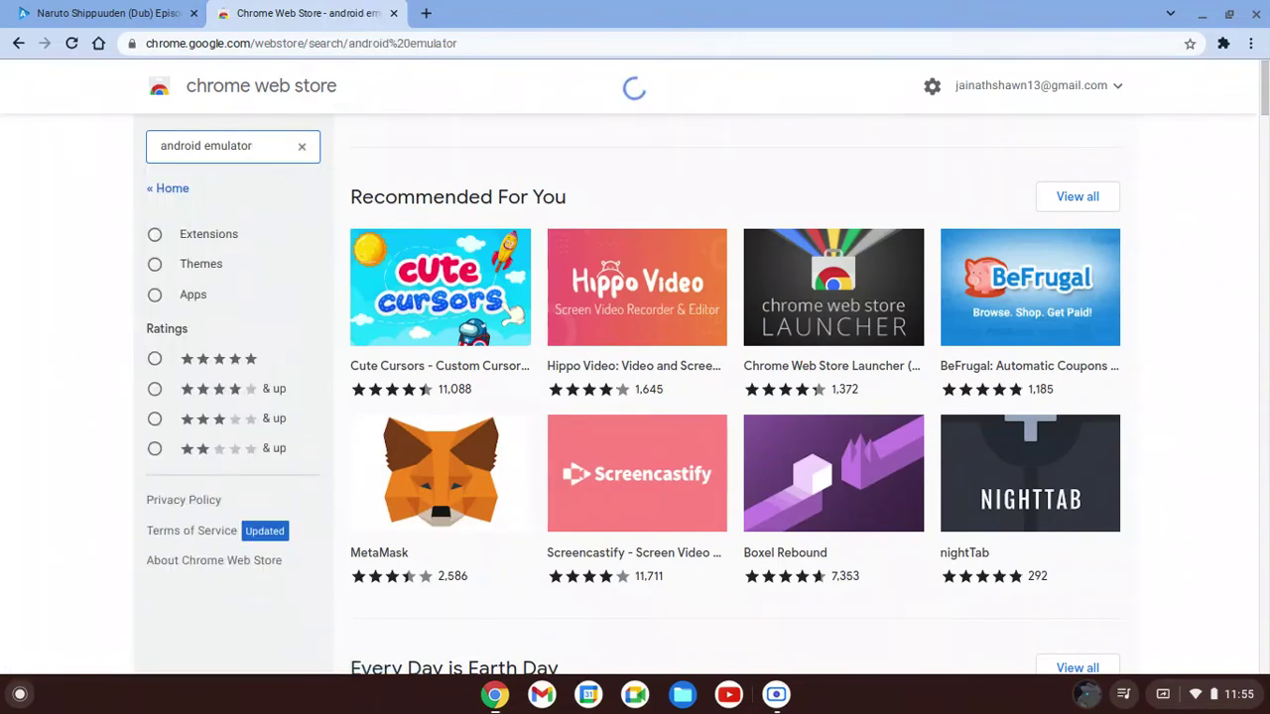
Examine the android emulator search results across extensions, themes and apps
{"action": "scroll", "coordinate": [536, 332], "scroll_direction": "down", "scroll_amount": 5}
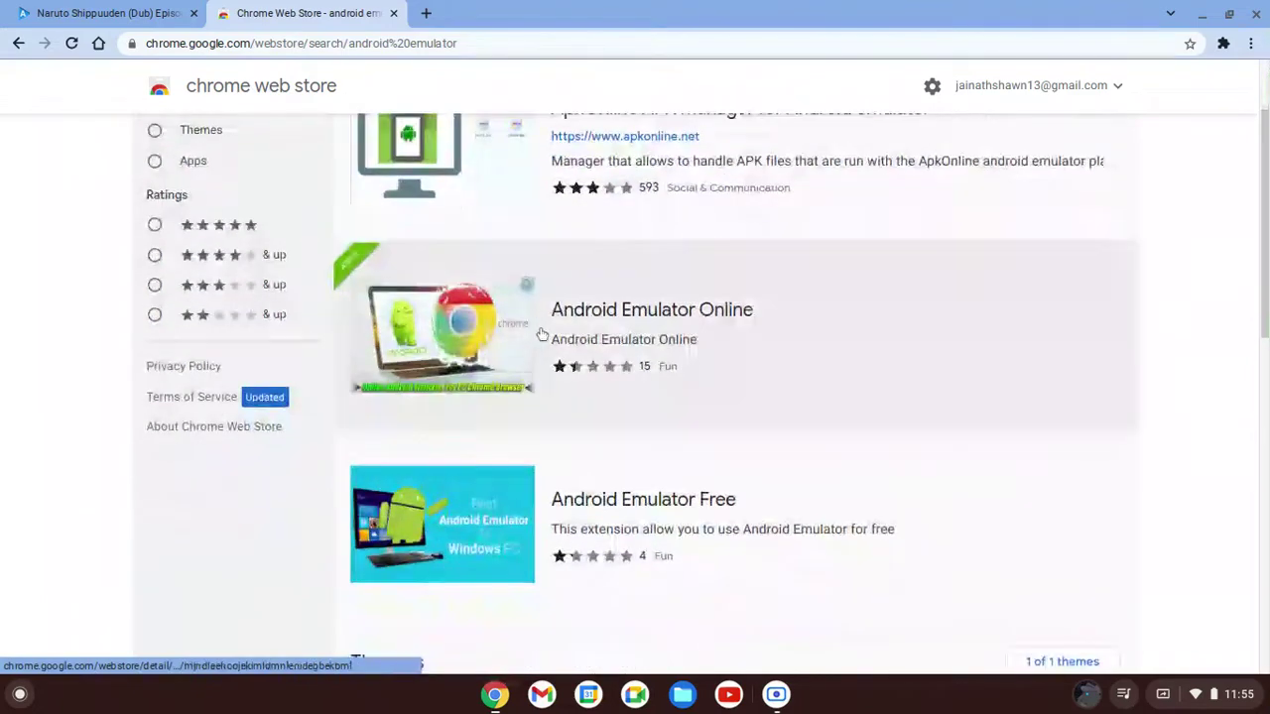
{"action": "scroll", "coordinate": [533, 339], "scroll_direction": "down", "scroll_amount": 4}
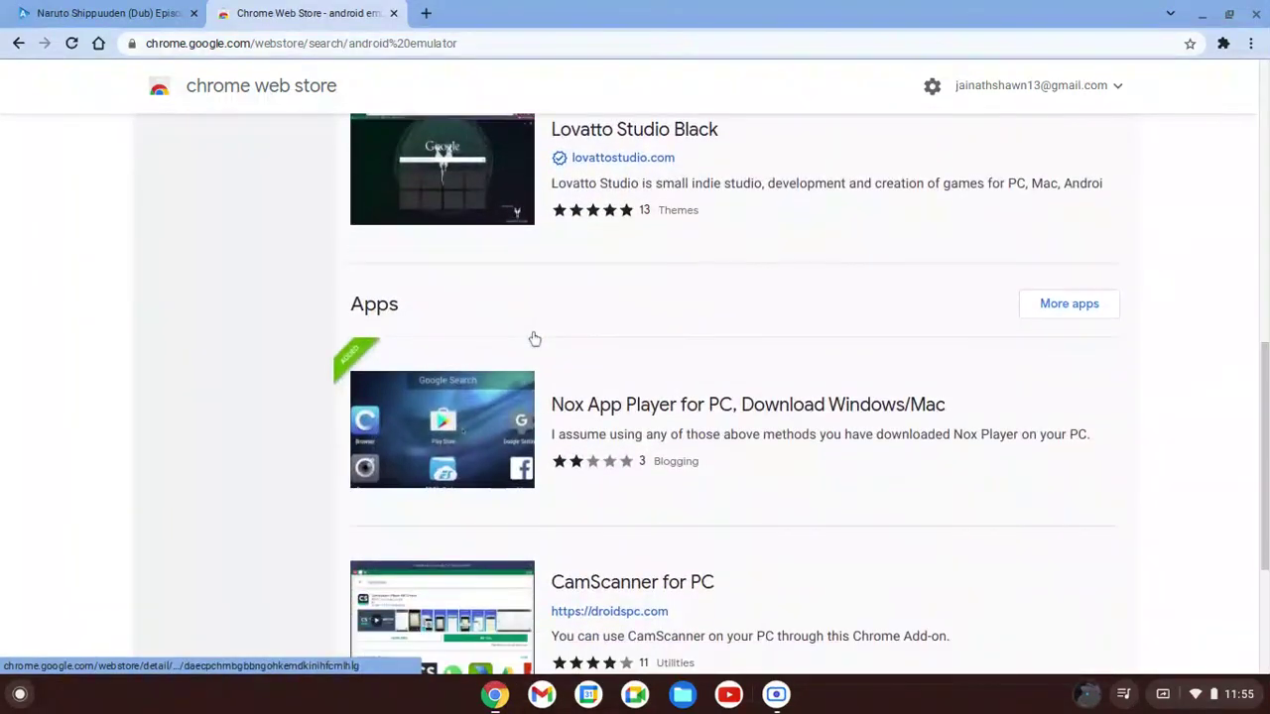
{"action": "scroll", "coordinate": [534, 339], "scroll_direction": "down", "scroll_amount": 2}
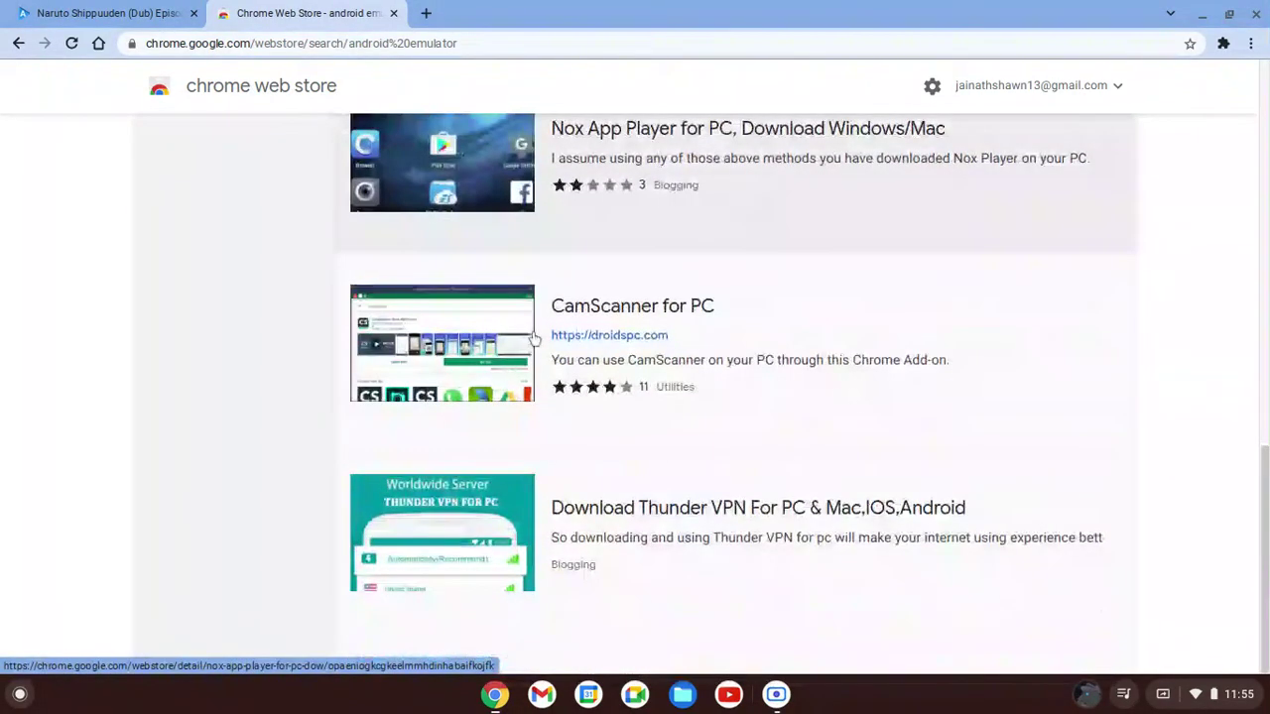
{"action": "scroll", "coordinate": [534, 340], "scroll_direction": "up", "scroll_amount": 6}
{"action": "scroll", "coordinate": [534, 339], "scroll_direction": "up", "scroll_amount": 2}
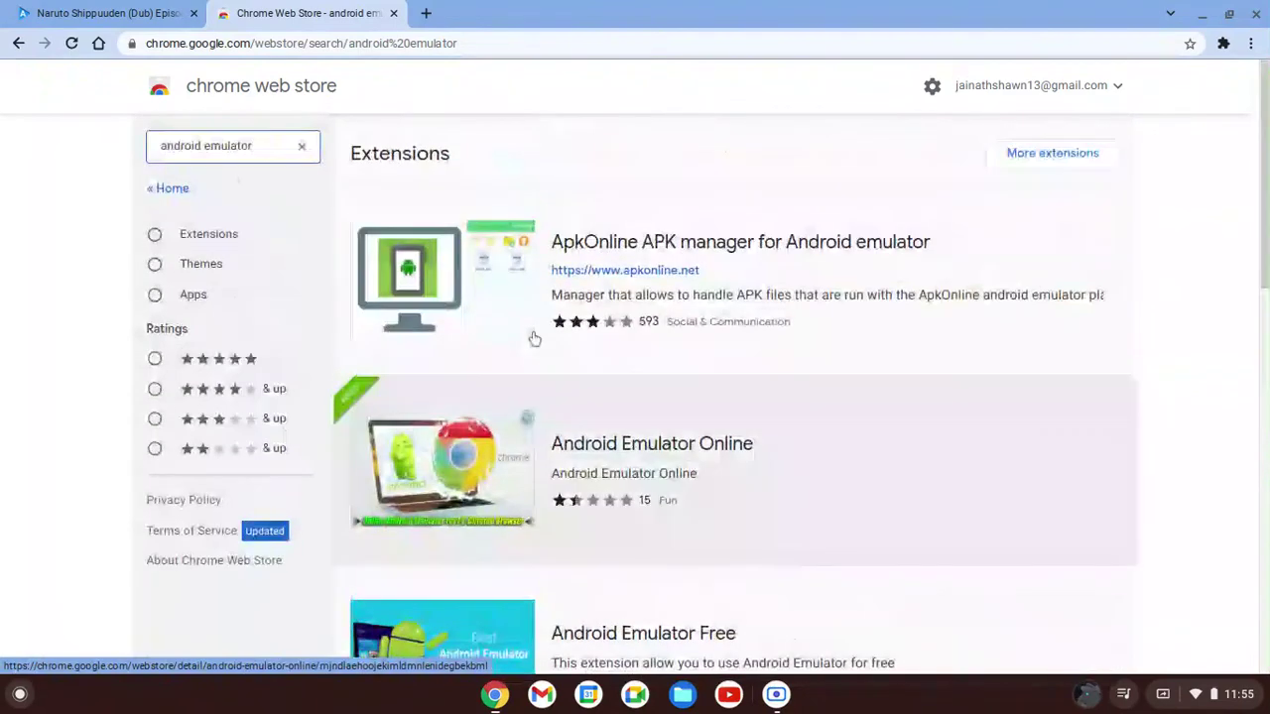
{"action": "scroll", "coordinate": [534, 340], "scroll_direction": "down", "scroll_amount": 2}
{"action": "scroll", "coordinate": [534, 335], "scroll_direction": "down", "scroll_amount": 4}
{"action": "scroll", "coordinate": [534, 335], "scroll_direction": "up", "scroll_amount": 6}
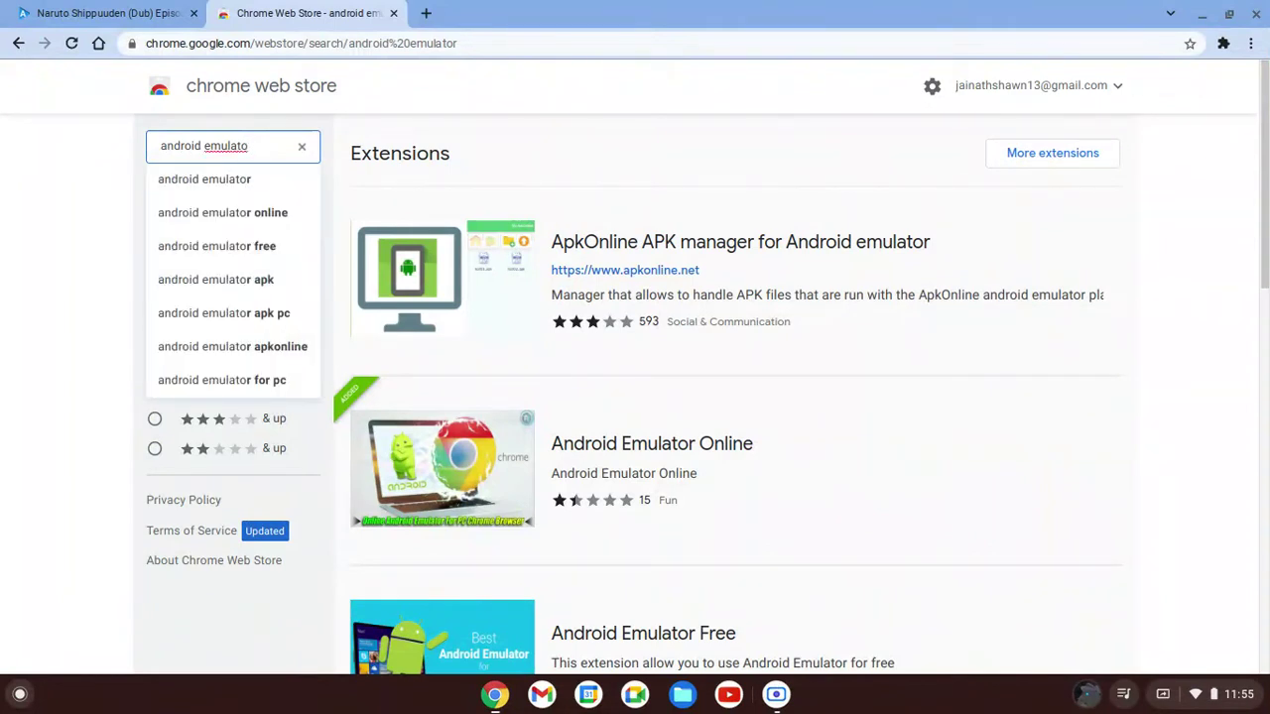
Shorten the store search to "android" and open the Android Emulator Online extension's page
{"action": "key", "text": "BackSpace"}
{"action": "key", "text": "BackSpace"}
{"action": "key", "text": "BackSpace"}
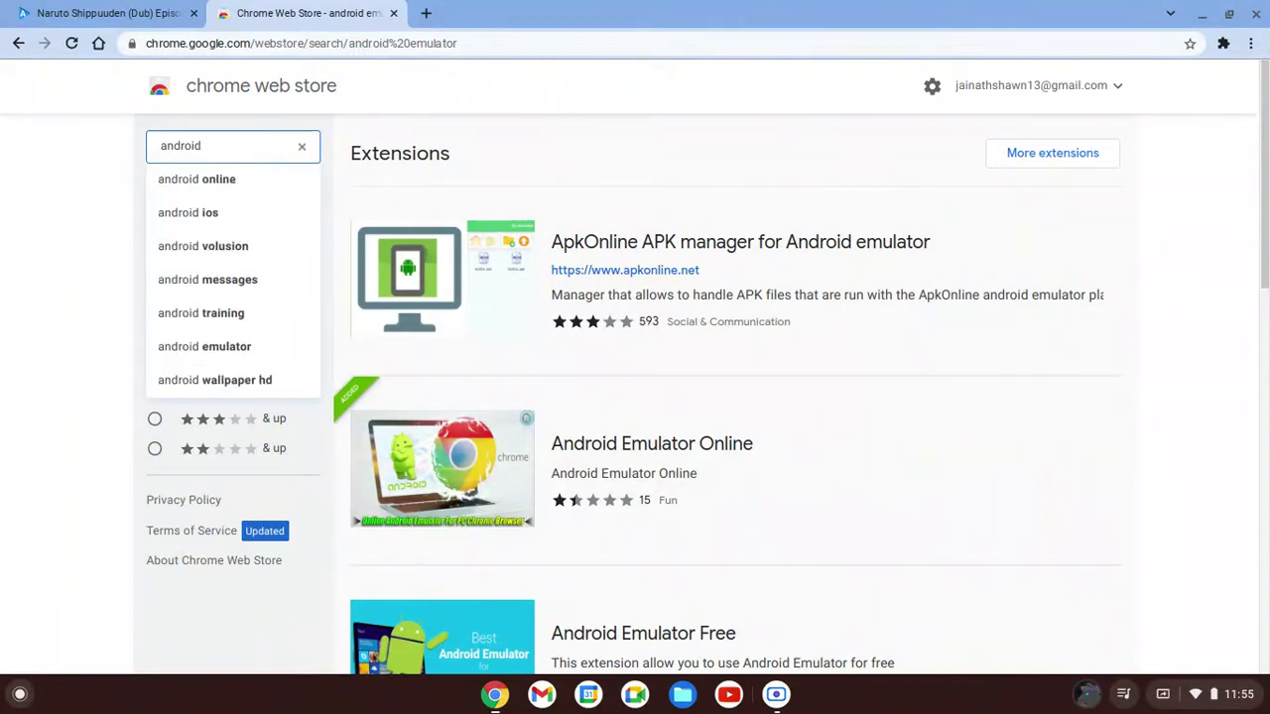
{"action": "left_click", "coordinate": [282, 175]}
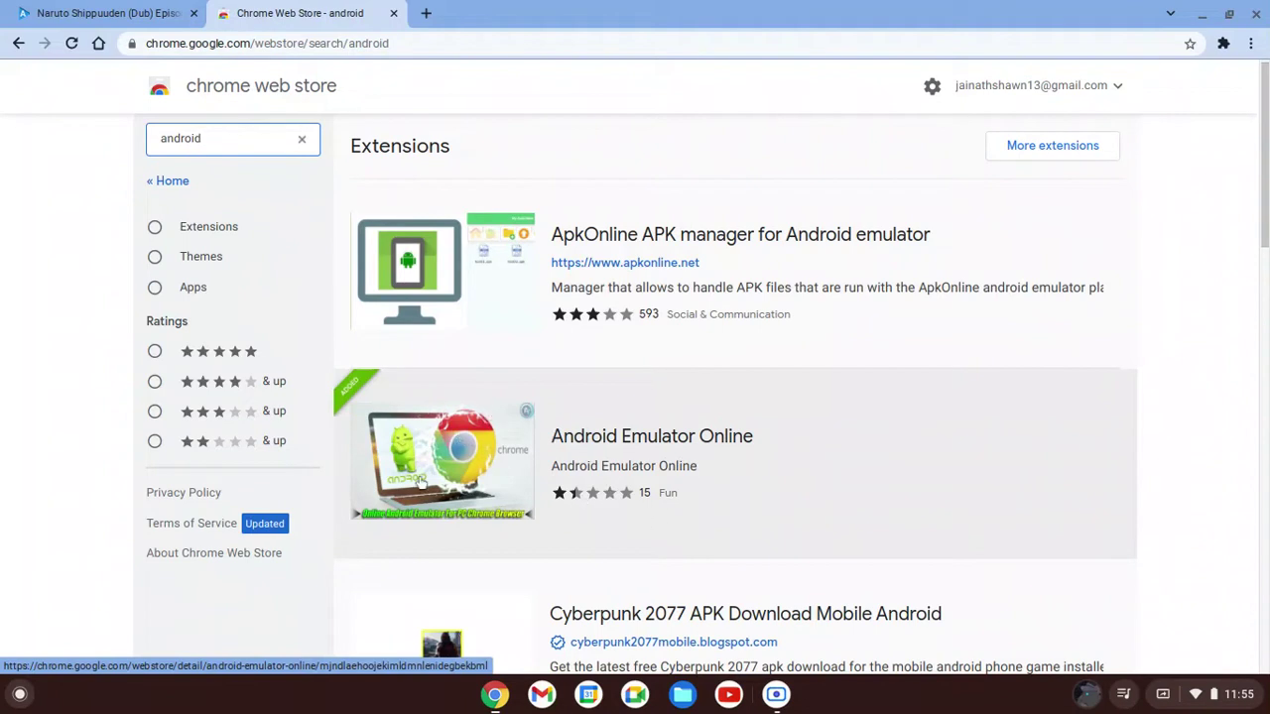
{"action": "left_click", "coordinate": [578, 493]}
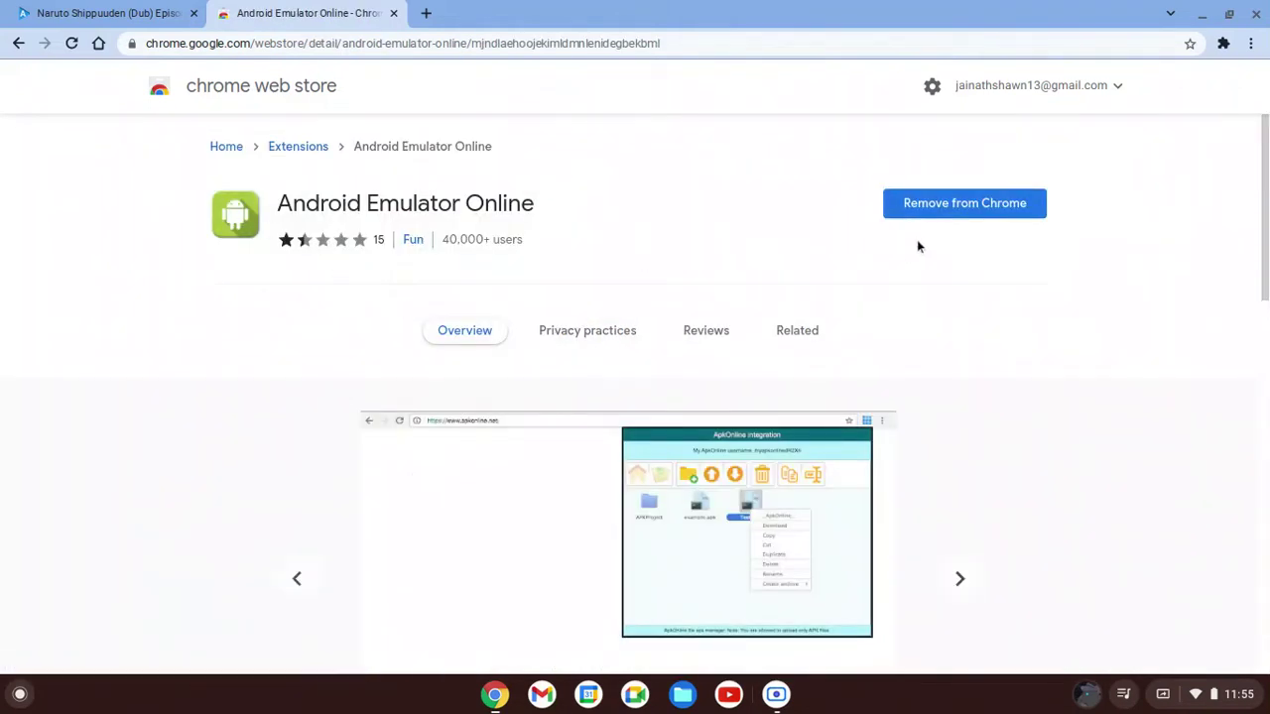
Remove the Android Emulator Online extension from Chrome and add it to the browser again
{"action": "left_click", "coordinate": [938, 213]}
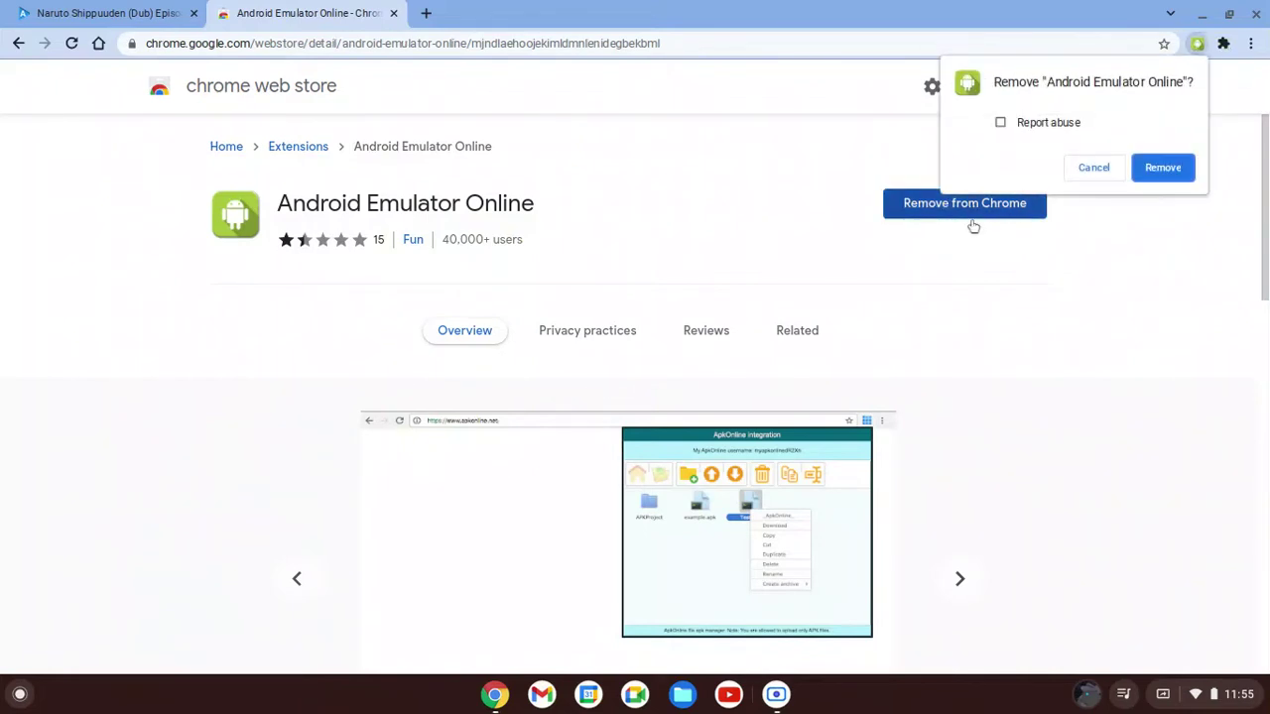
{"action": "left_click", "coordinate": [1160, 166]}
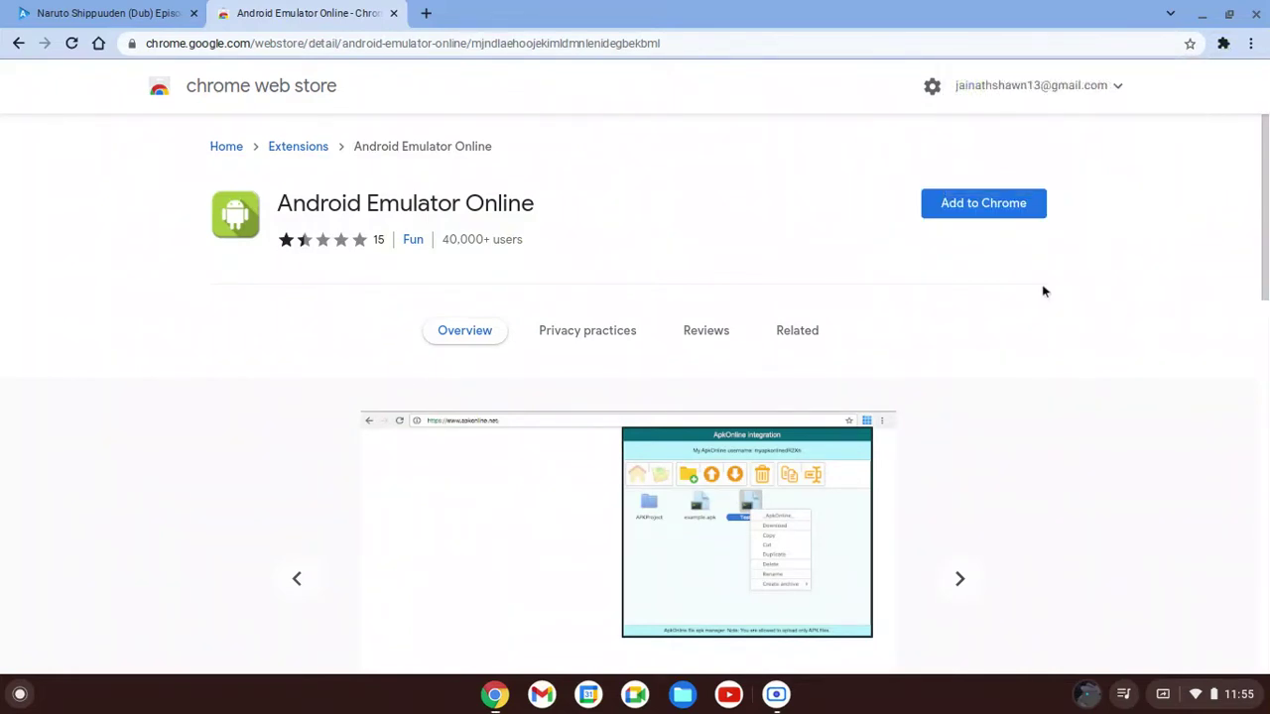
{"action": "left_click", "coordinate": [998, 209]}
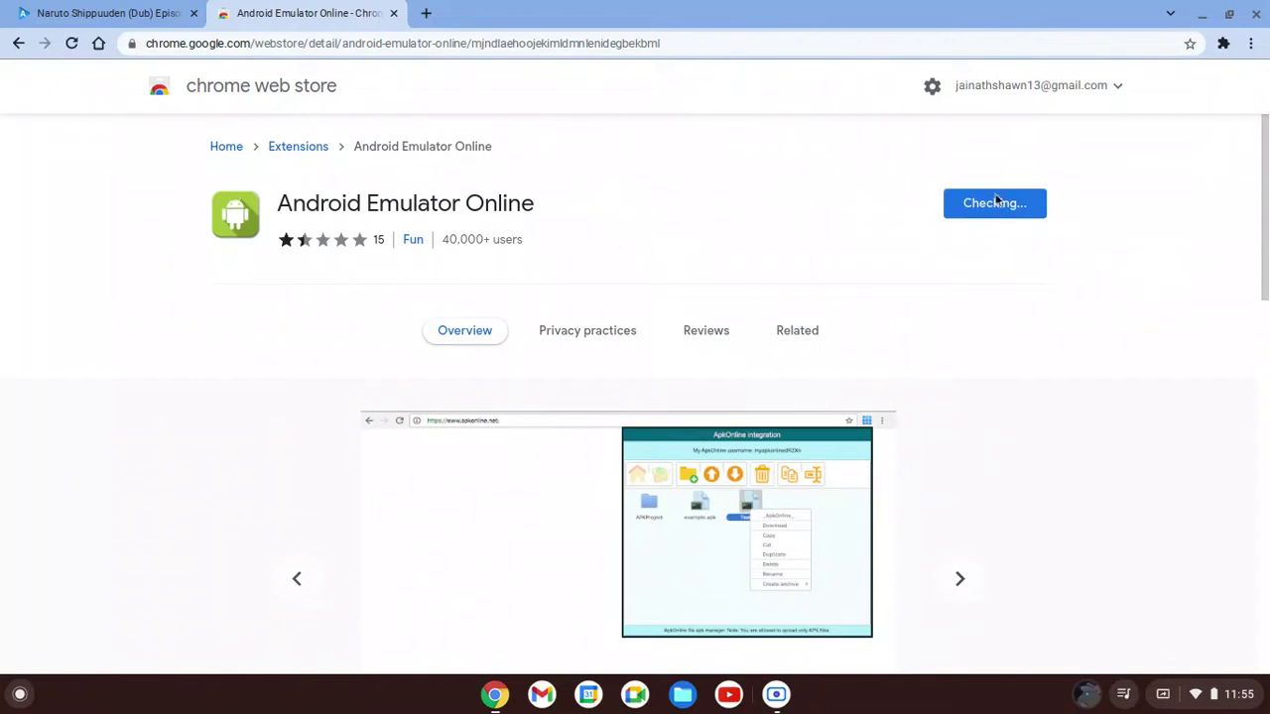
{"action": "left_click", "coordinate": [762, 137]}
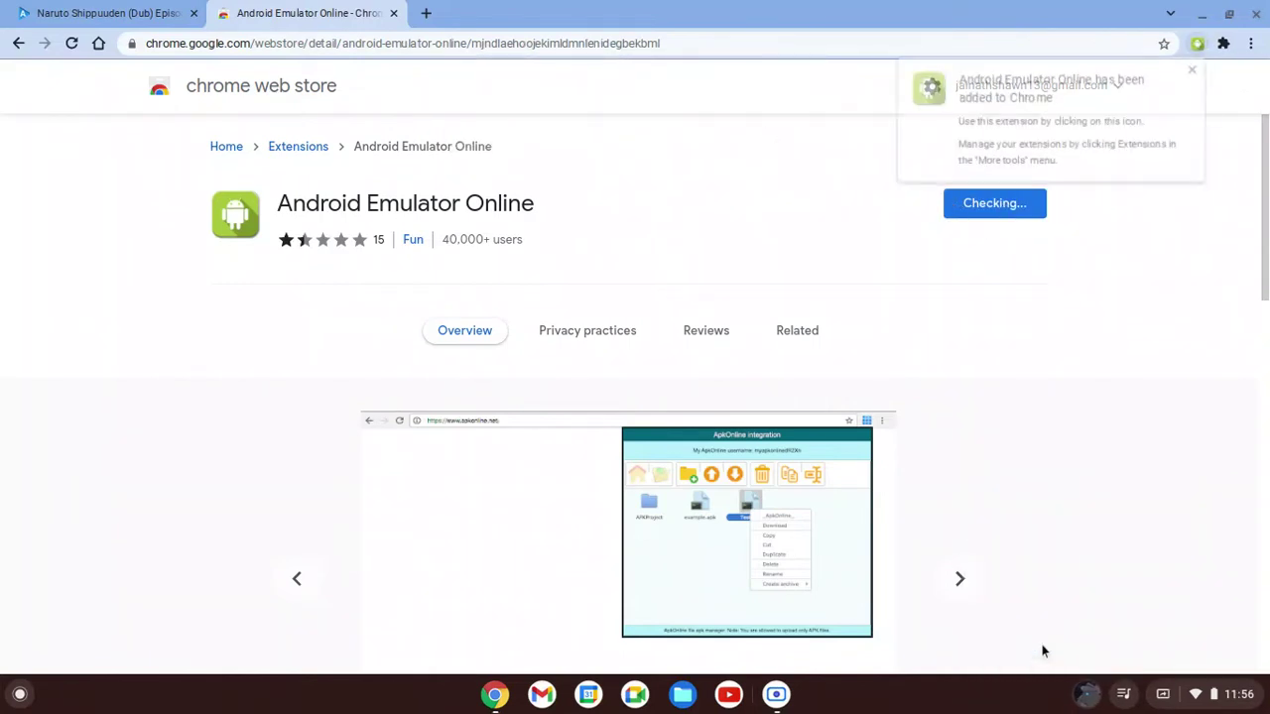
Open the Android Emulator Online extension, follow its link to start the Android Emulator, and close the extension's store page
{"action": "left_click", "coordinate": [1196, 67]}
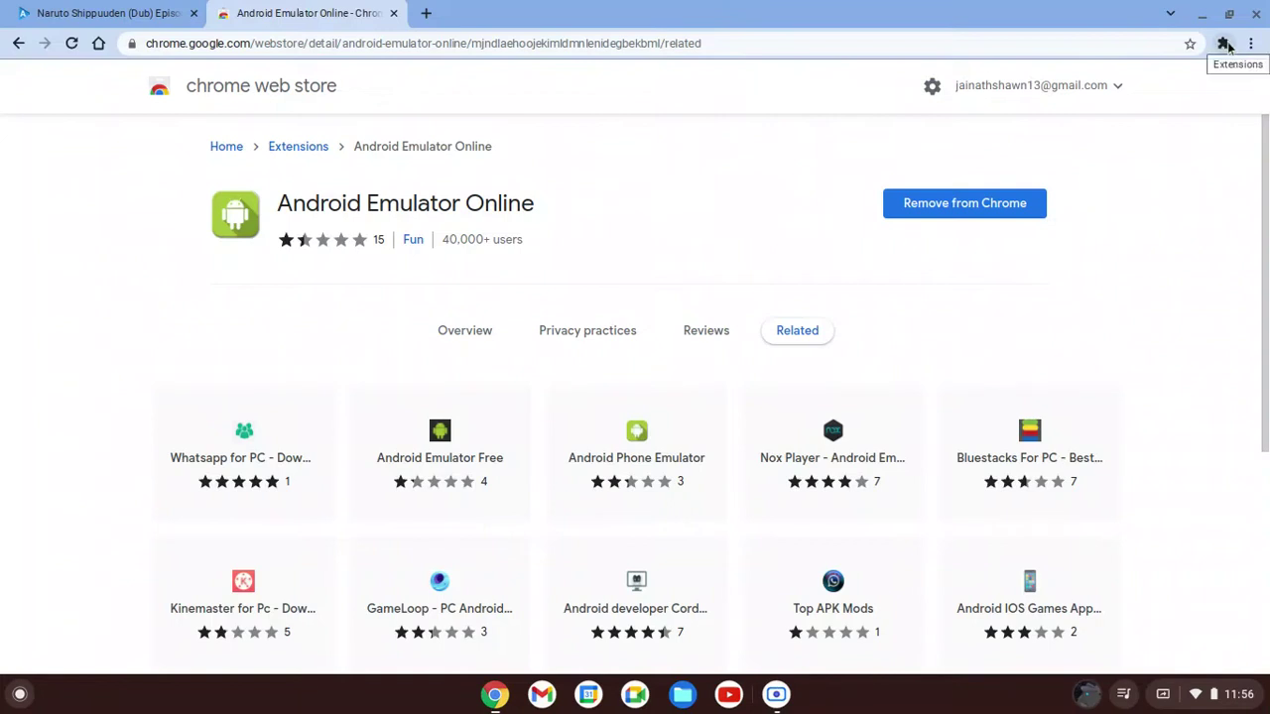
{"action": "left_click", "coordinate": [1226, 45]}
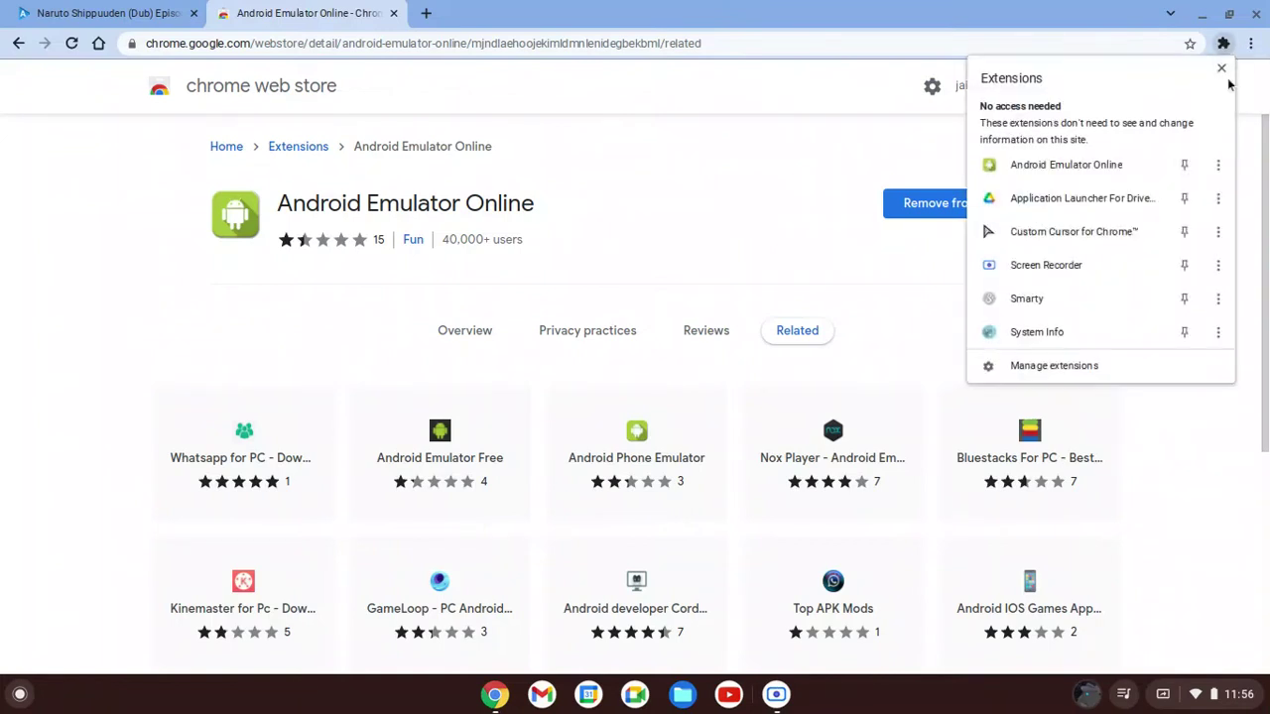
{"action": "left_click", "coordinate": [1068, 164]}
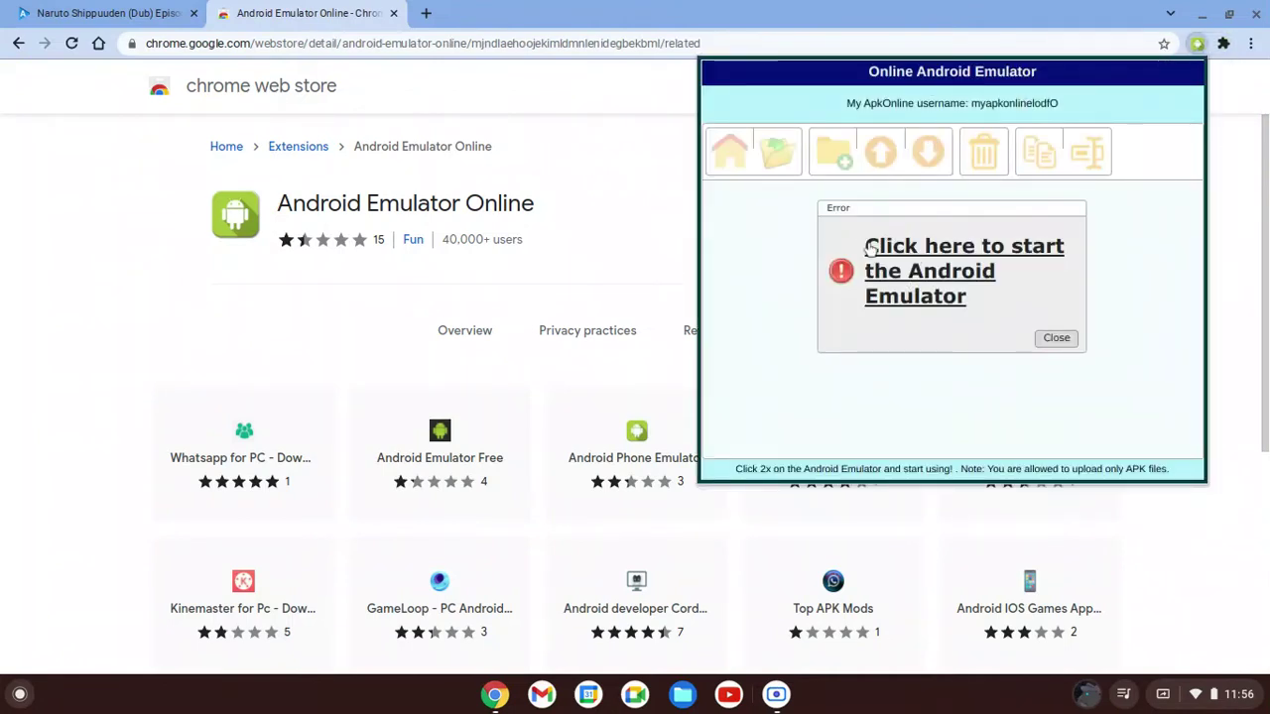
{"action": "left_click", "coordinate": [931, 272]}
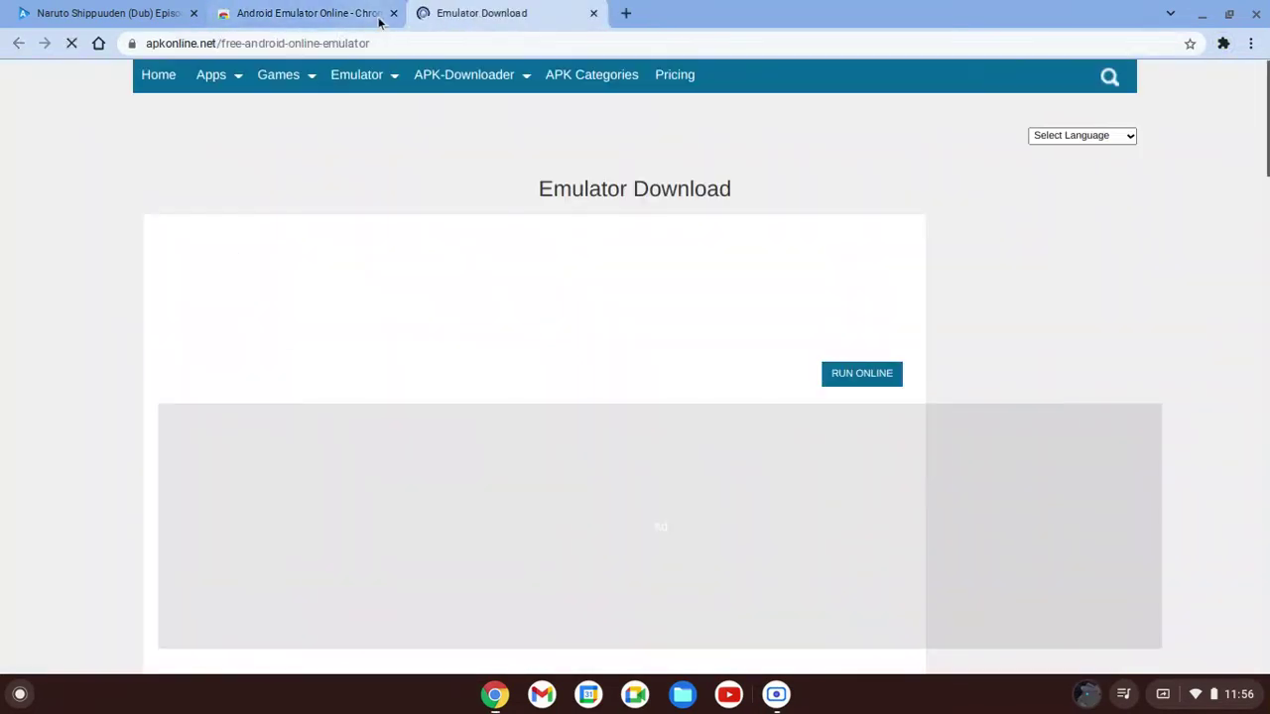
{"action": "left_click", "coordinate": [382, 14]}
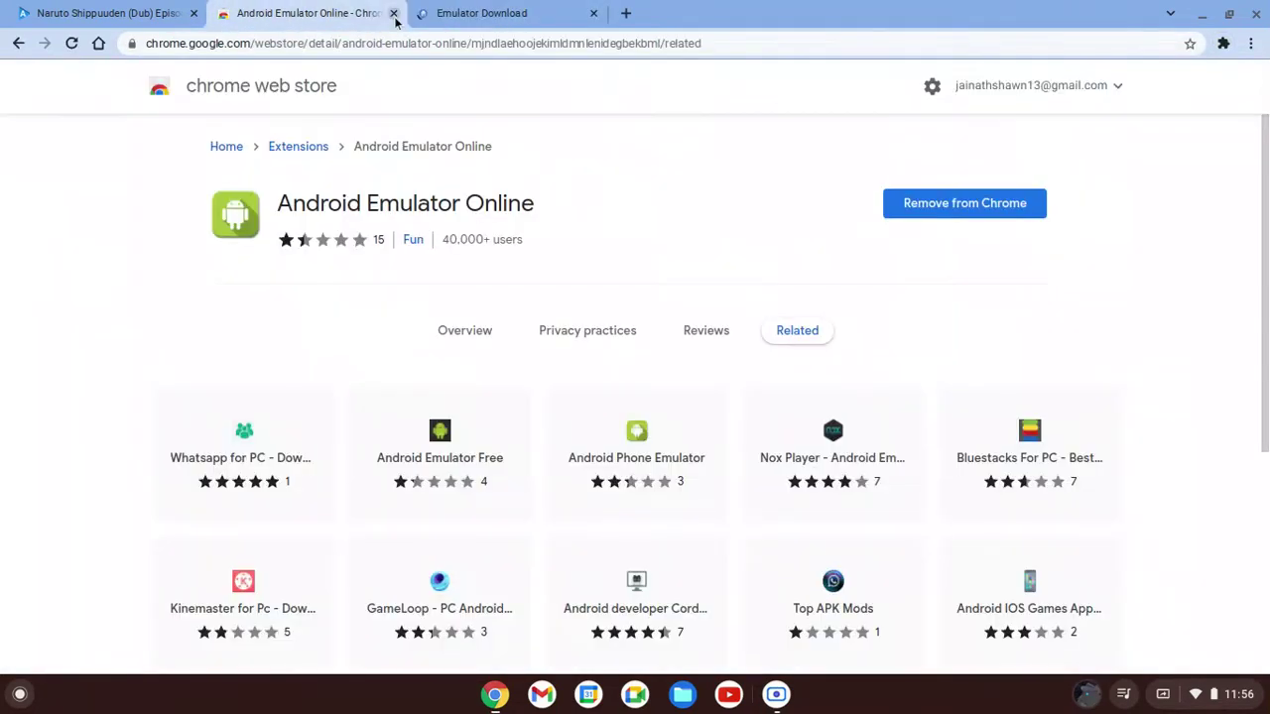
{"action": "left_click", "coordinate": [394, 13]}
Look through the Emulator Download page from its run option down to the login and free apps sections
{"action": "scroll", "coordinate": [493, 420], "scroll_direction": "down", "scroll_amount": 2}
{"action": "scroll", "coordinate": [496, 421], "scroll_direction": "up", "scroll_amount": 2}
{"action": "scroll", "coordinate": [373, 363], "scroll_direction": "down", "scroll_amount": 2}
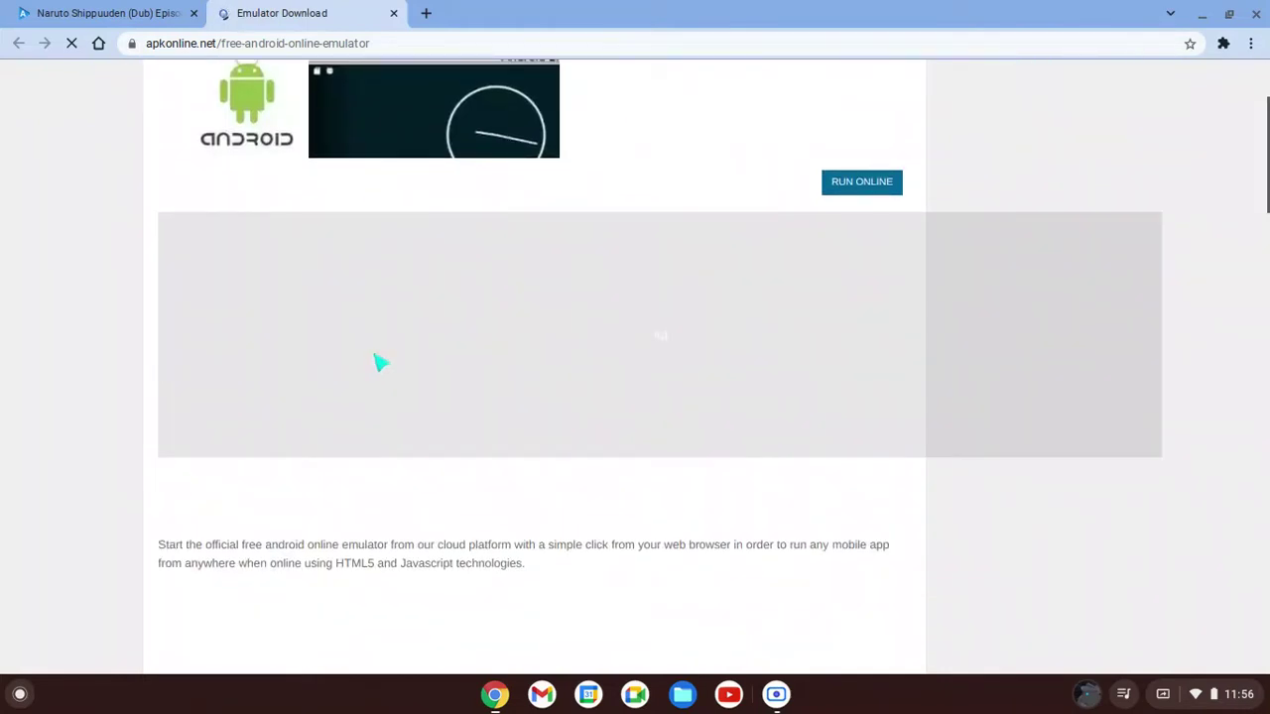
{"action": "scroll", "coordinate": [378, 363], "scroll_direction": "up", "scroll_amount": 2}
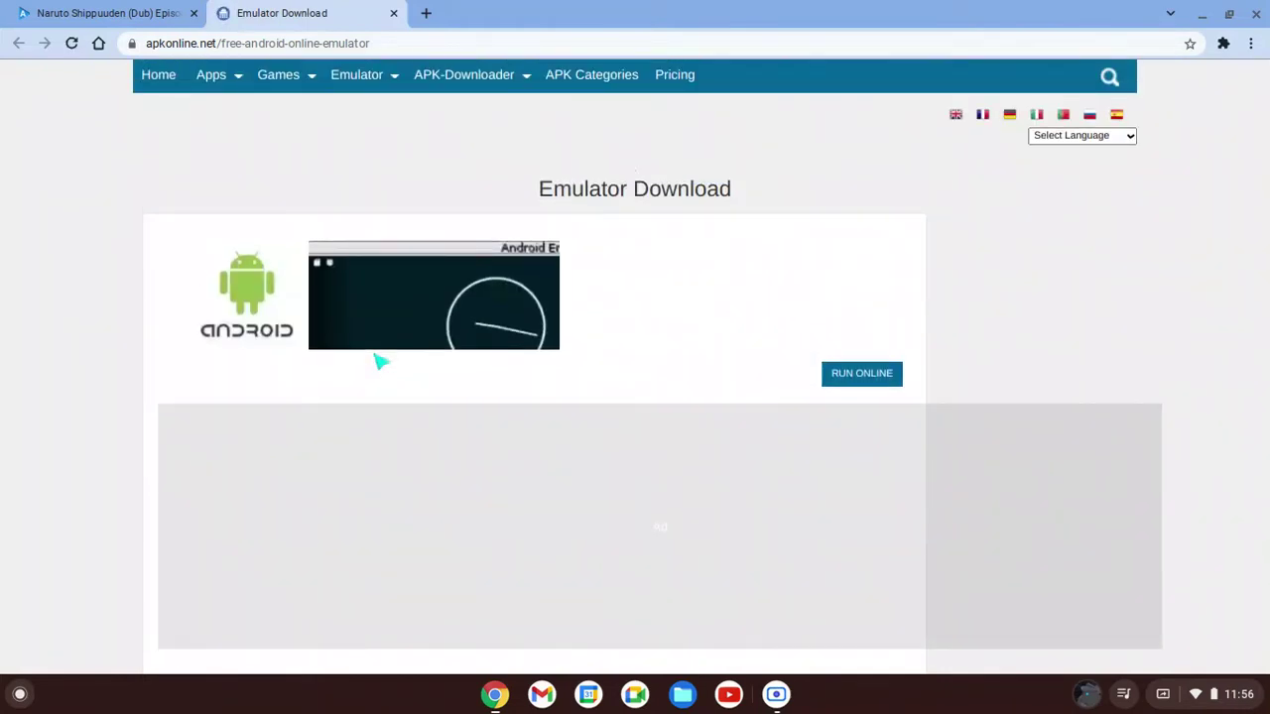
{"action": "scroll", "coordinate": [604, 400], "scroll_direction": "down", "scroll_amount": 9}
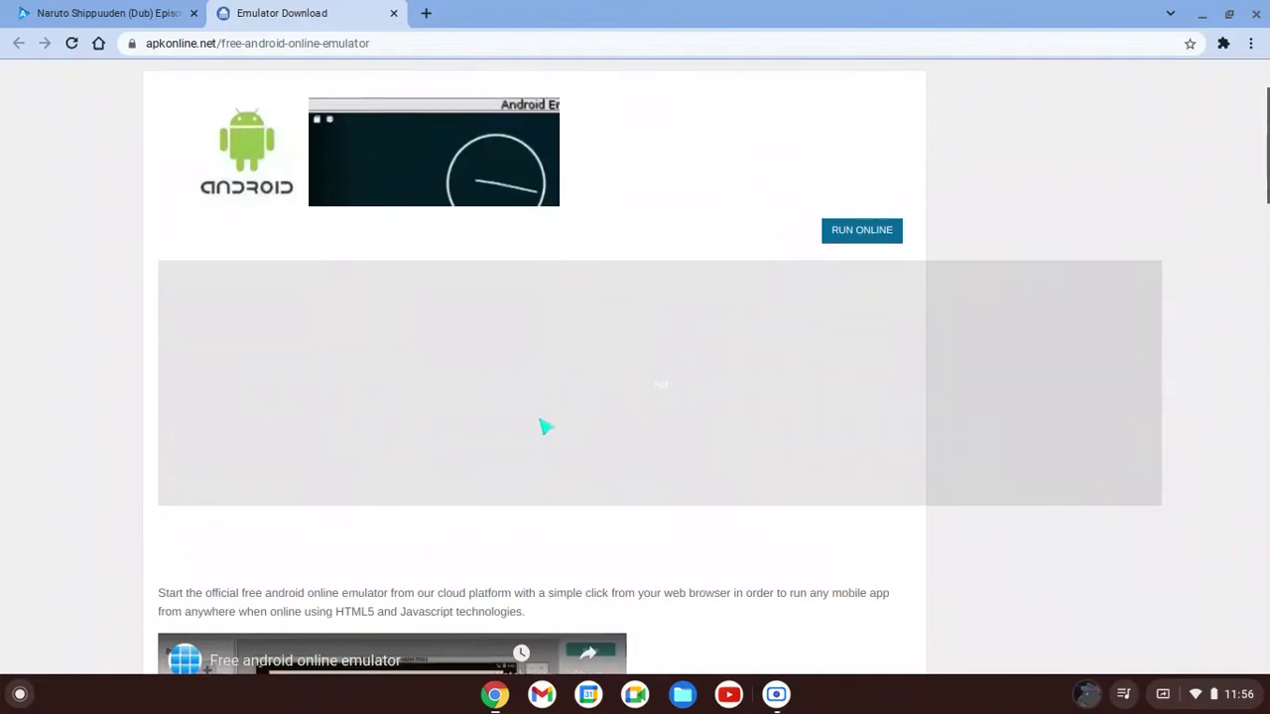
{"action": "scroll", "coordinate": [538, 414], "scroll_direction": "down", "scroll_amount": 6}
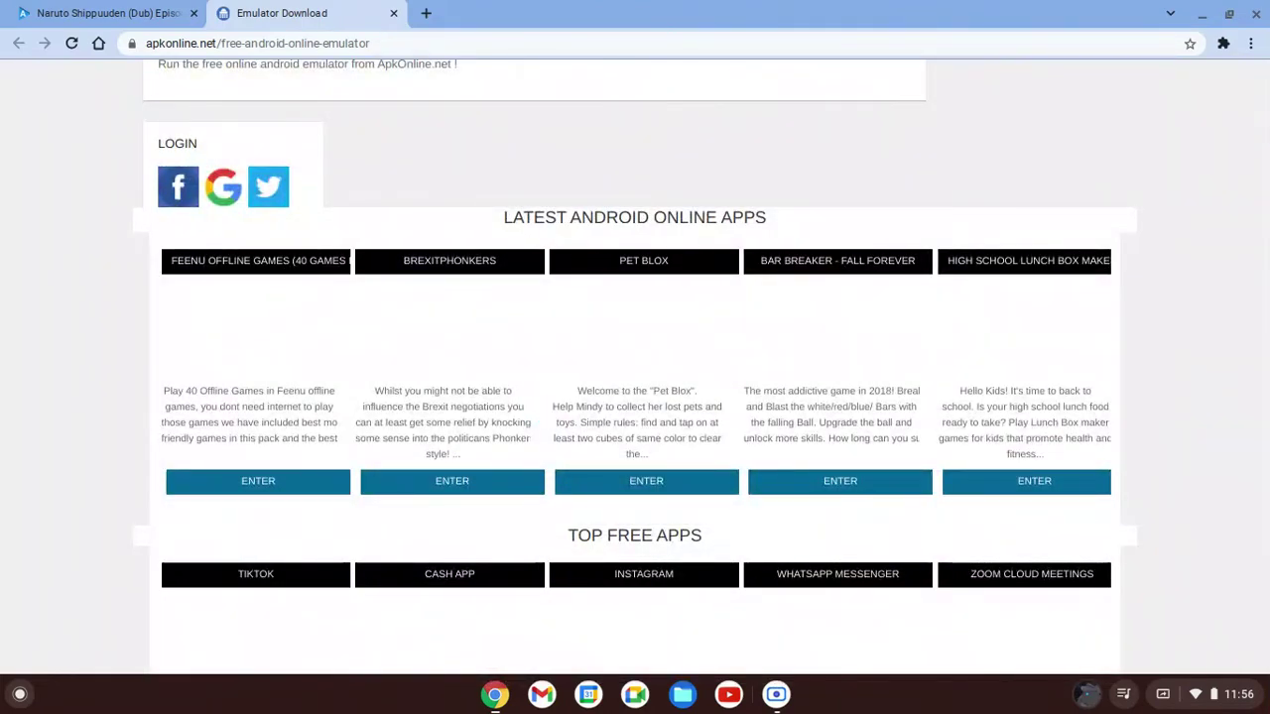
{"action": "scroll", "coordinate": [535, 412], "scroll_direction": "up", "scroll_amount": 15}
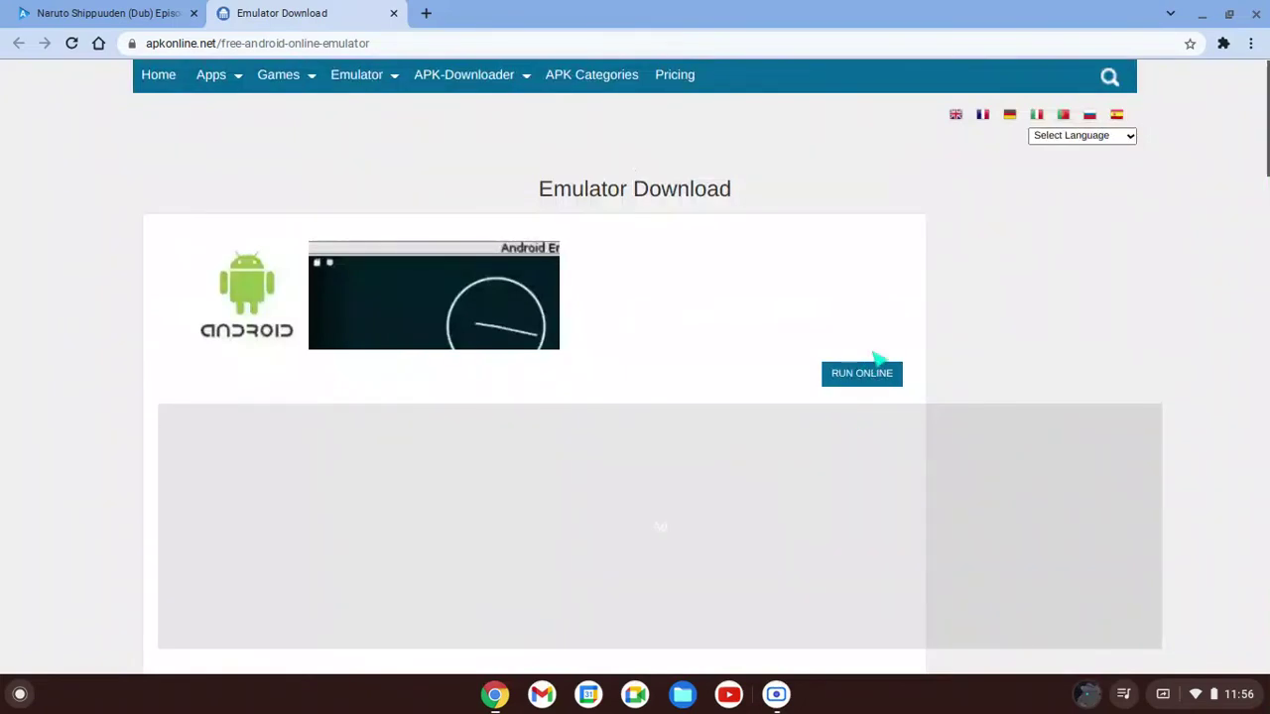
Examine the ApkOnline home page's featured apps, latest Android online apps, top free apps and top free games
{"action": "left_click", "coordinate": [167, 77]}
{"action": "scroll", "coordinate": [287, 198], "scroll_direction": "down", "scroll_amount": 2}
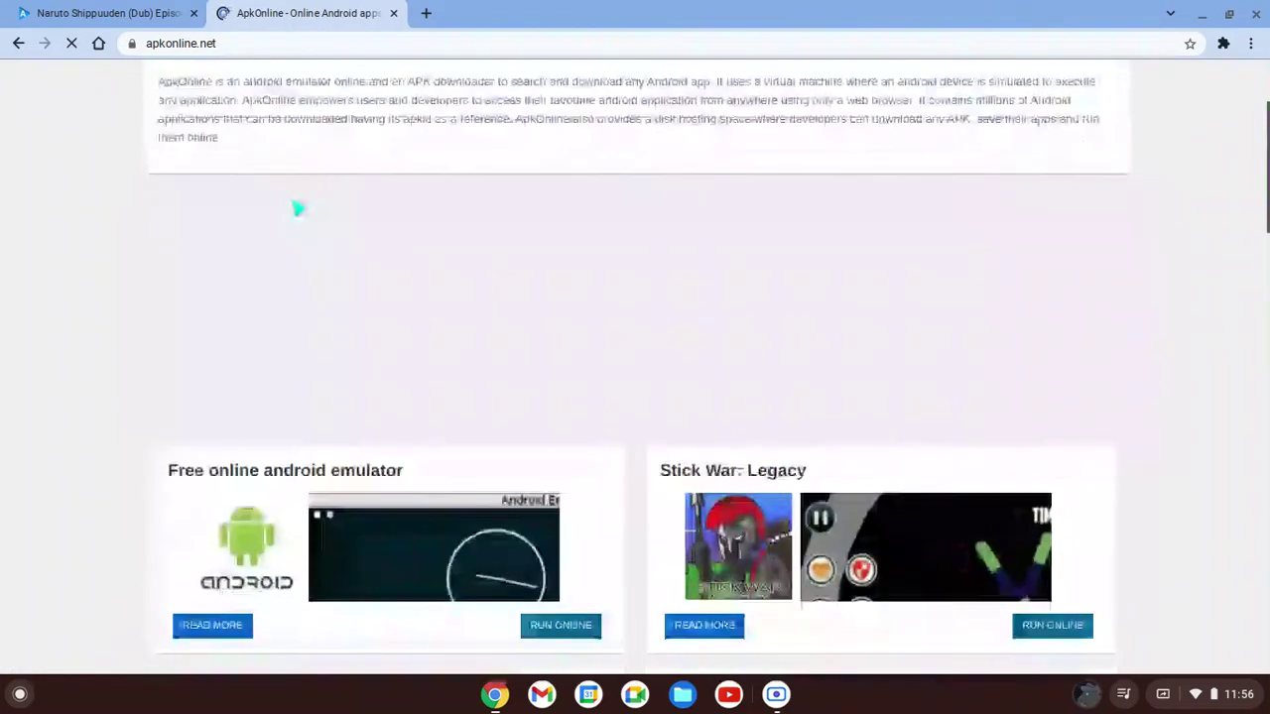
{"action": "scroll", "coordinate": [298, 208], "scroll_direction": "down", "scroll_amount": 3}
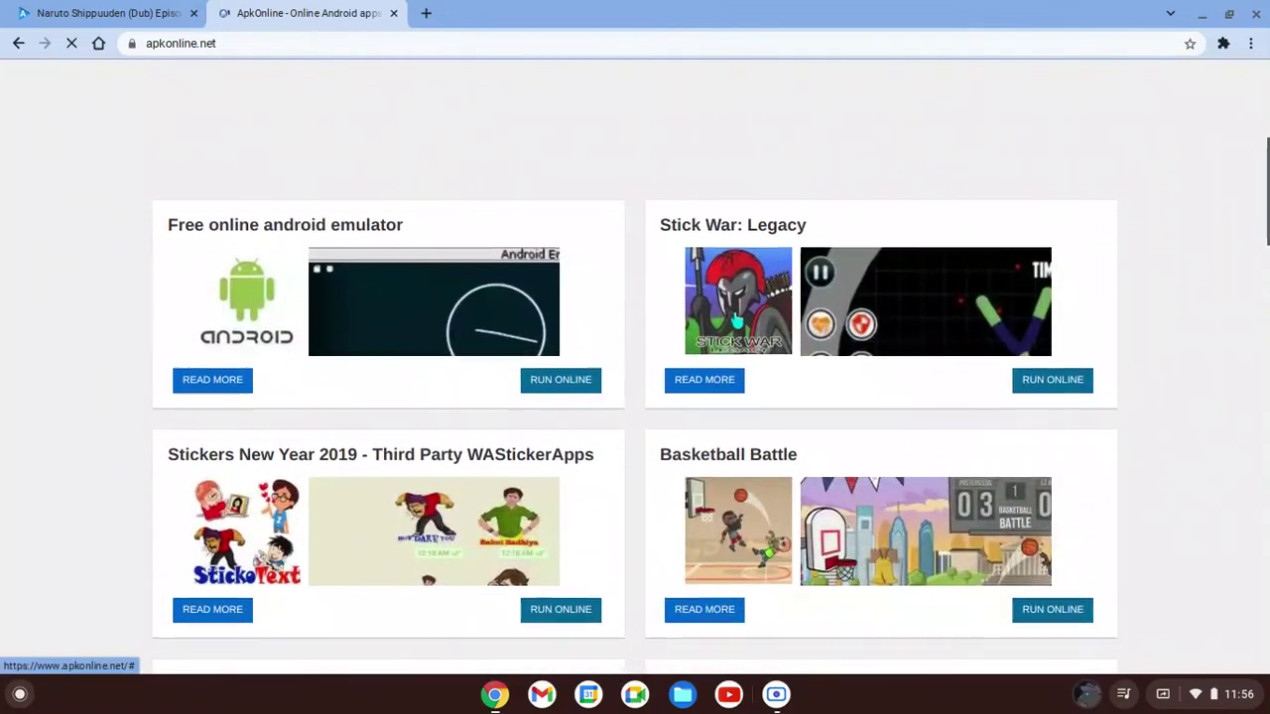
{"action": "scroll", "coordinate": [377, 371], "scroll_direction": "down", "scroll_amount": 3}
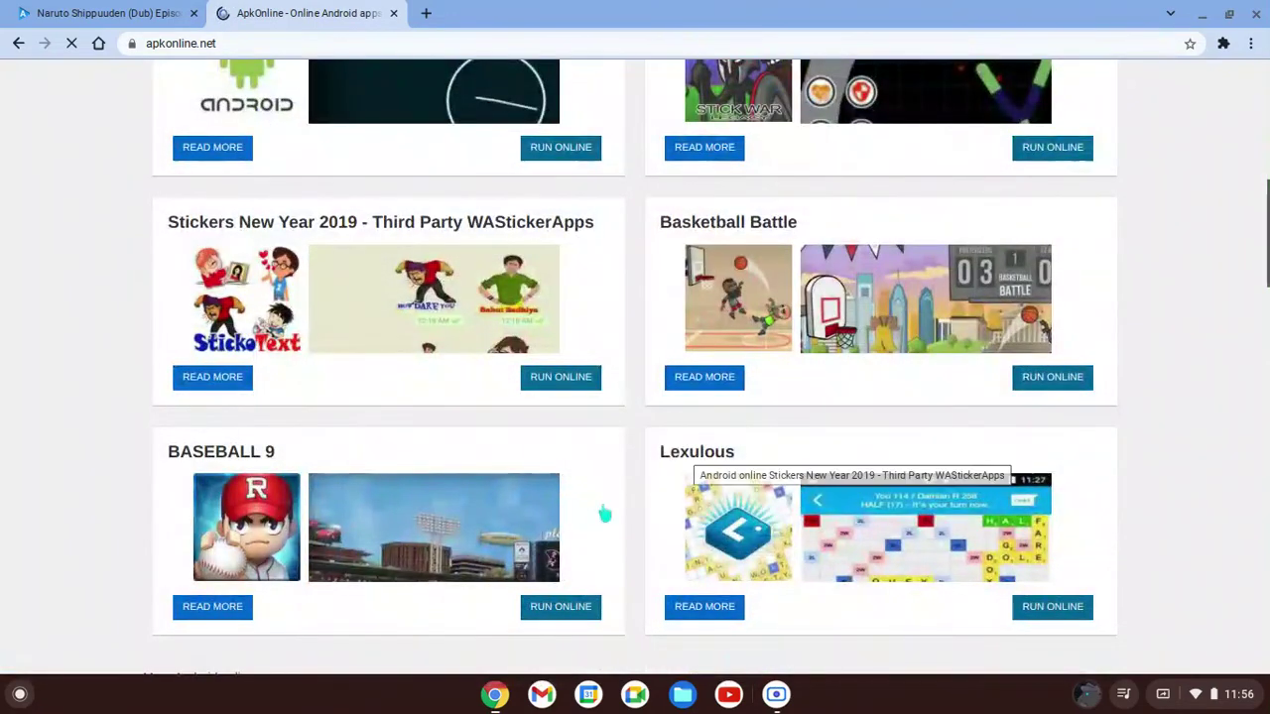
{"action": "scroll", "coordinate": [714, 385], "scroll_direction": "down", "scroll_amount": 4}
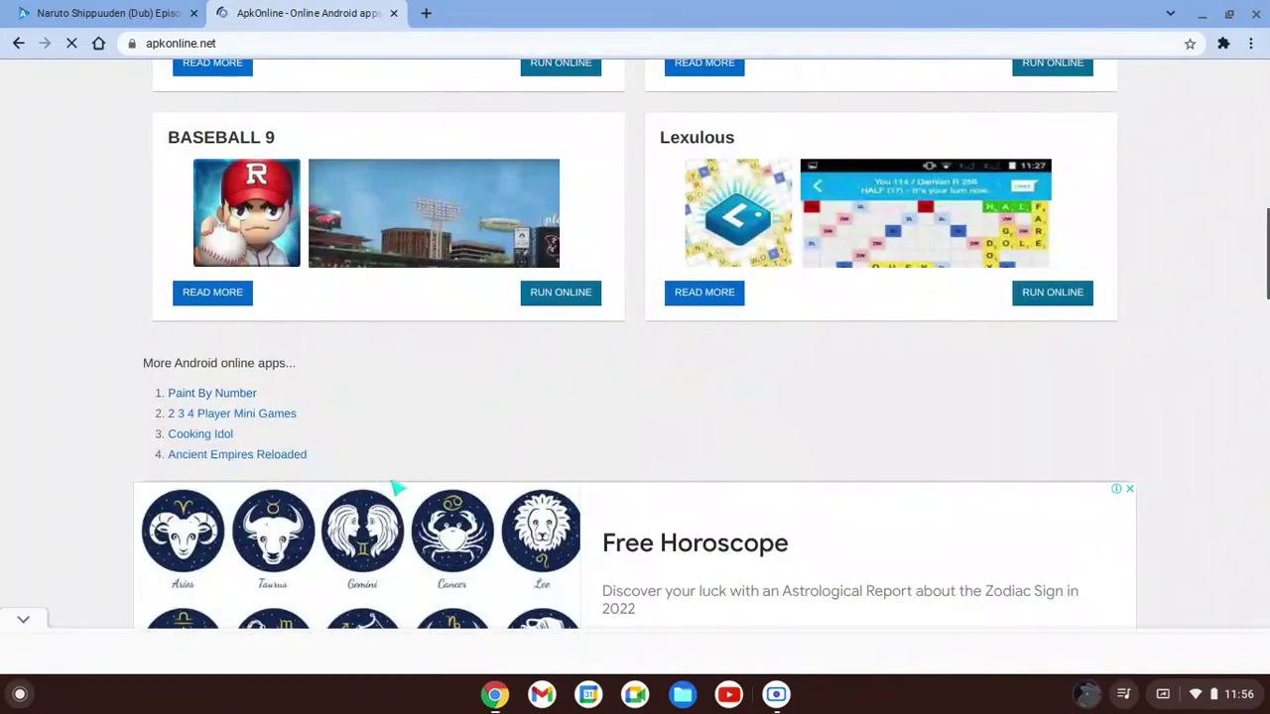
{"action": "scroll", "coordinate": [395, 486], "scroll_direction": "down", "scroll_amount": 6}
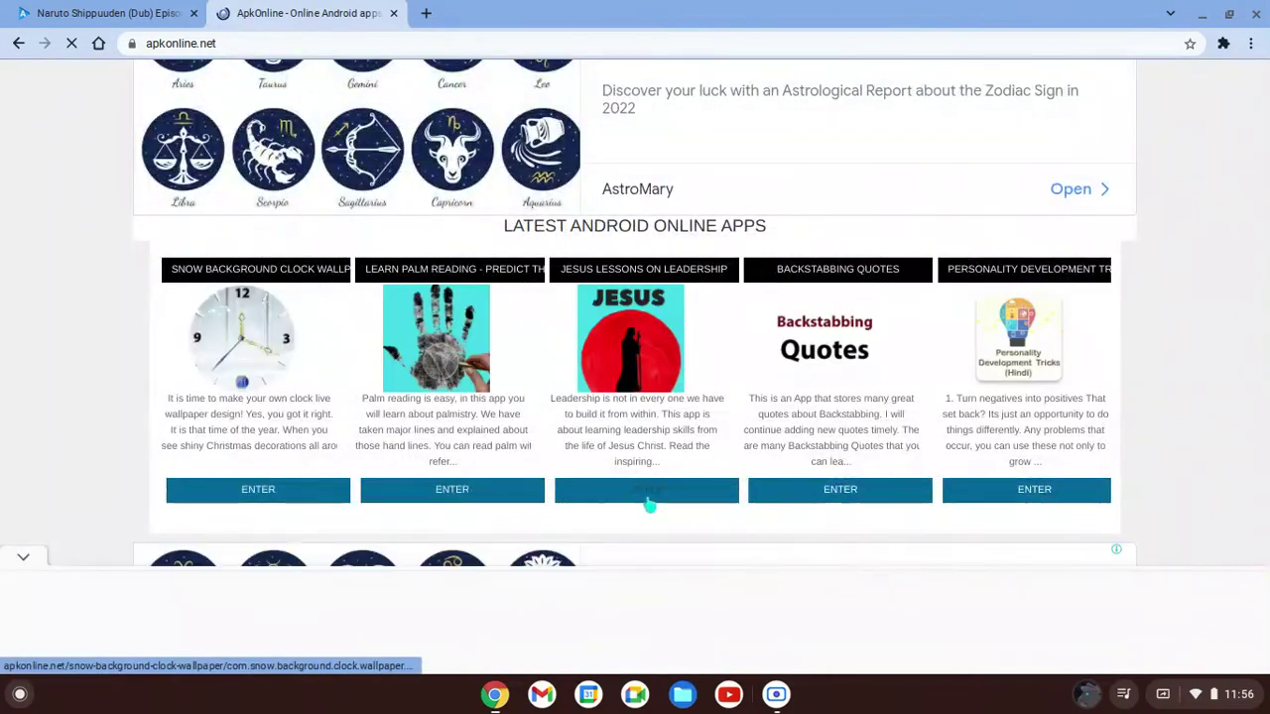
{"action": "scroll", "coordinate": [873, 481], "scroll_direction": "down", "scroll_amount": 5}
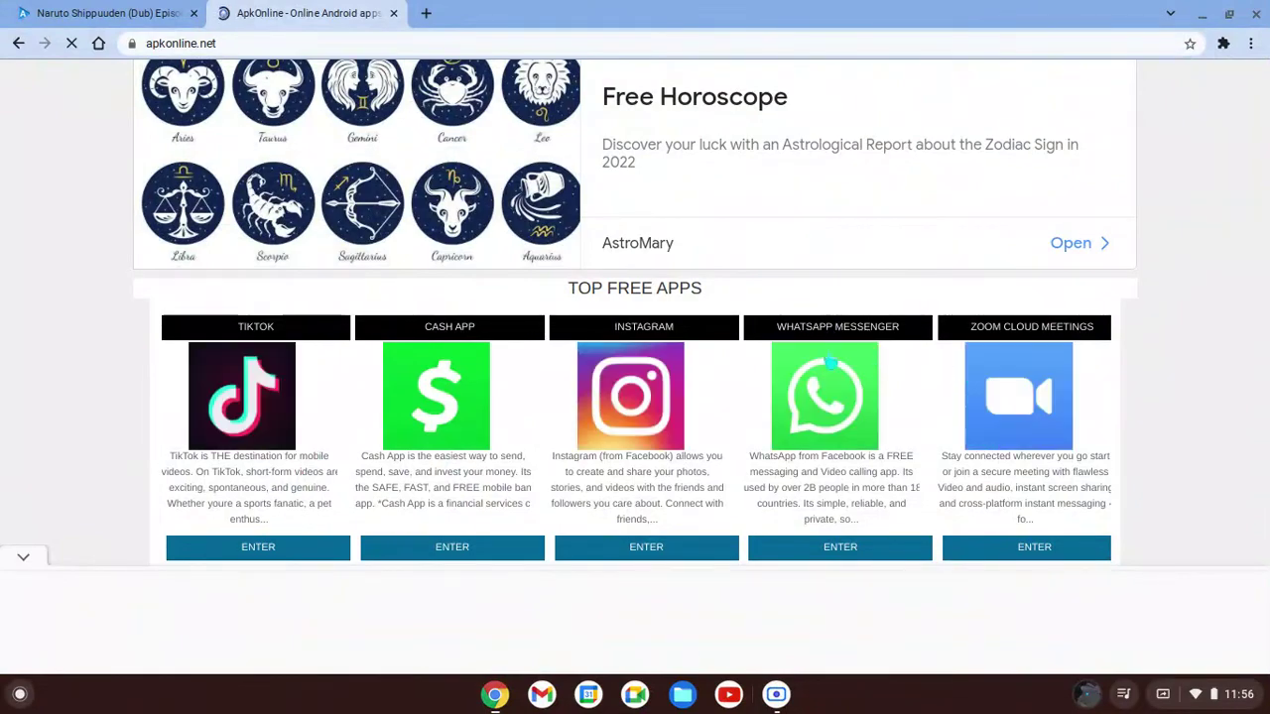
{"action": "scroll", "coordinate": [829, 363], "scroll_direction": "down", "scroll_amount": 2}
{"action": "scroll", "coordinate": [618, 329], "scroll_direction": "down", "scroll_amount": 3}
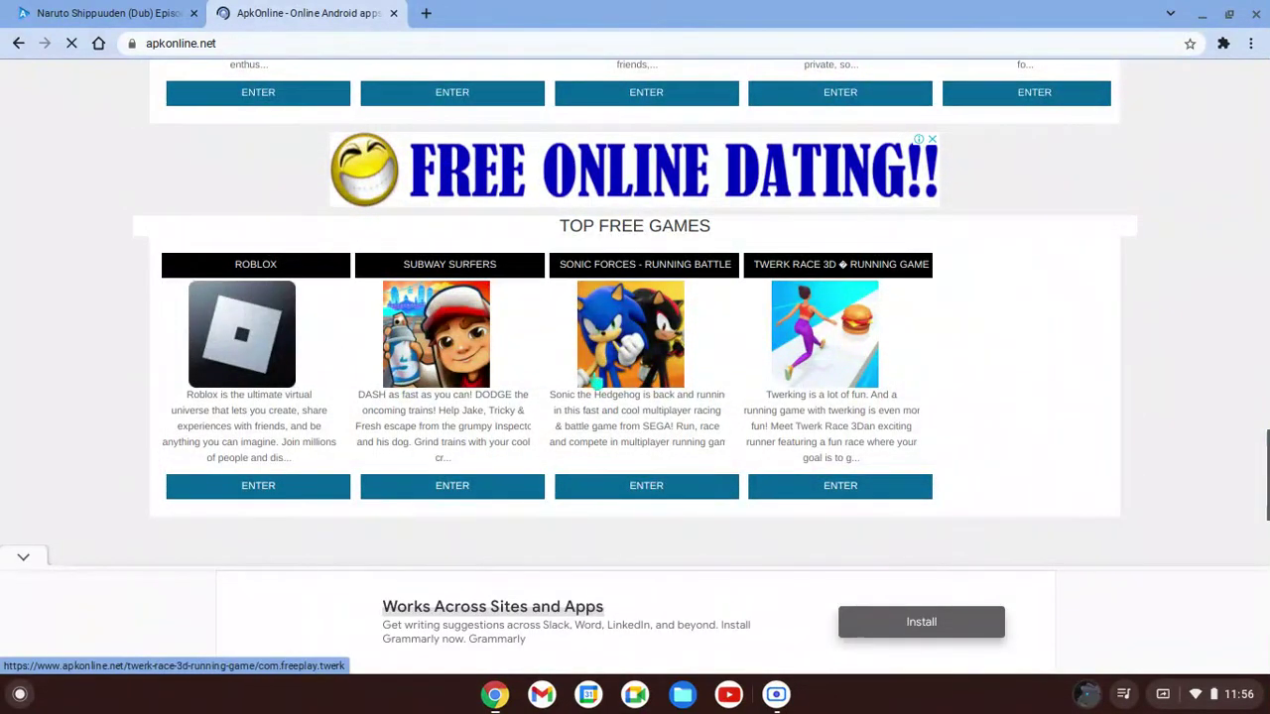
{"action": "scroll", "coordinate": [354, 439], "scroll_direction": "down", "scroll_amount": 8}
{"action": "key", "text": "Home"}
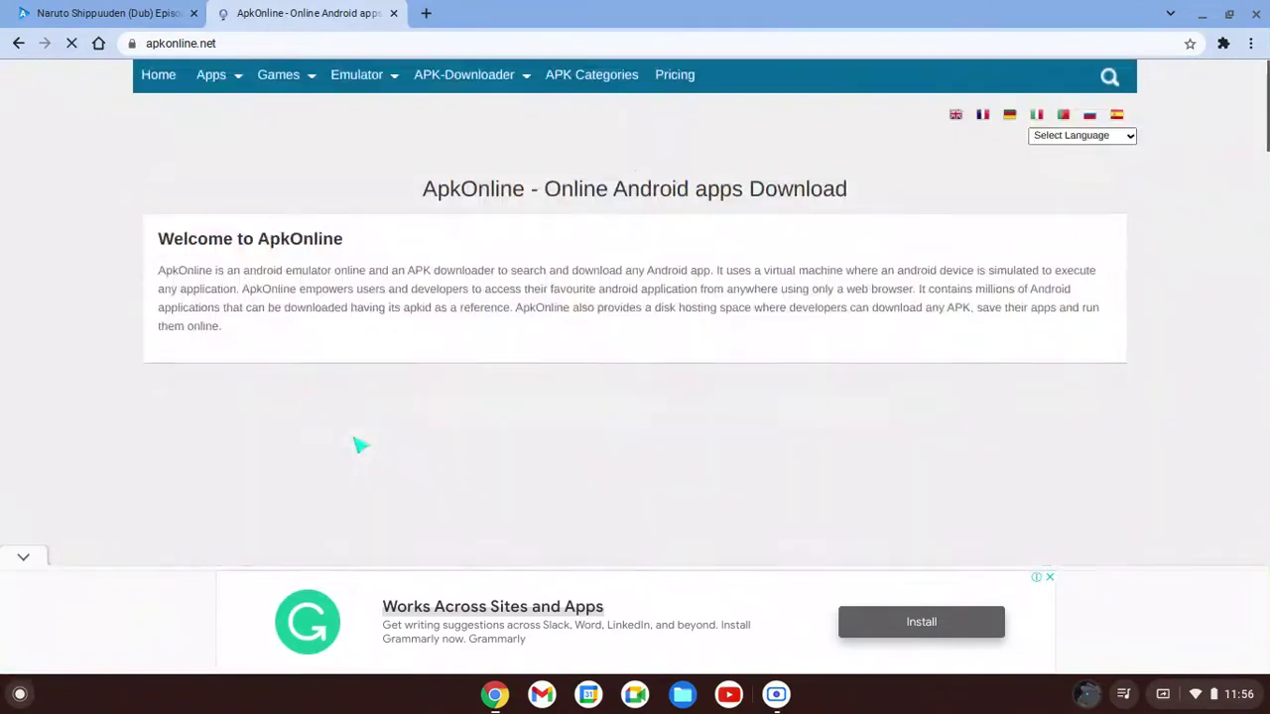
Return to the Emulator Download page and choose to run the Android emulator online
{"action": "left_click", "coordinate": [20, 44]}
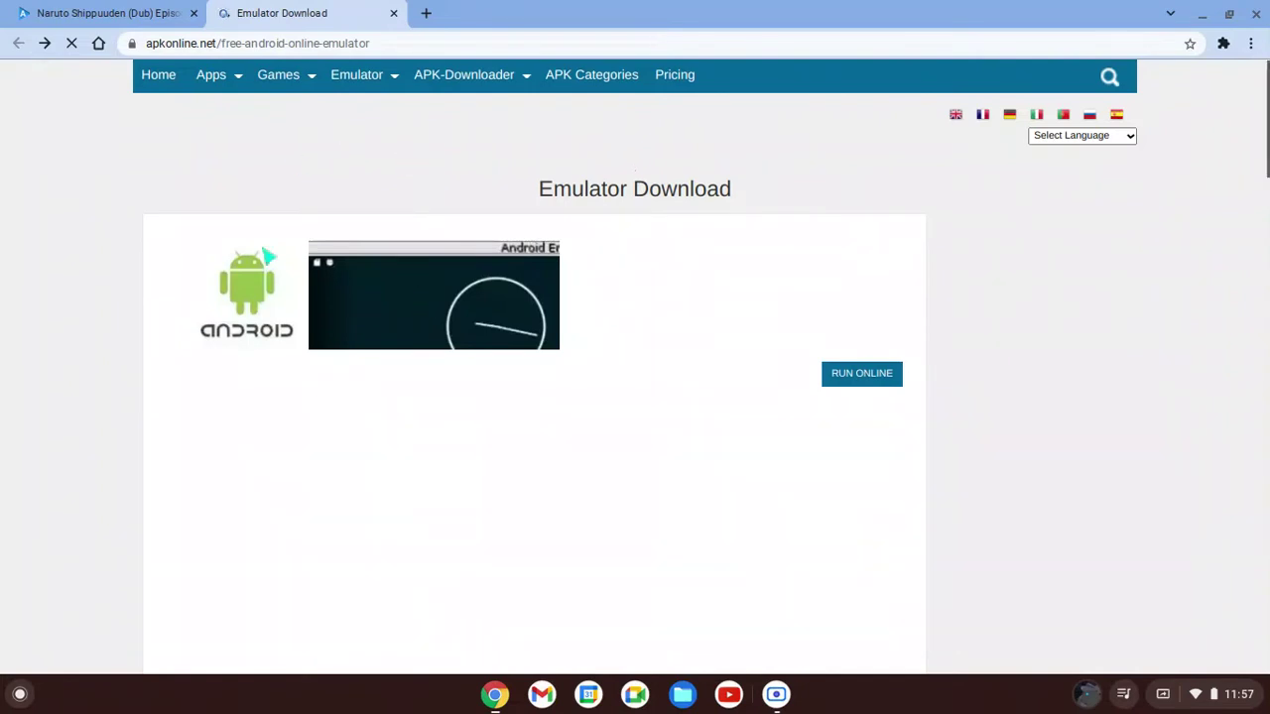
{"action": "left_click", "coordinate": [853, 383]}
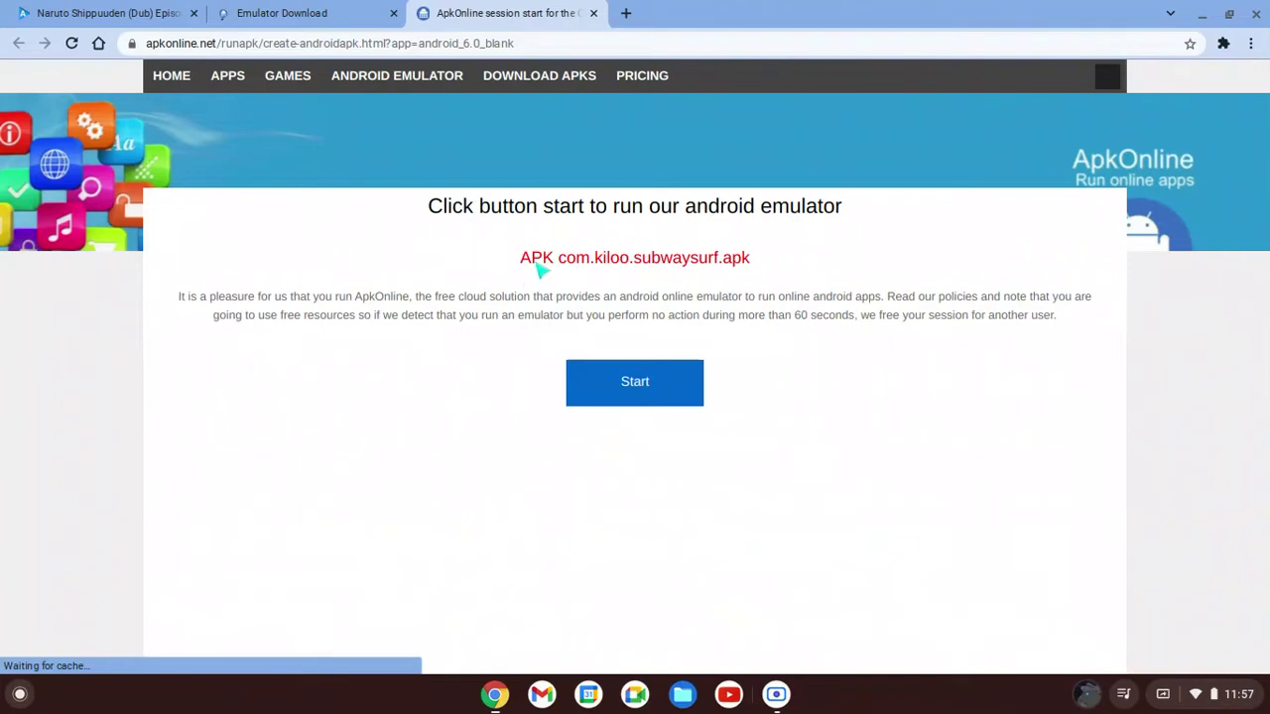
{"action": "double_click", "coordinate": [596, 262]}
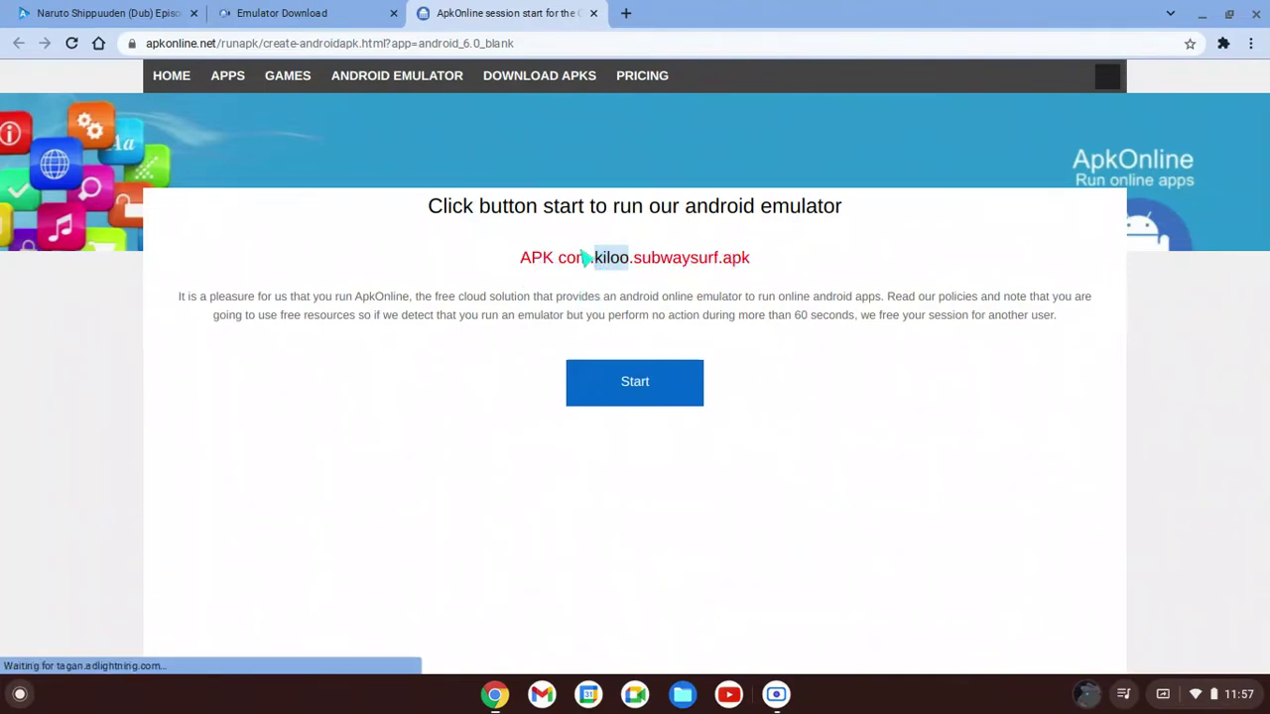
{"action": "left_click", "coordinate": [282, 10]}
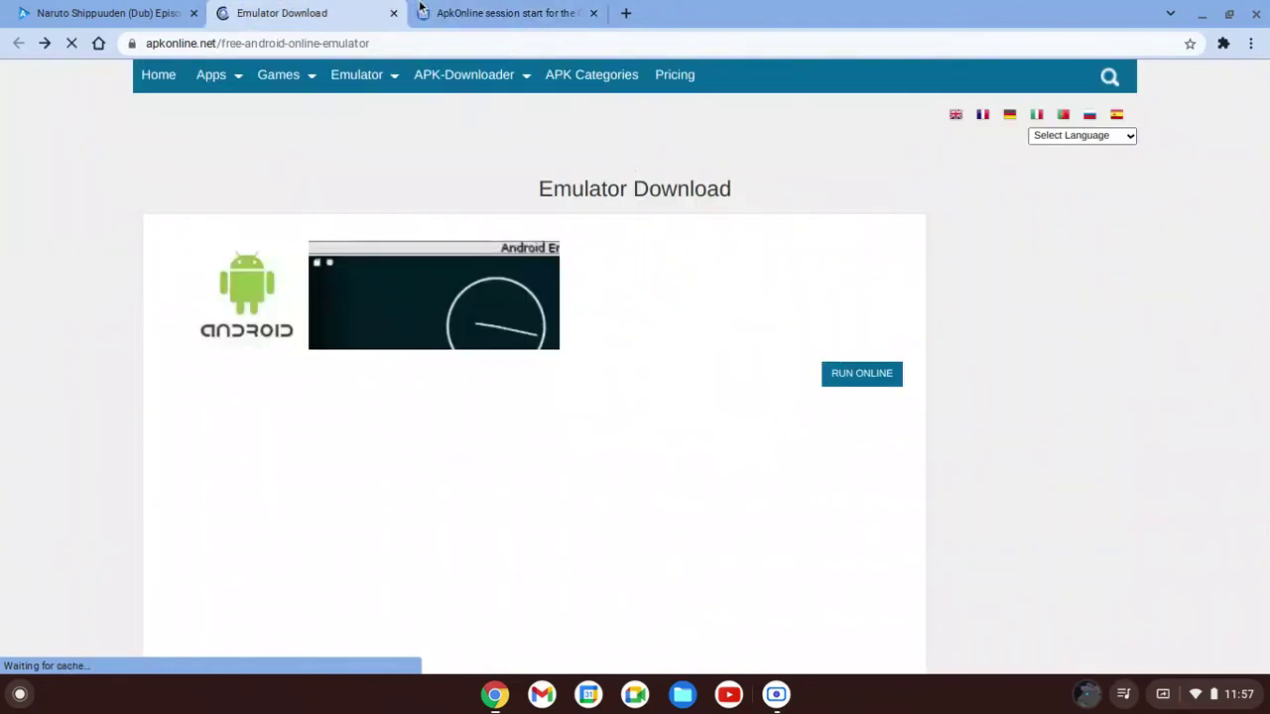
{"action": "left_click", "coordinate": [479, 12]}
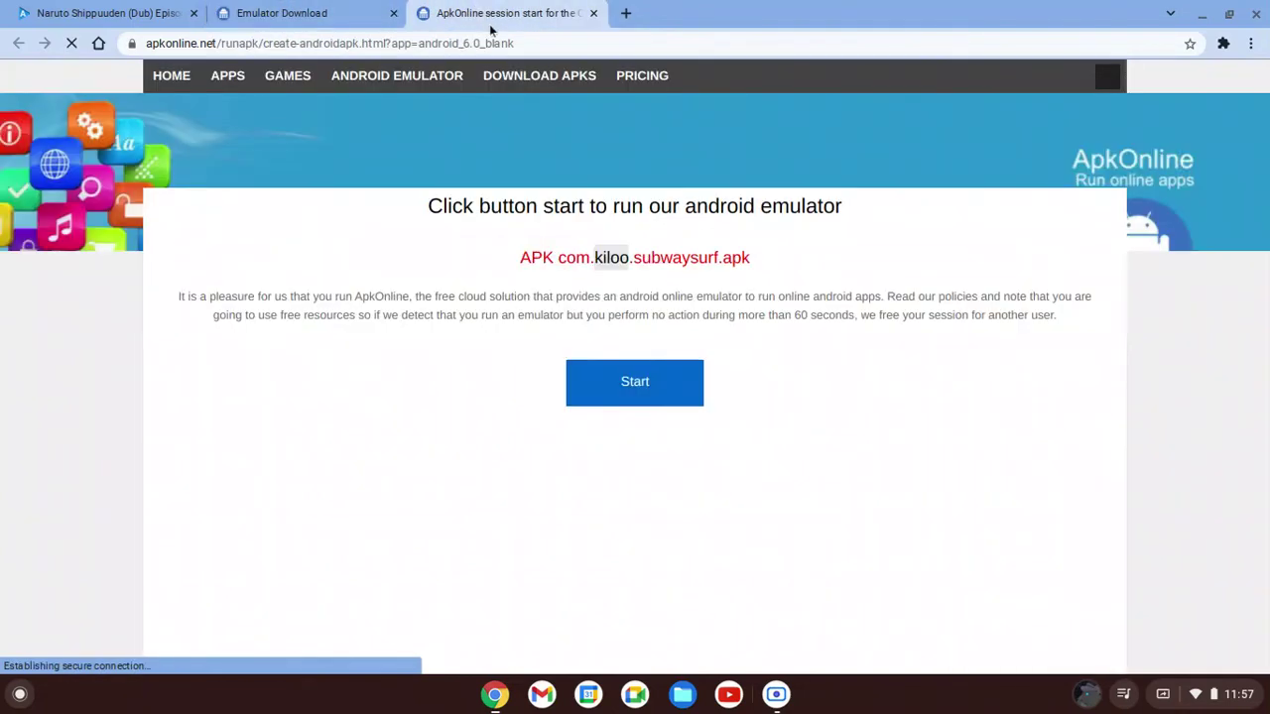
{"action": "left_click", "coordinate": [340, 20]}
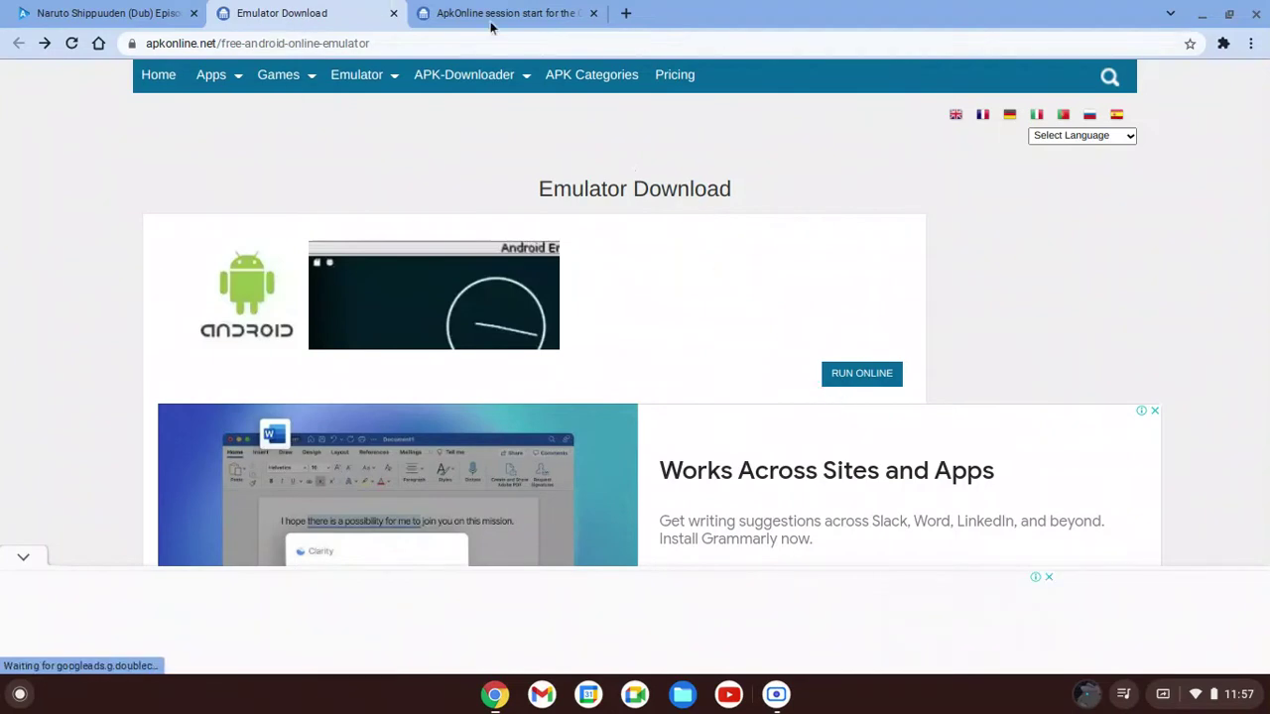
{"action": "key", "text": "ctrl+Tab"}
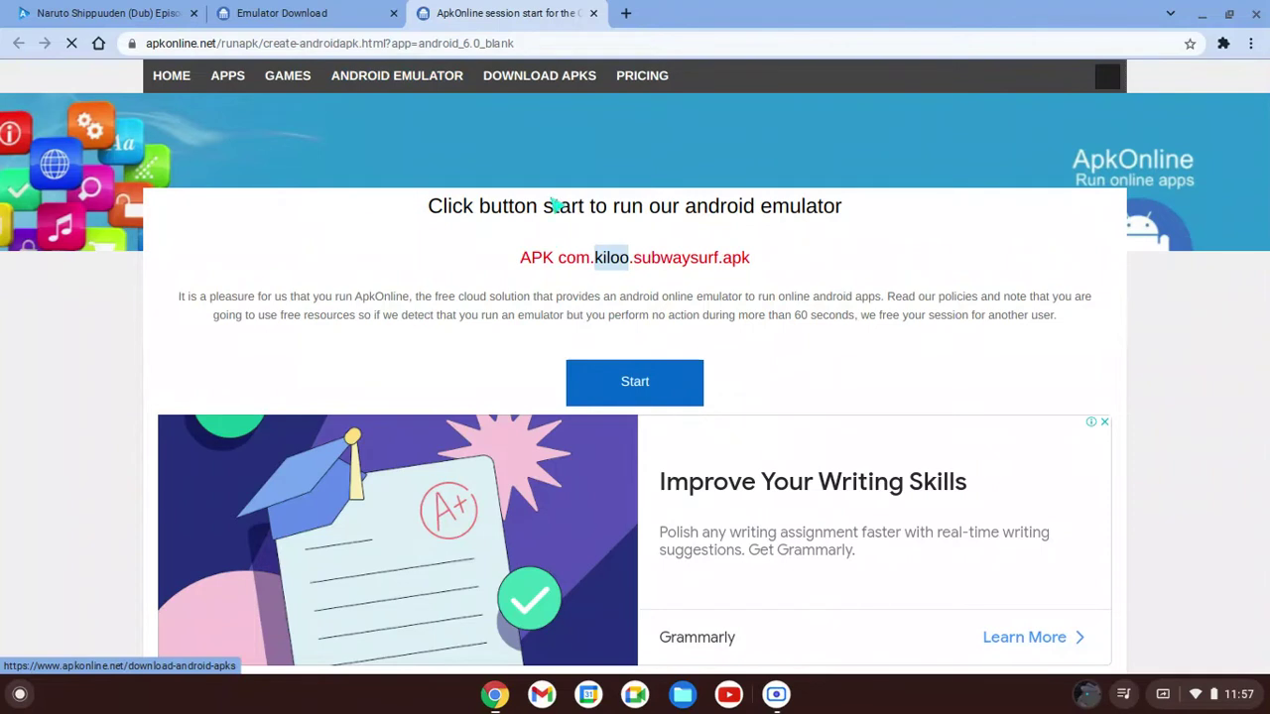
Start the emulator session for com.kiloo.subwaysurf.apk, dismissing the advertisement, and enter the emulator once it is ready
{"action": "left_click", "coordinate": [636, 391]}
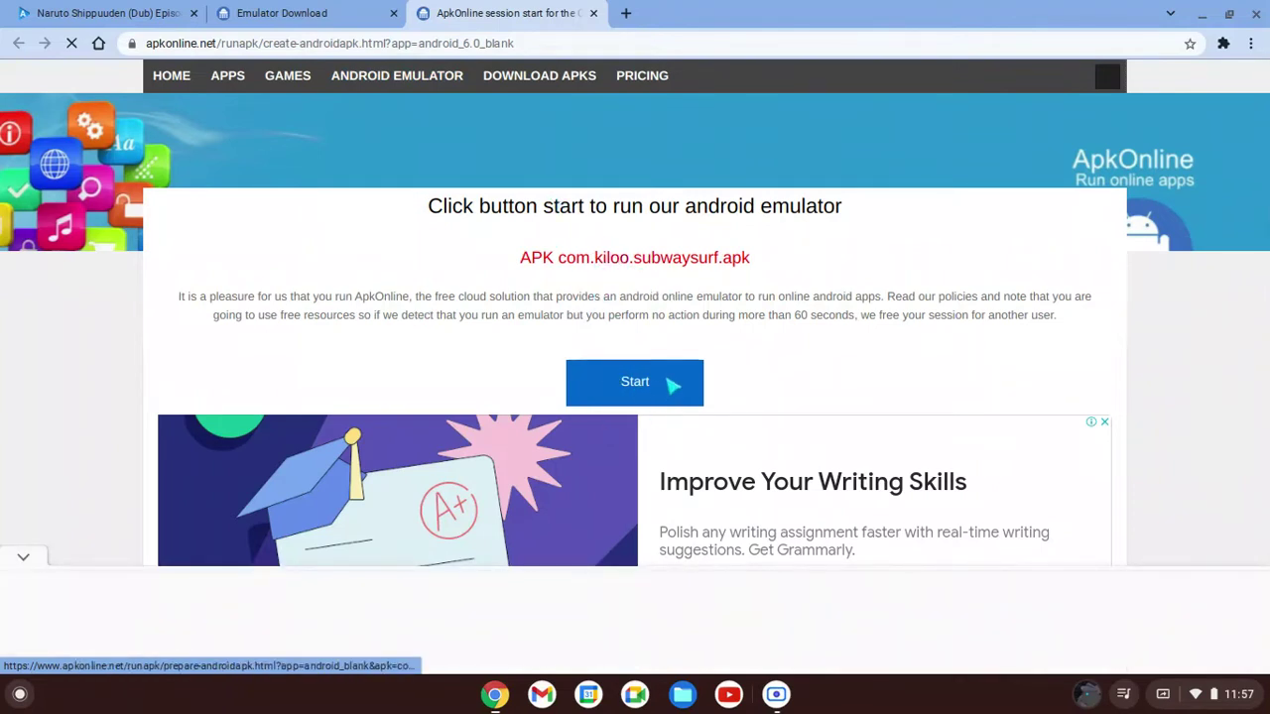
{"action": "left_click", "coordinate": [655, 391]}
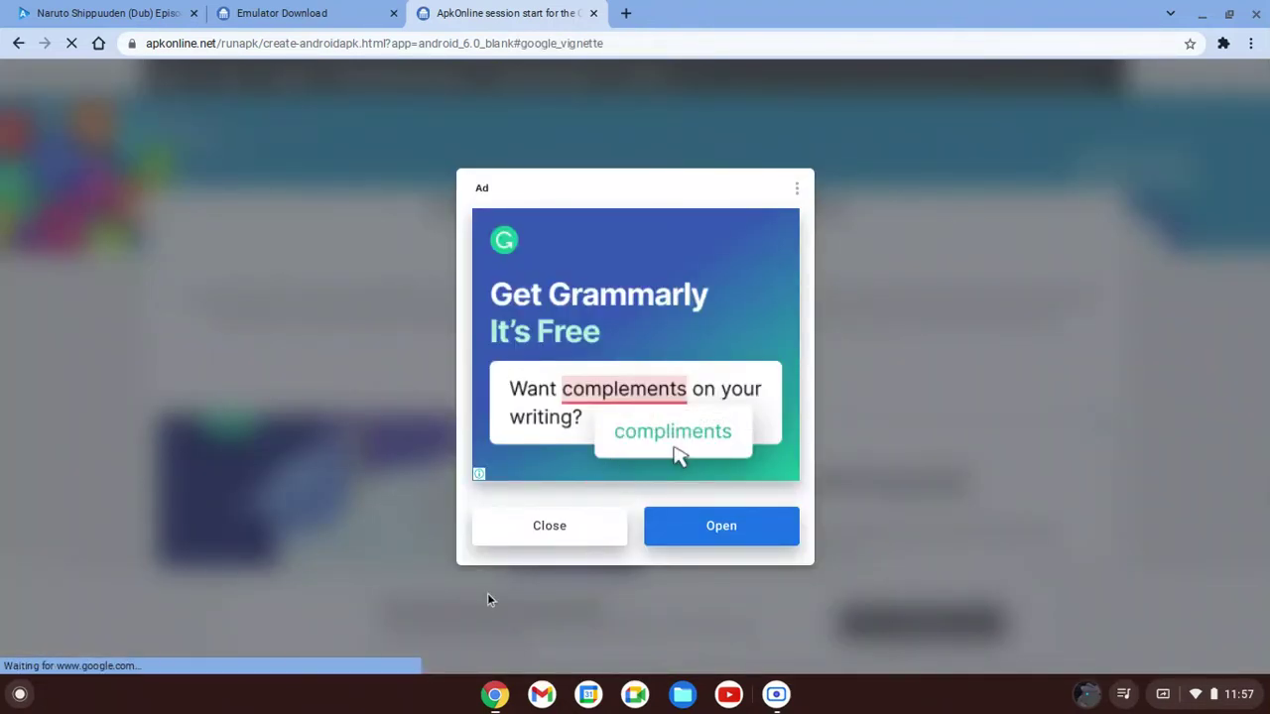
{"action": "left_click", "coordinate": [550, 528]}
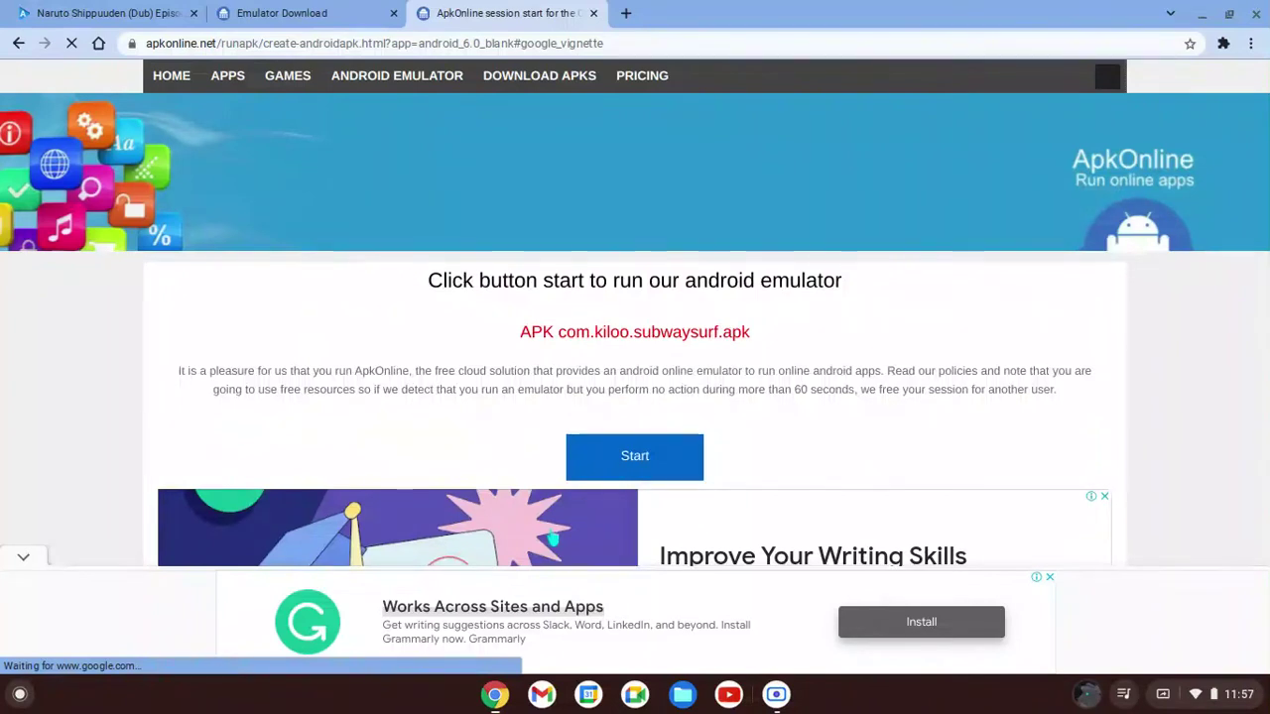
{"action": "left_click", "coordinate": [640, 453]}
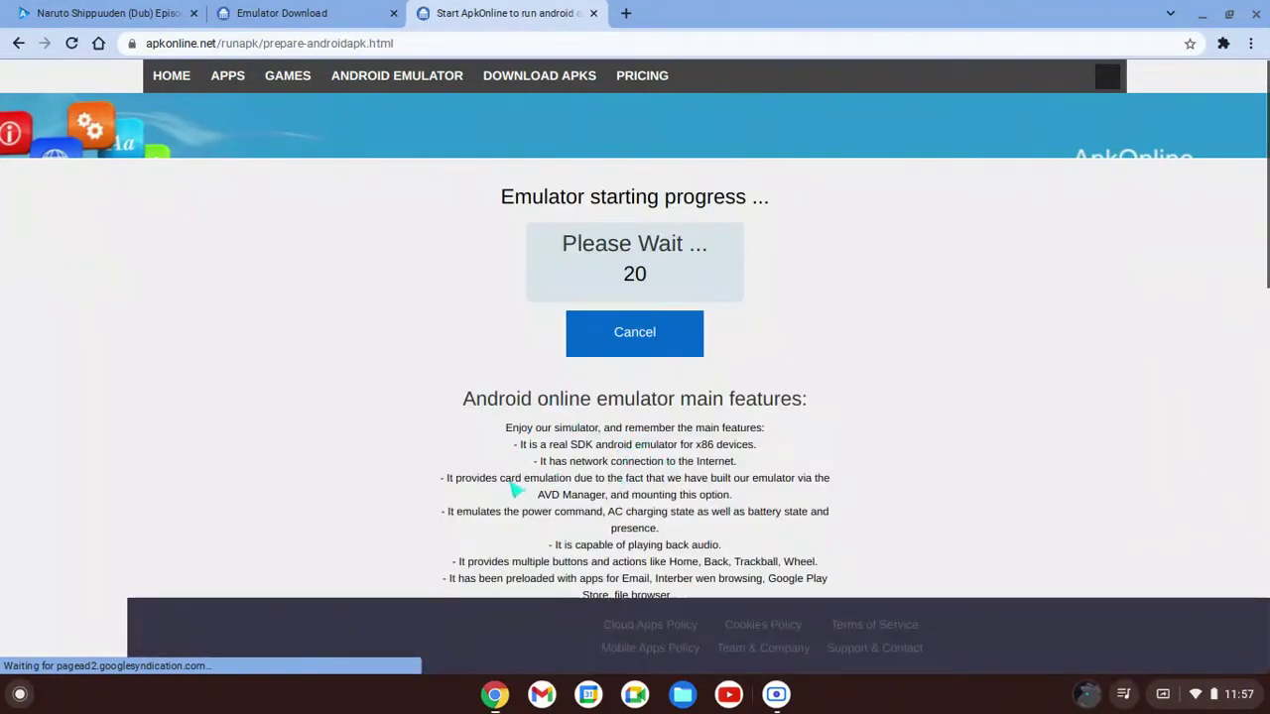
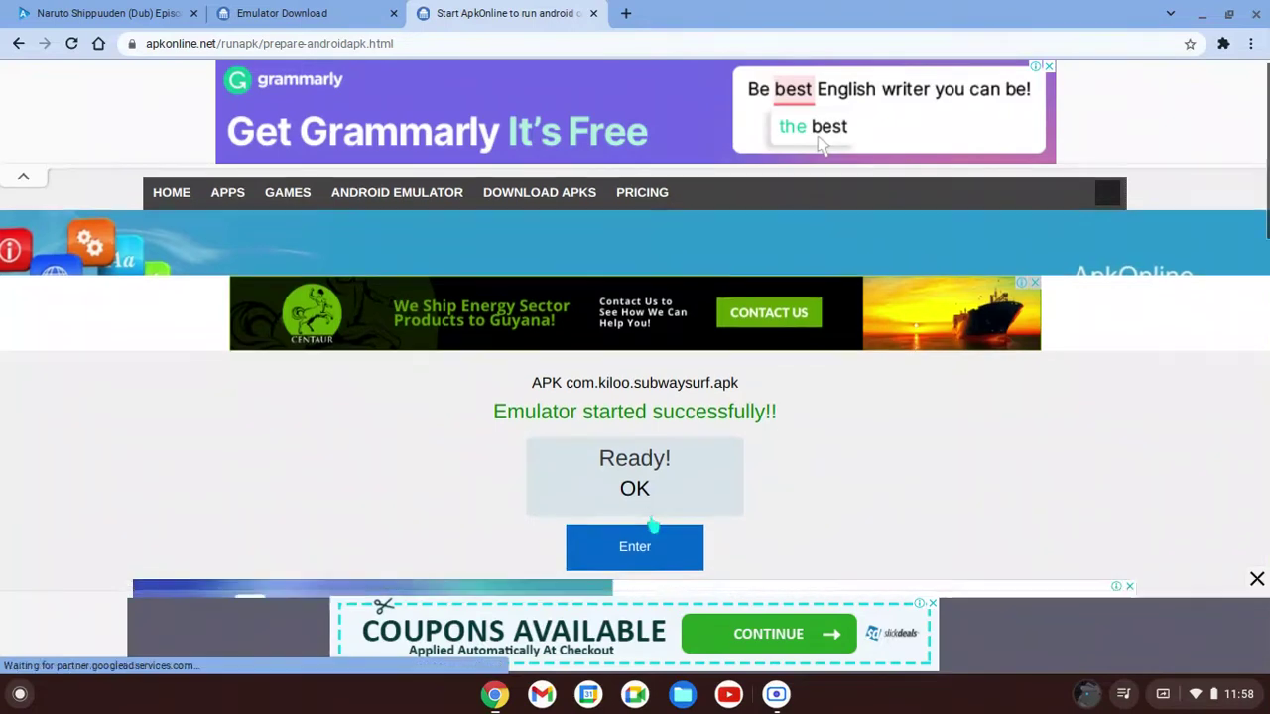
{"action": "left_click", "coordinate": [669, 421]}
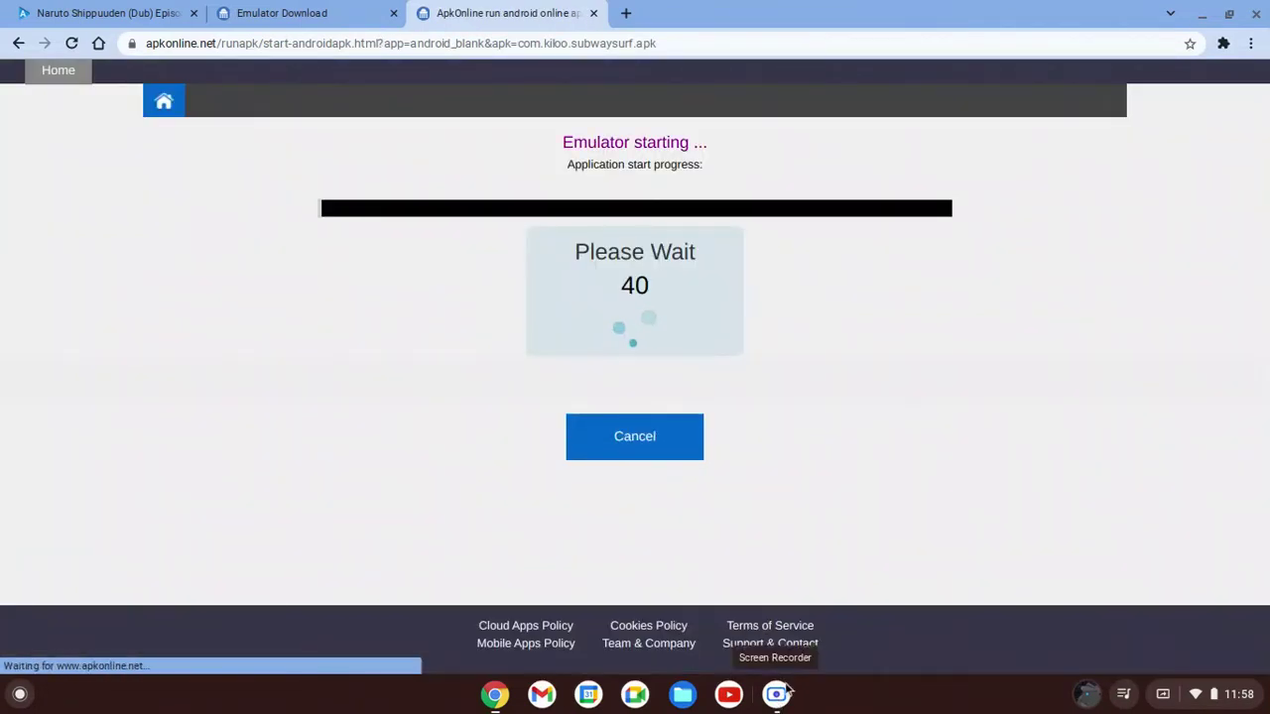
{"action": "left_click", "coordinate": [776, 694]}
{"action": "left_click", "coordinate": [780, 693]}
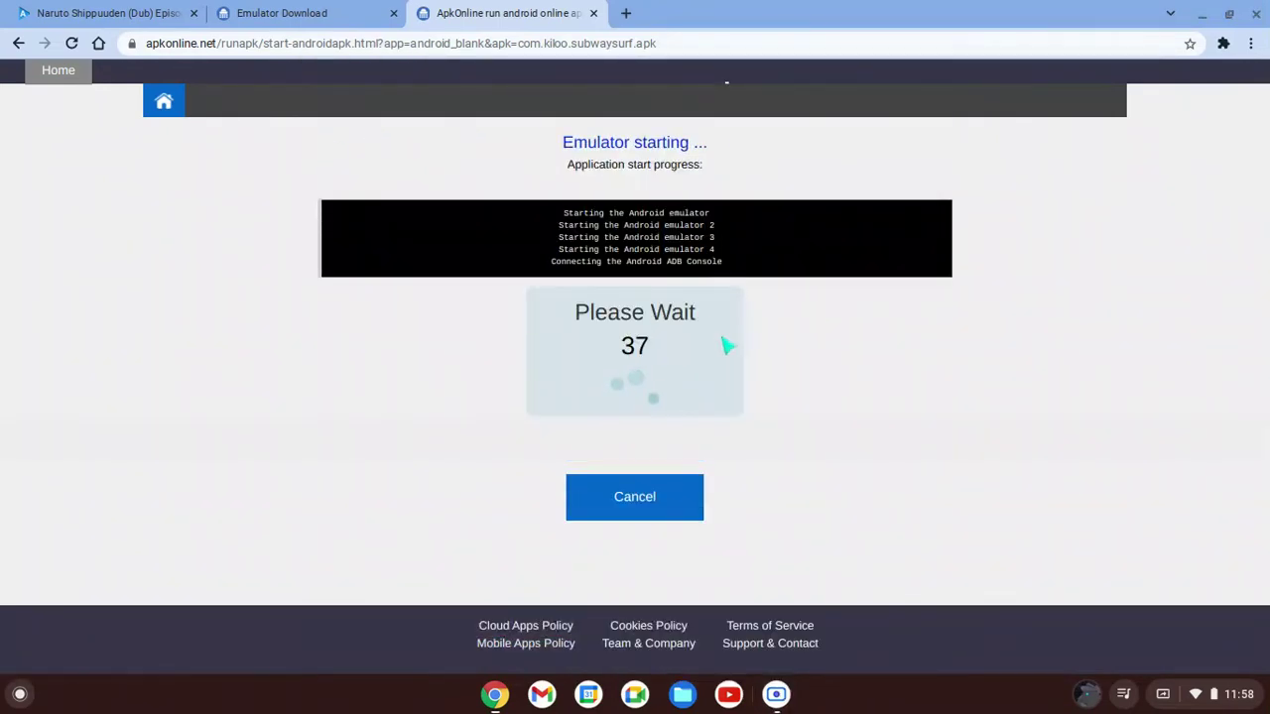
Play episode 350 of Naruto Shippuuden (Dub) on AnimixPlay and return to the ApkOnline emulator page
{"action": "left_click", "coordinate": [124, 10]}
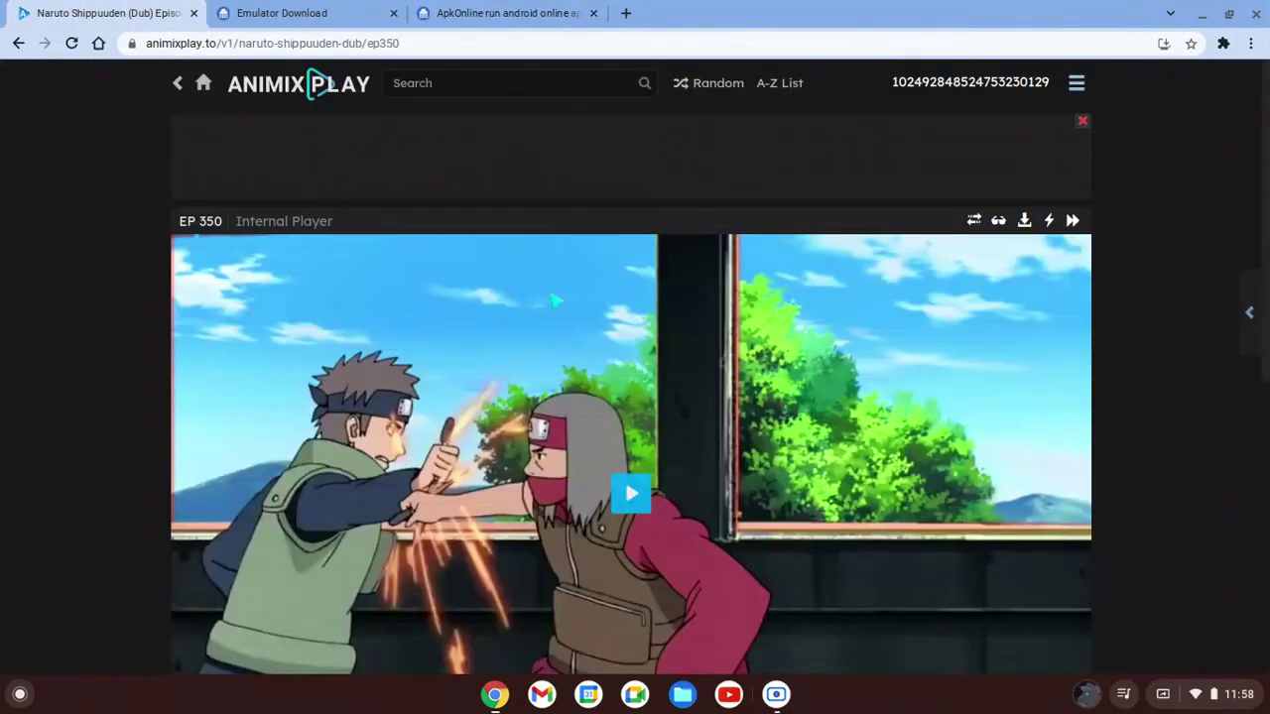
{"action": "scroll", "coordinate": [554, 297], "scroll_direction": "down", "scroll_amount": 1}
{"action": "left_click", "coordinate": [360, 232]}
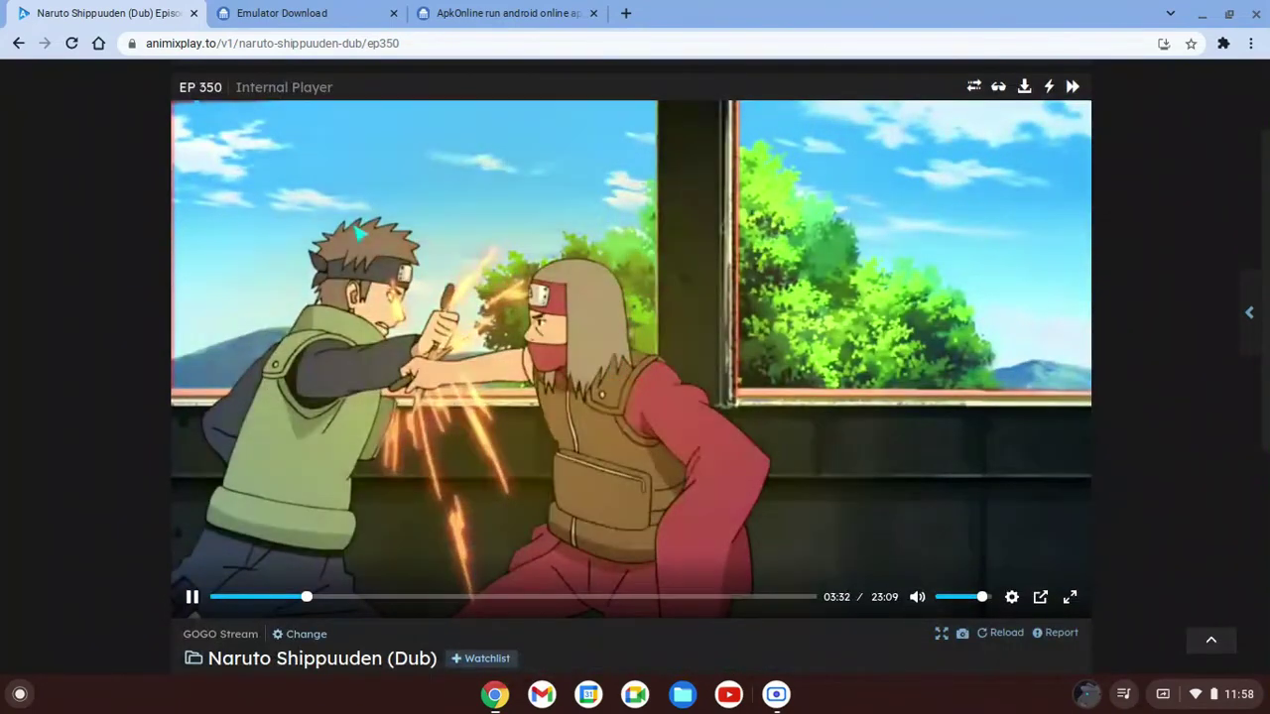
{"action": "left_click", "coordinate": [455, 14]}
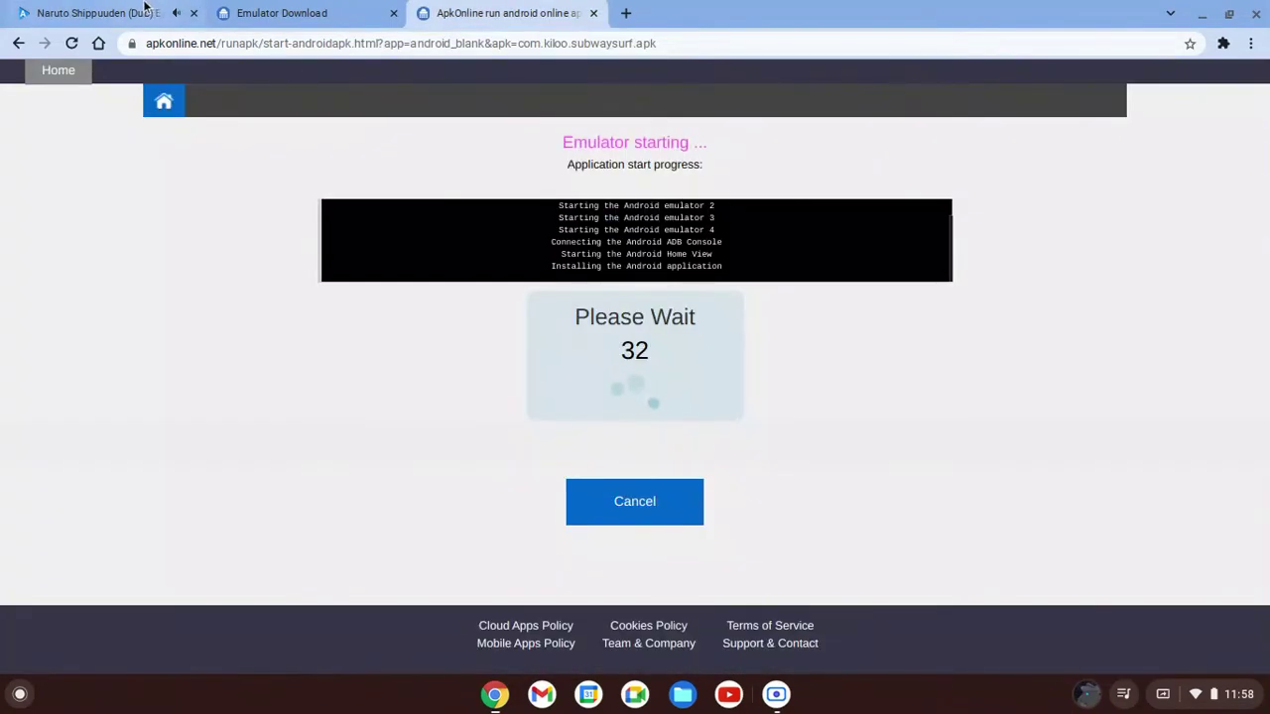
Pause the Naruto Shippuuden (Dub) episode on AnimixPlay and return to the ApkOnline emulator session
{"action": "left_click", "coordinate": [144, 8]}
{"action": "left_click", "coordinate": [538, 19]}
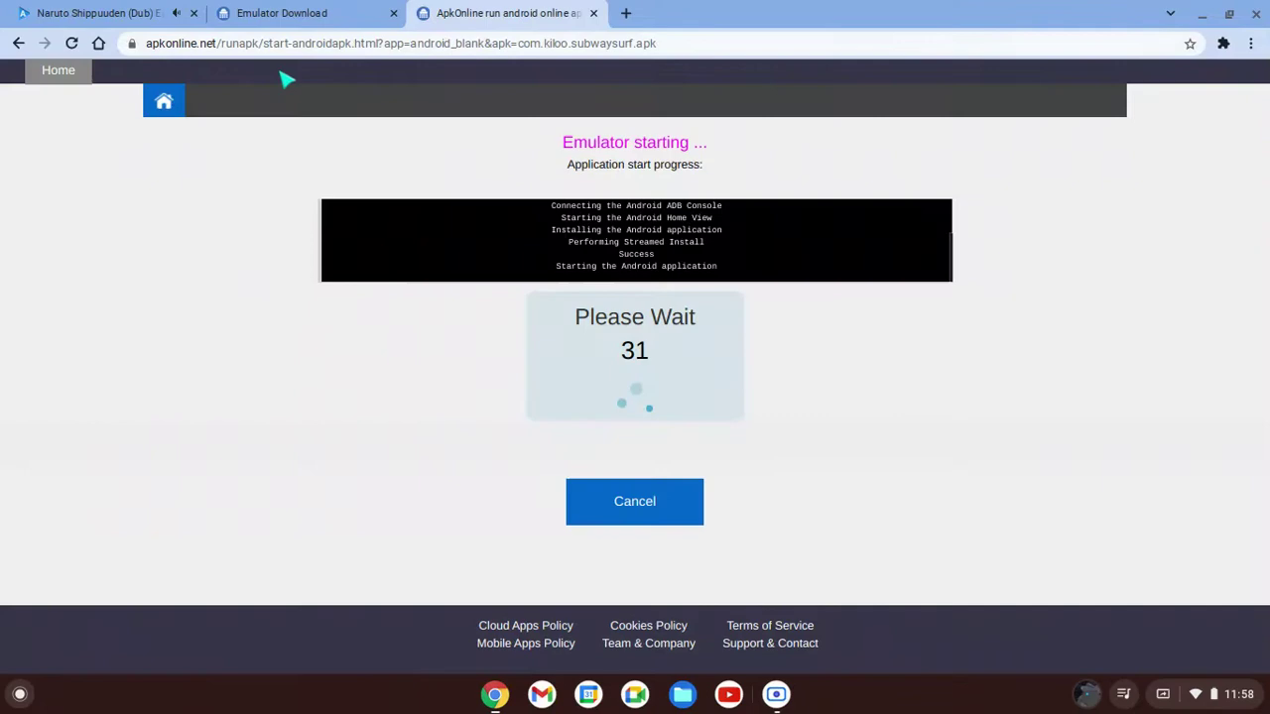
{"action": "left_click", "coordinate": [116, 20]}
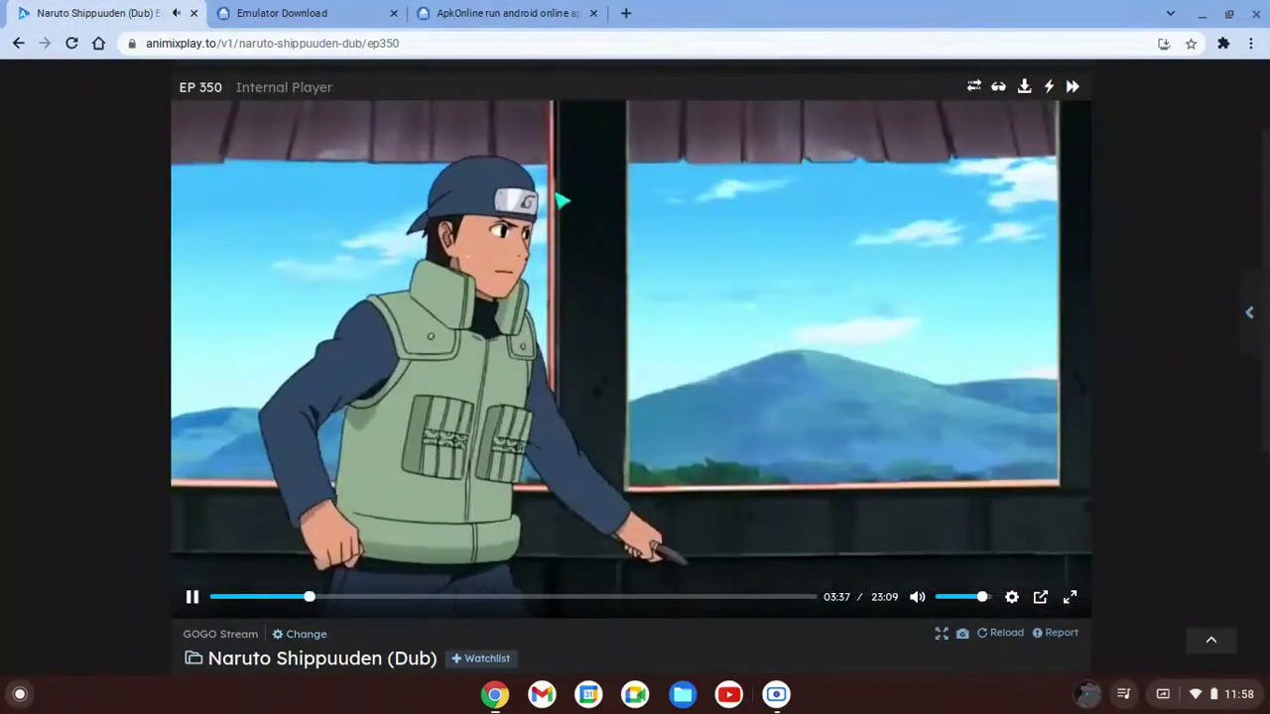
{"action": "left_click", "coordinate": [490, 16]}
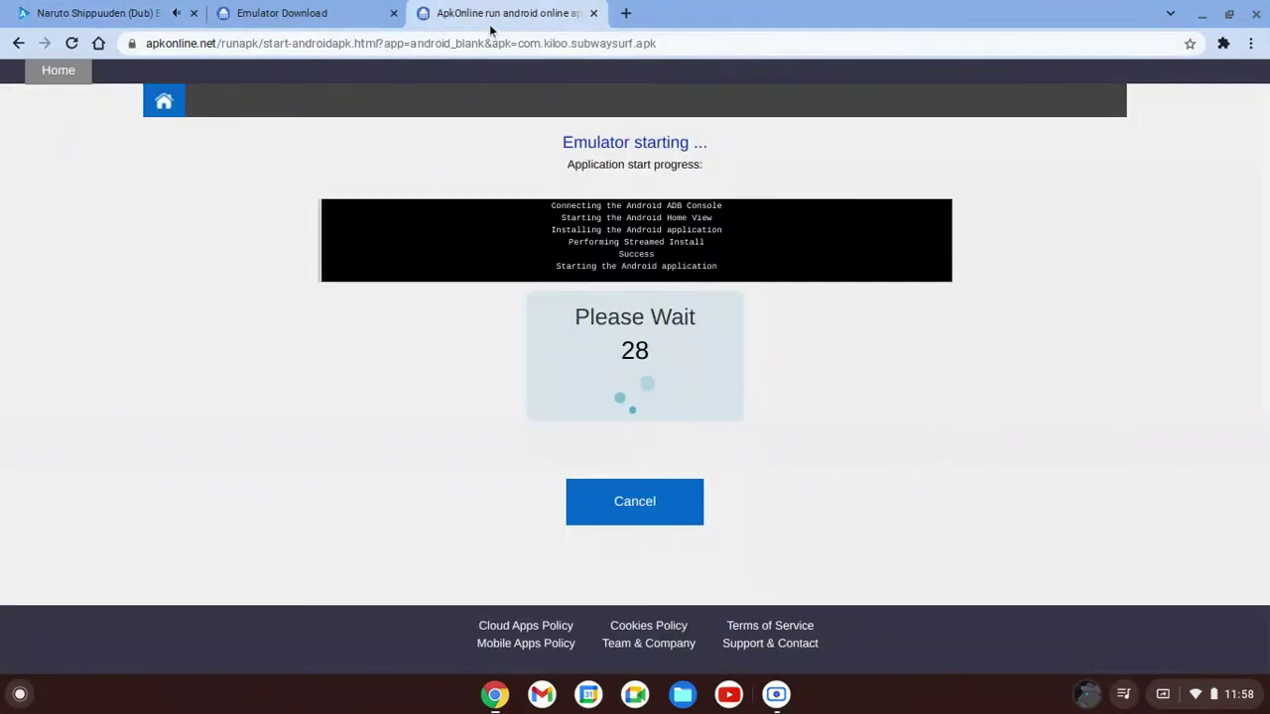
{"action": "left_click", "coordinate": [117, 15]}
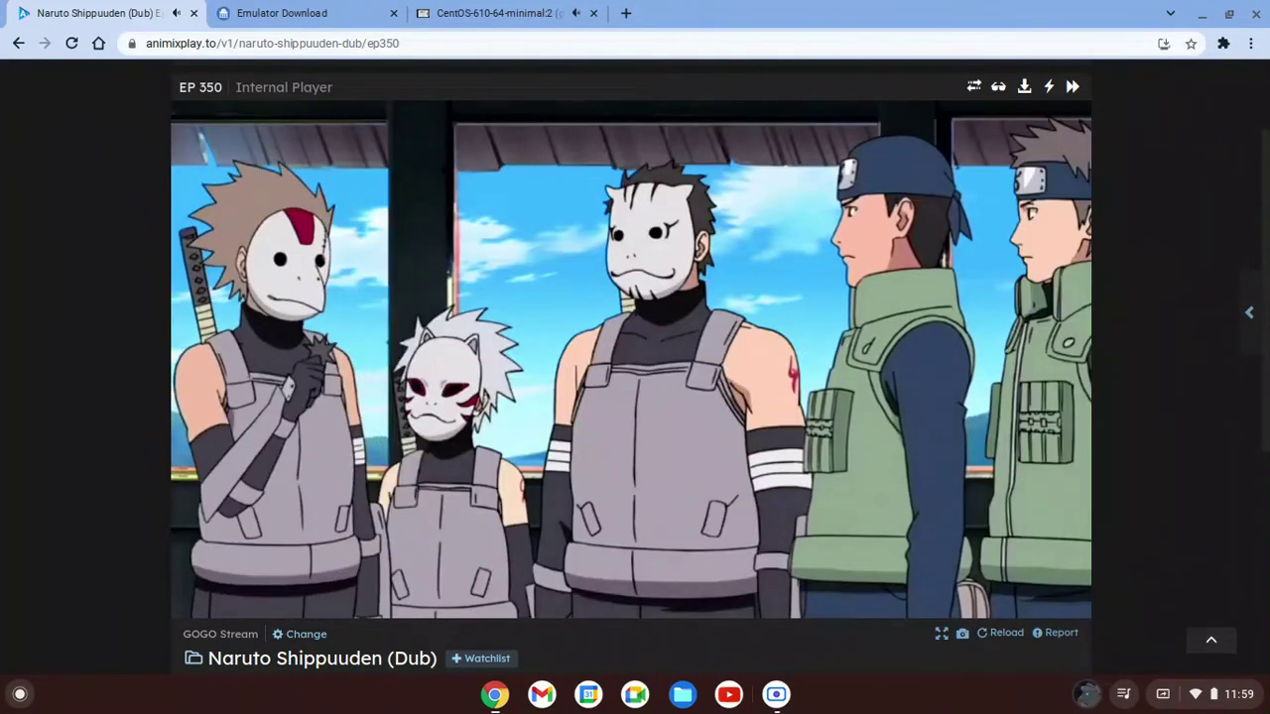
{"action": "key", "text": "space"}
{"action": "left_click", "coordinate": [513, 8]}
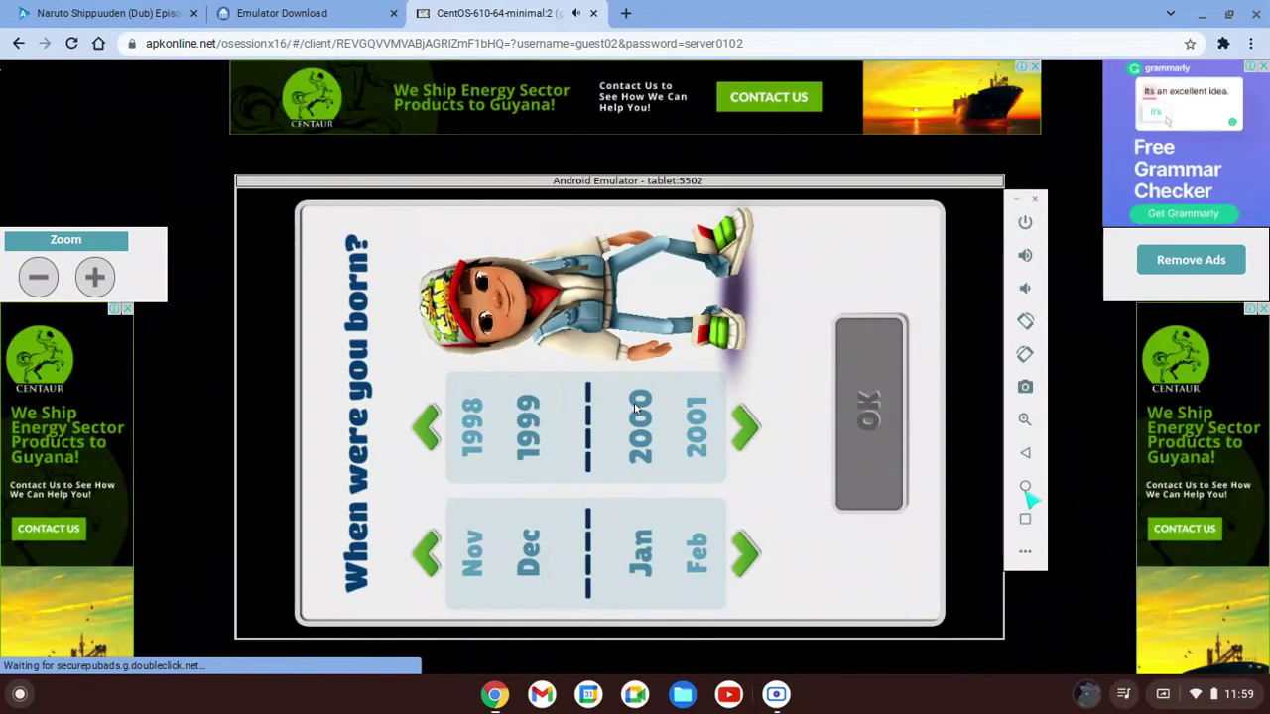
Leave the Subway Surf game for the emulator's home screen and clear all recent apps
{"action": "left_click", "coordinate": [1026, 487]}
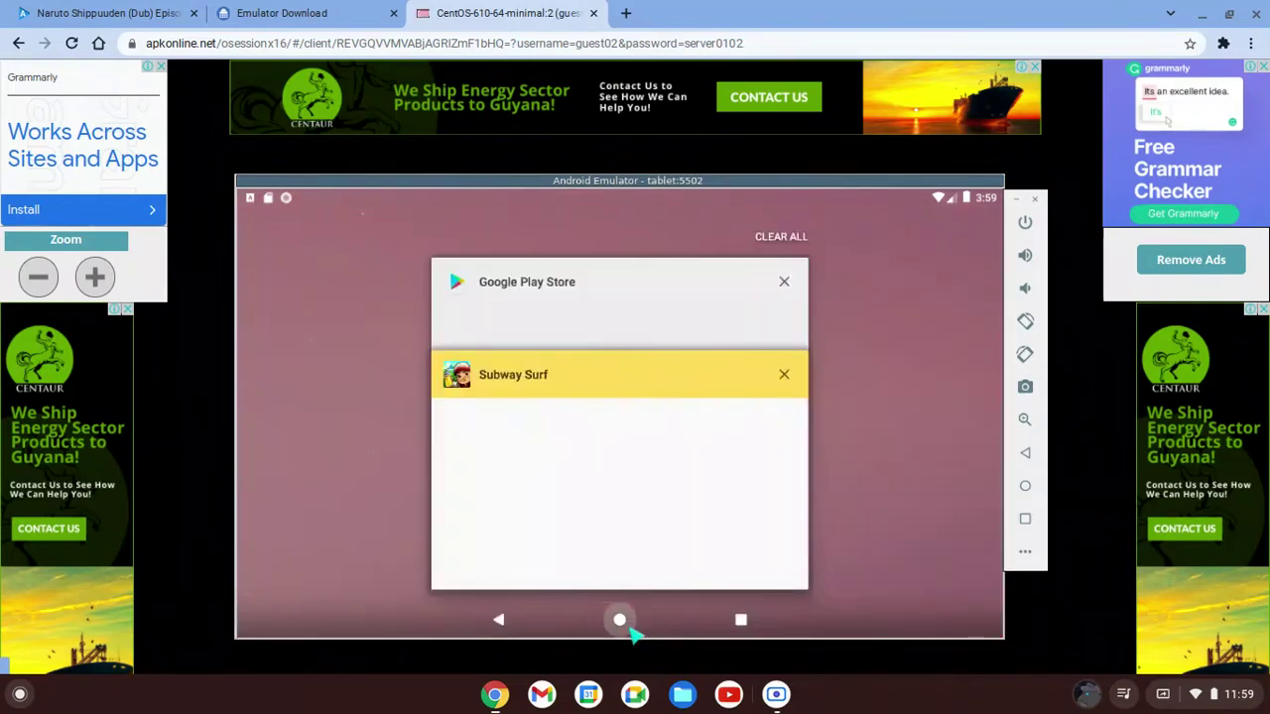
{"action": "left_click", "coordinate": [623, 617]}
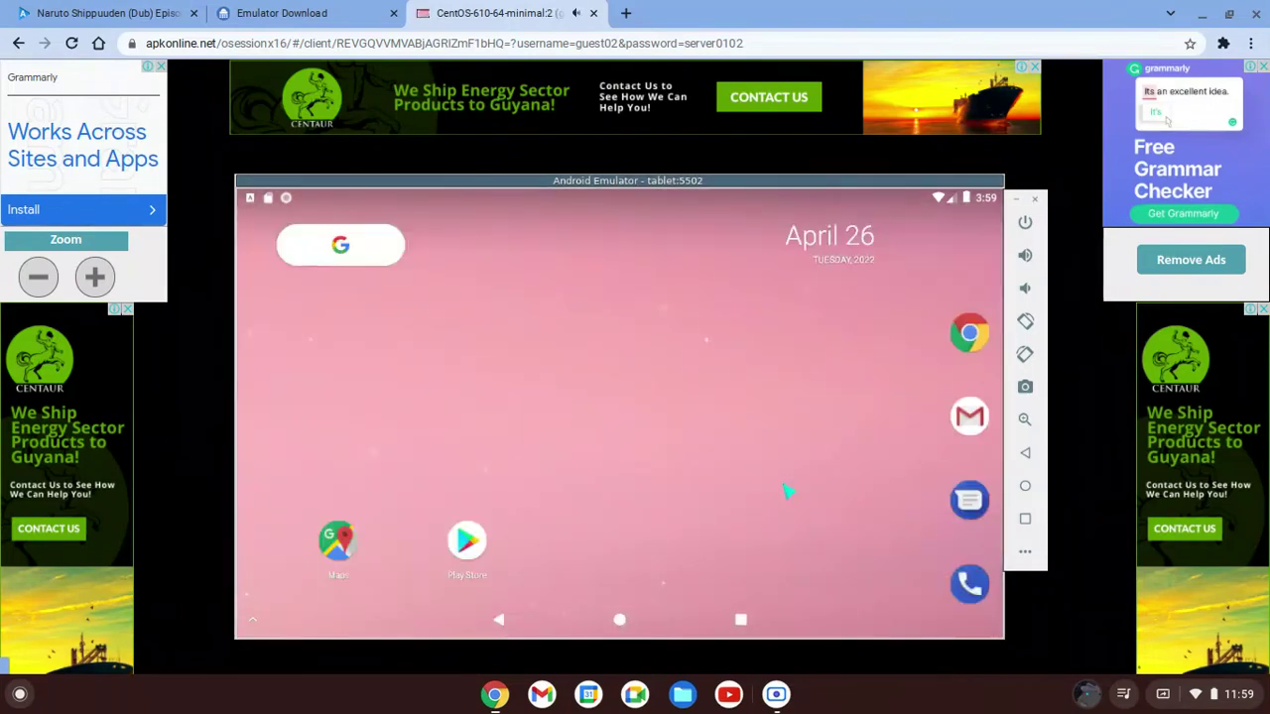
{"action": "left_click", "coordinate": [740, 619]}
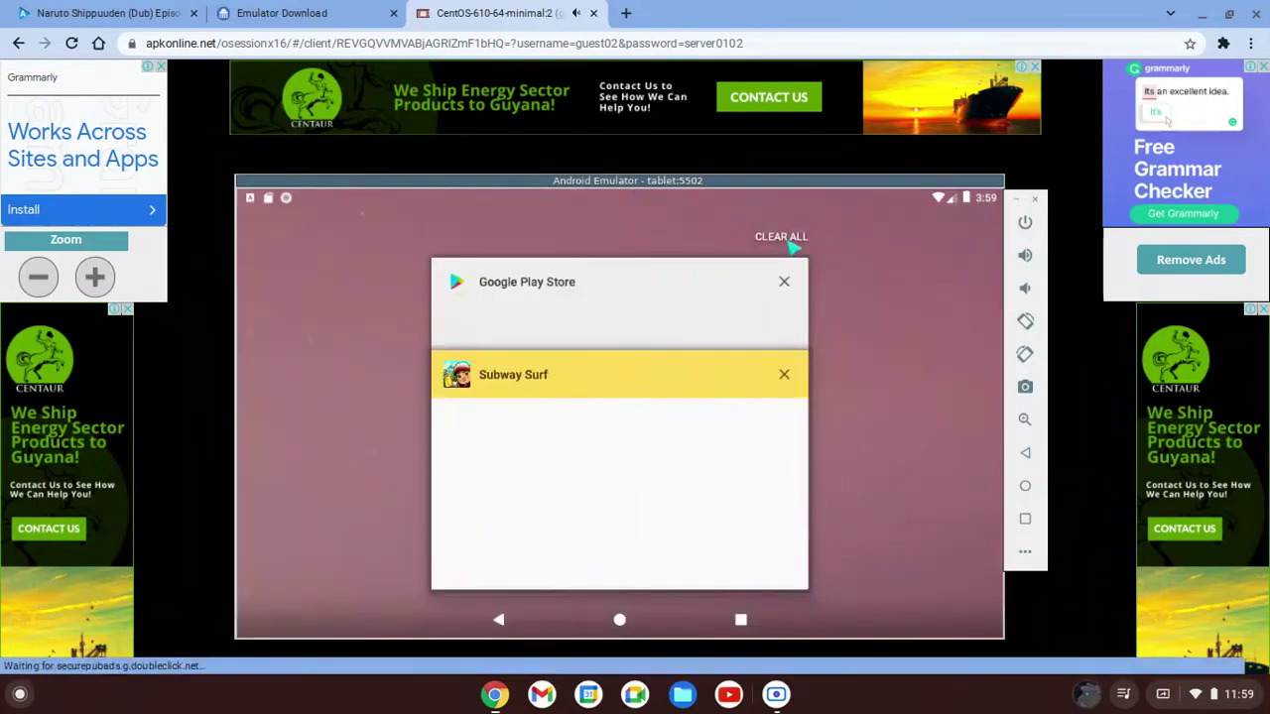
{"action": "left_click", "coordinate": [781, 236]}
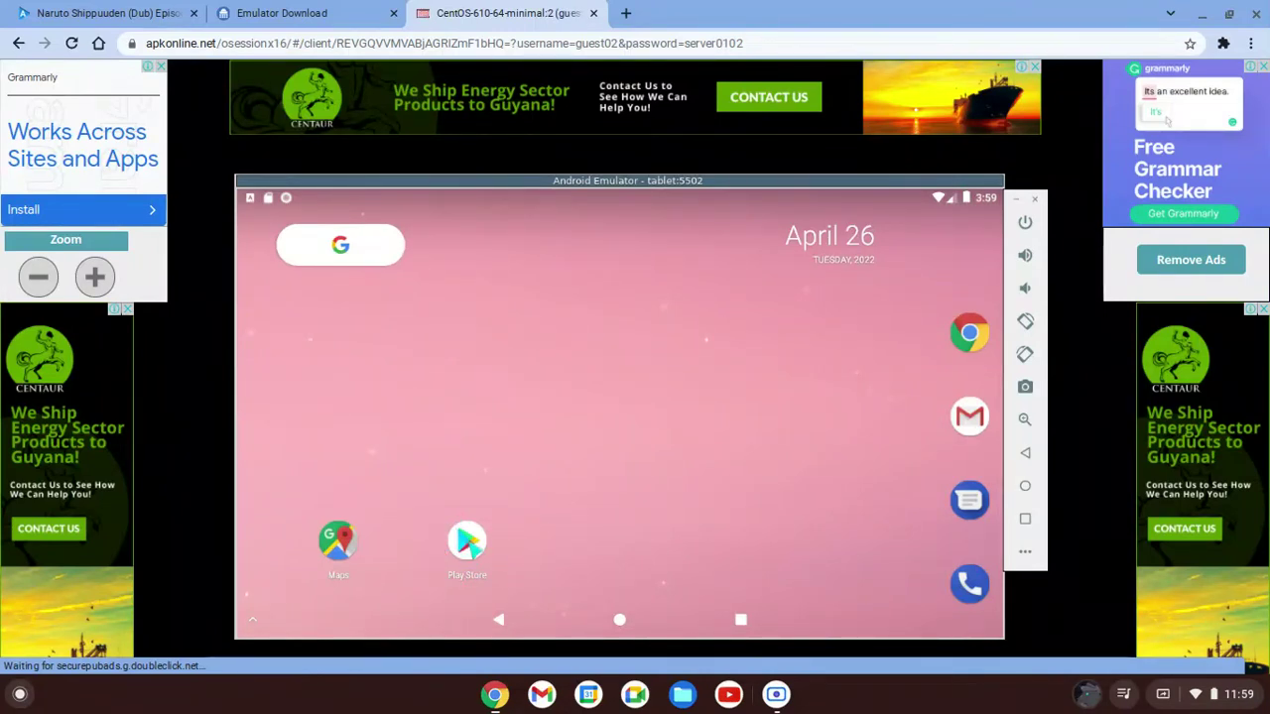
Open the Play Store in the emulator and start signing in with a Google account
{"action": "left_click", "coordinate": [464, 545]}
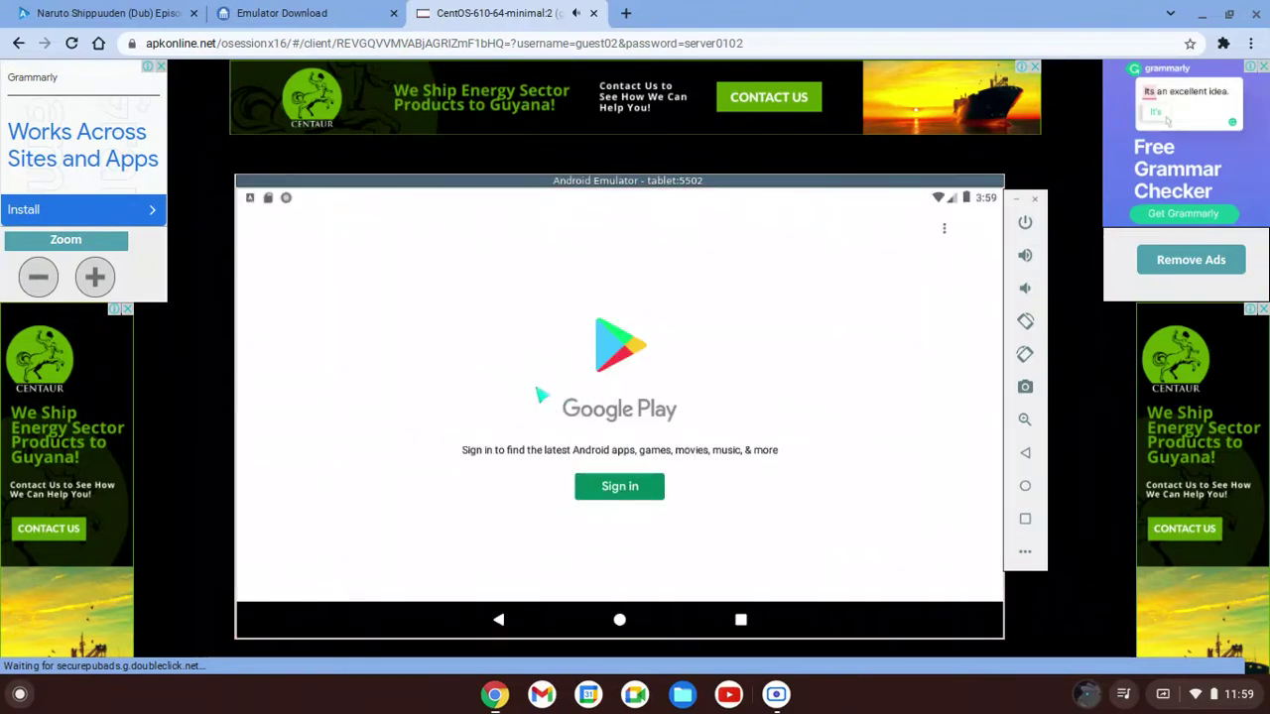
{"action": "left_click", "coordinate": [650, 494]}
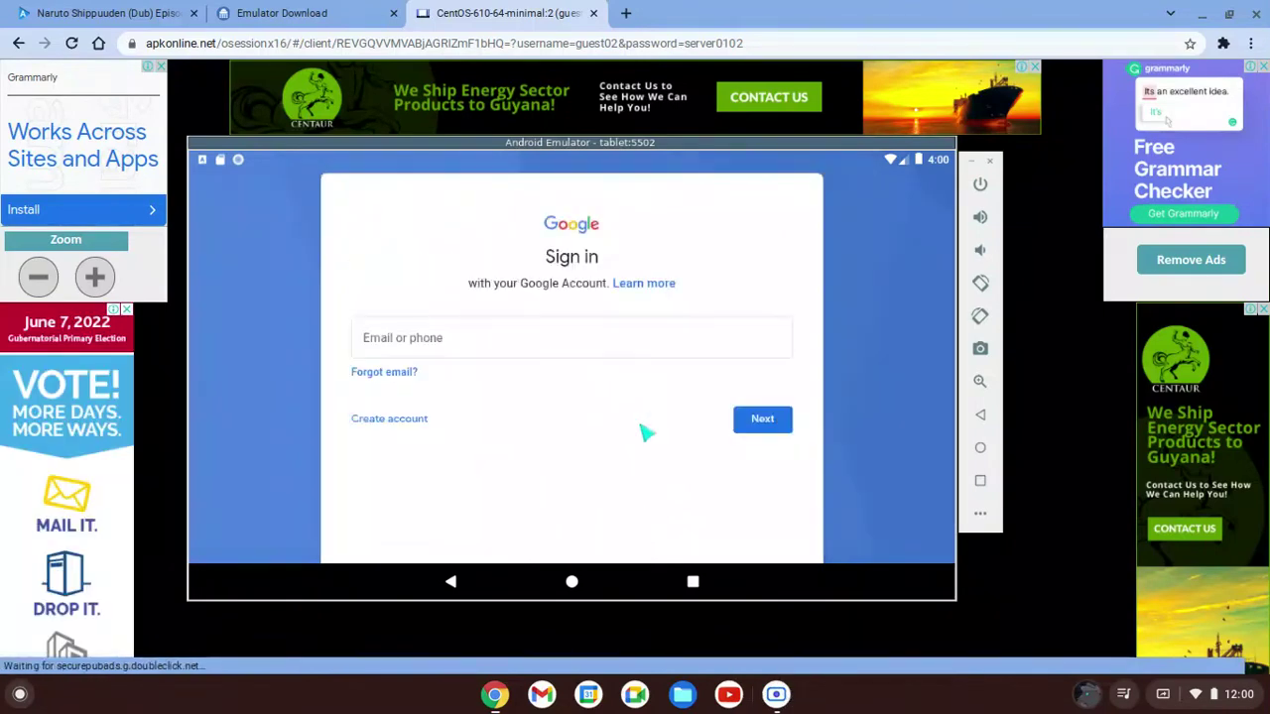
Switch to the Scre.io recorder, pause and resume the screen recording, and minimize the recorder window
{"action": "left_click", "coordinate": [777, 694]}
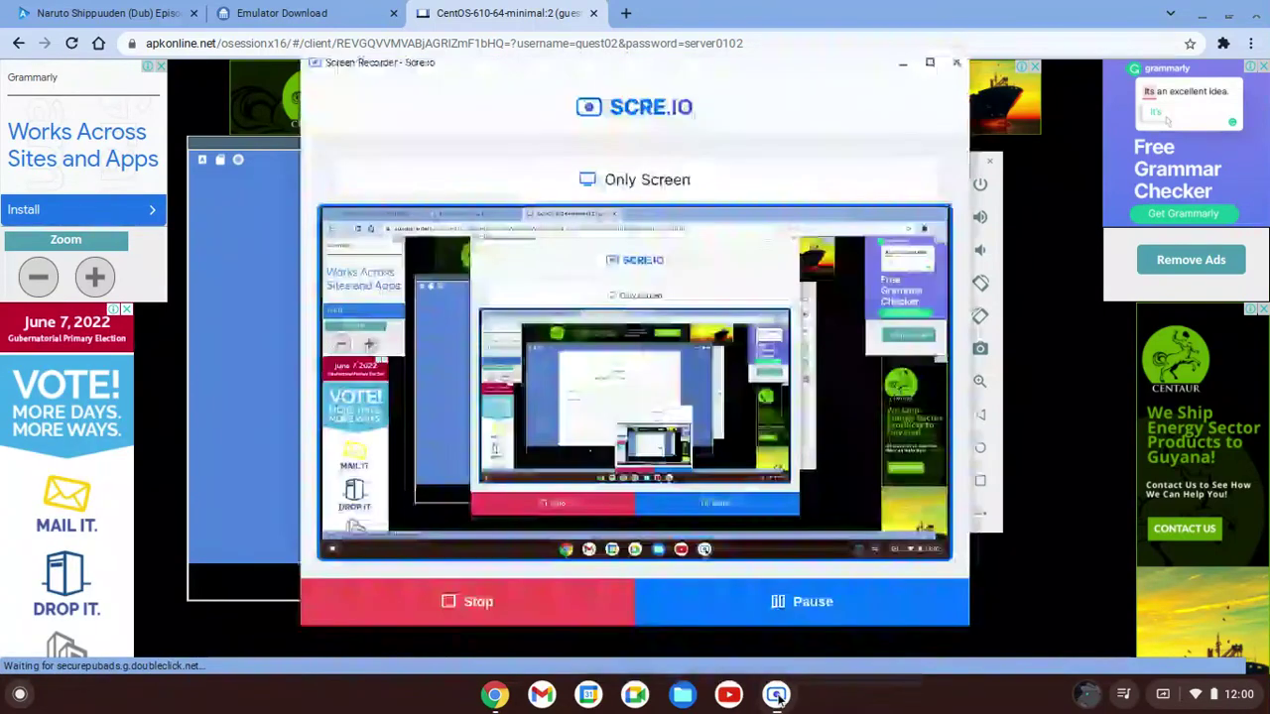
{"action": "left_click", "coordinate": [795, 610]}
{"action": "left_click", "coordinate": [746, 605]}
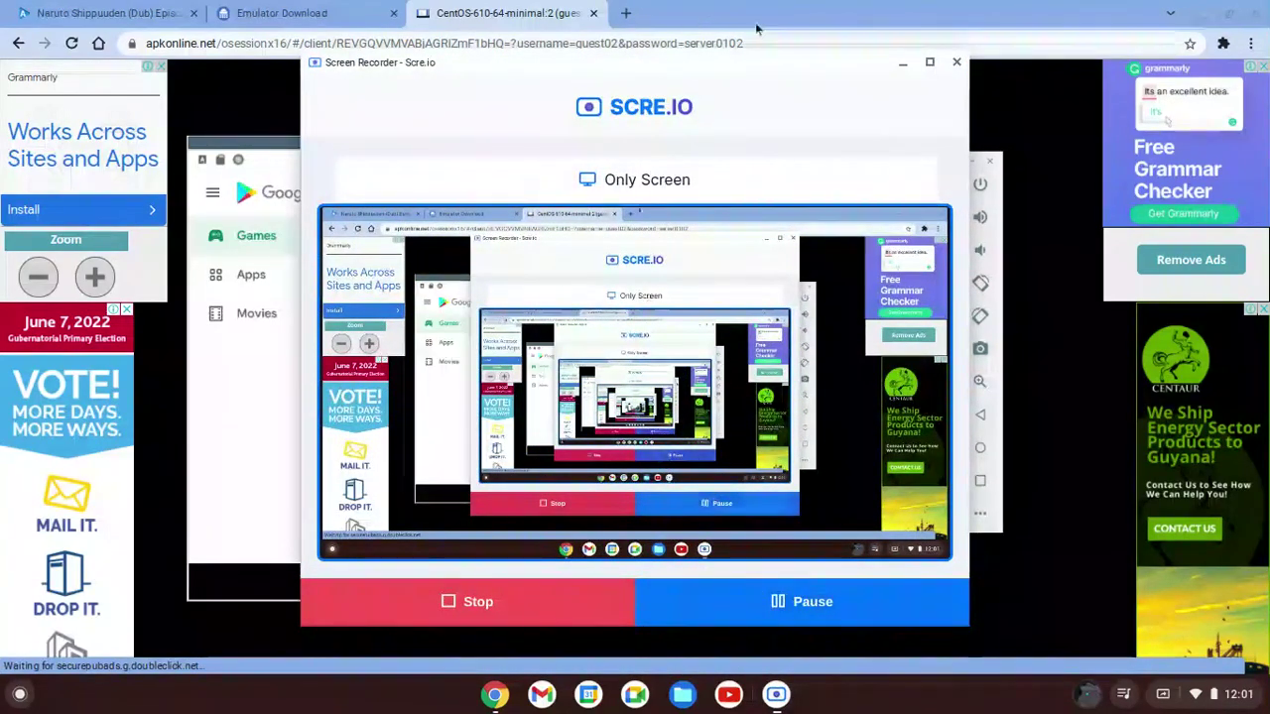
{"action": "left_click", "coordinate": [903, 62]}
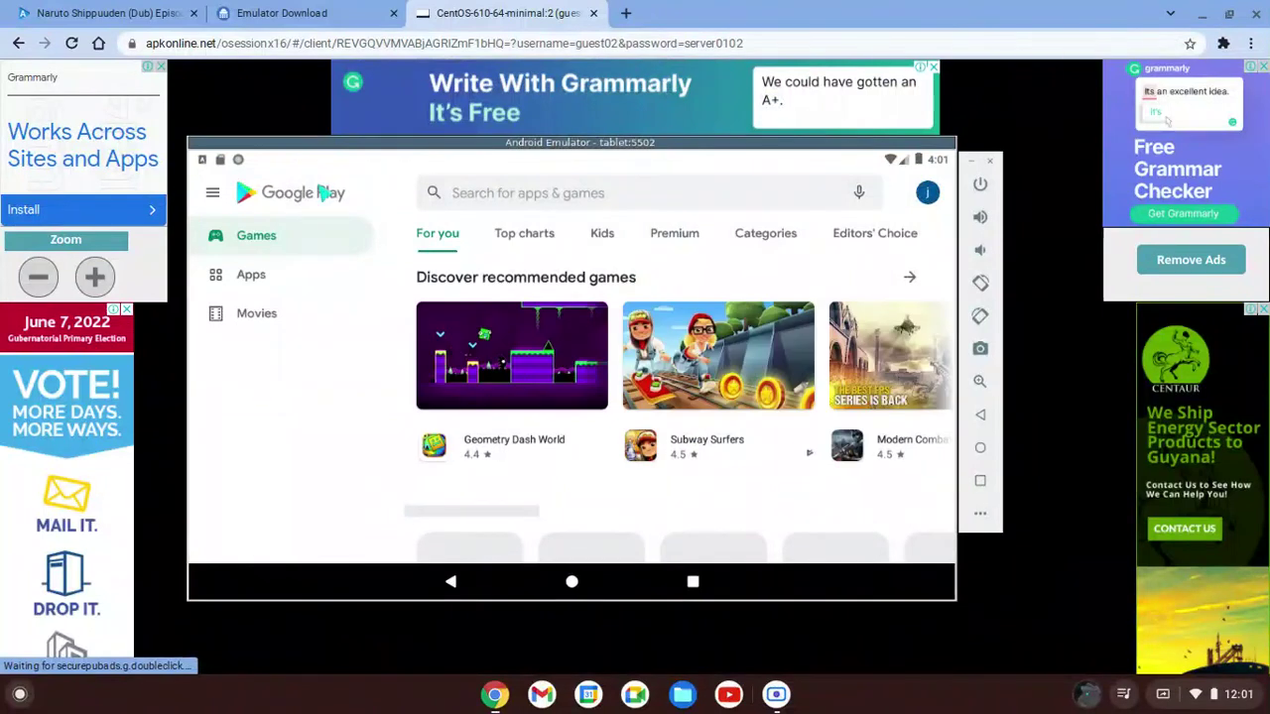
Examine the Geometry Dash World page and the recommended, suggested and offline games in Google Play
{"action": "left_click", "coordinate": [414, 342]}
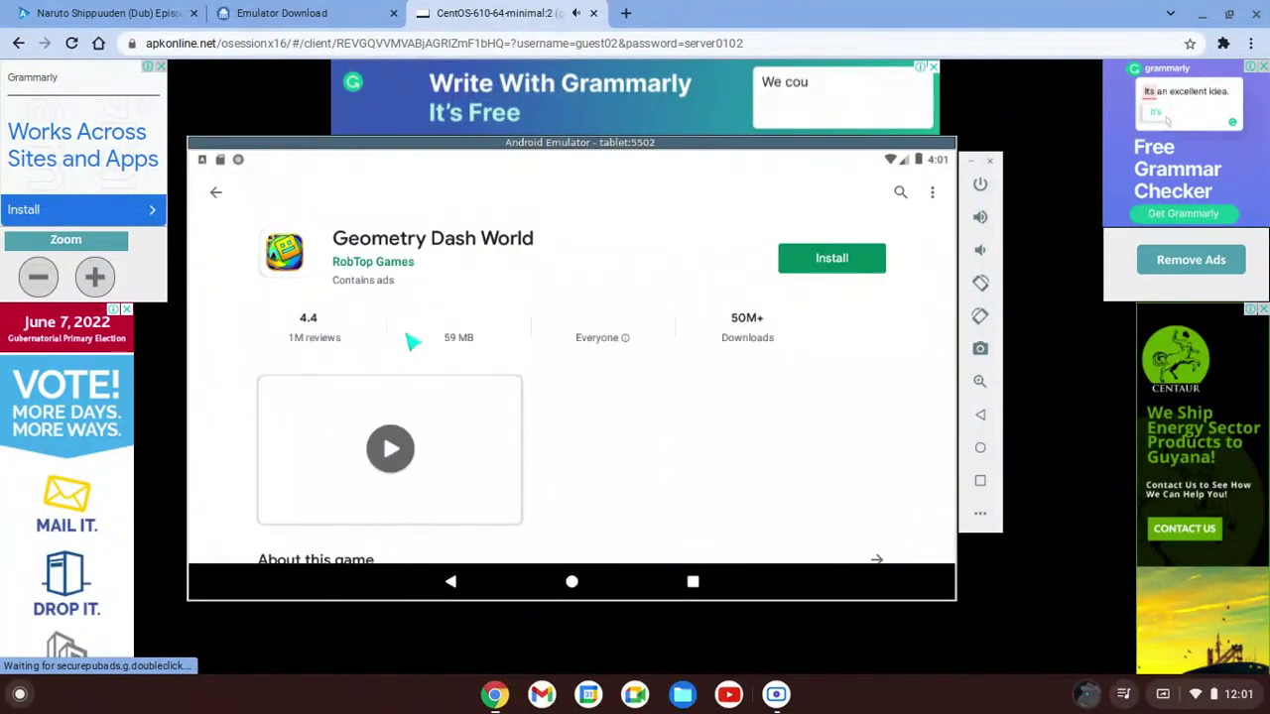
{"action": "left_click", "coordinate": [215, 194]}
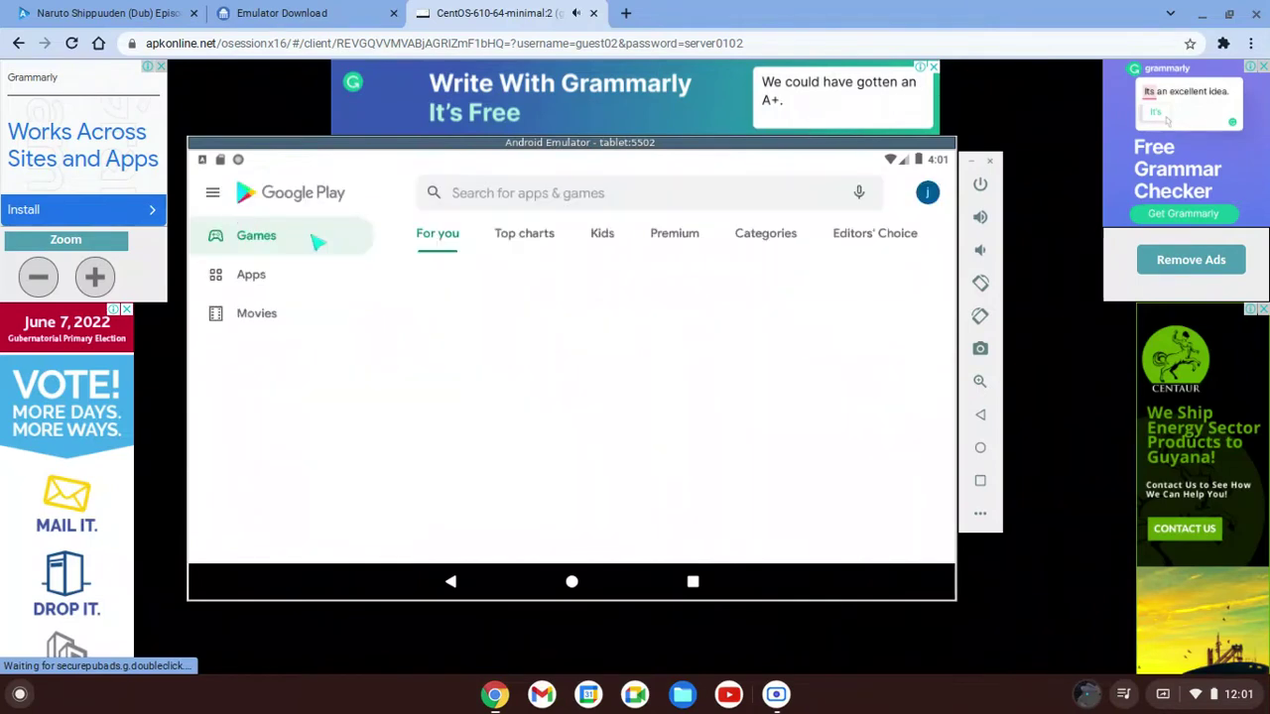
{"action": "left_click", "coordinate": [540, 194]}
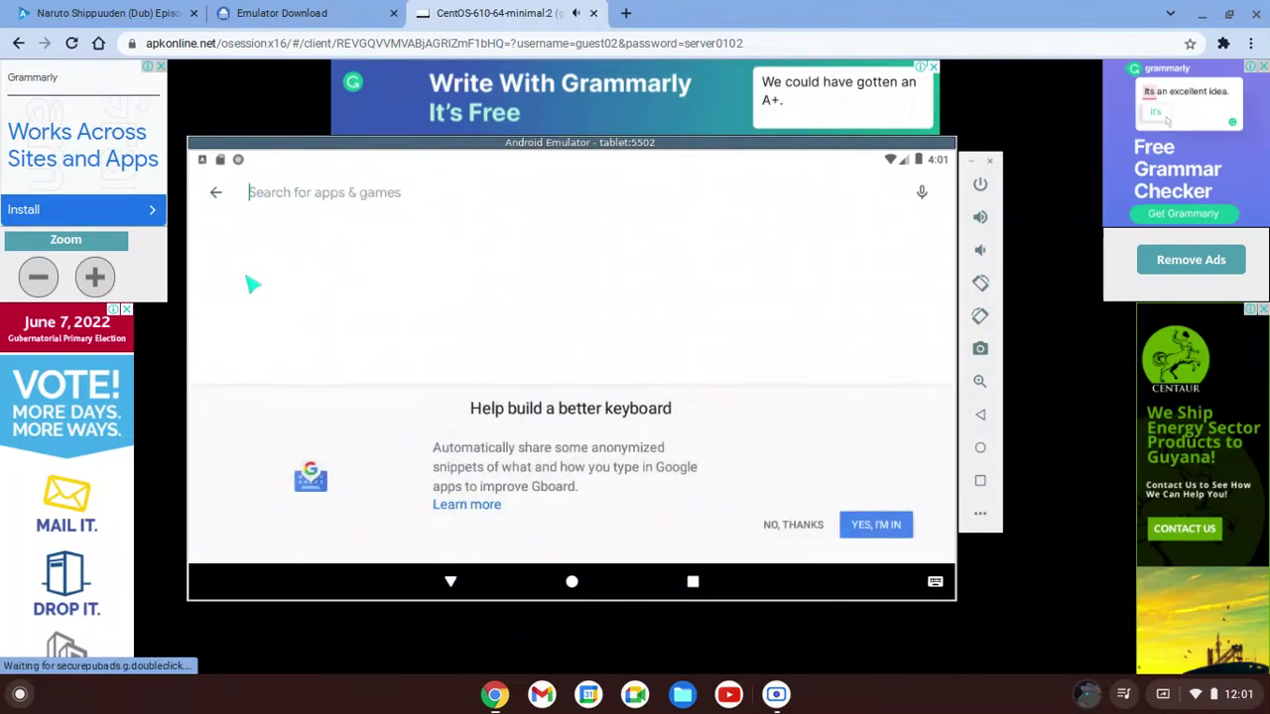
{"action": "left_click", "coordinate": [252, 285]}
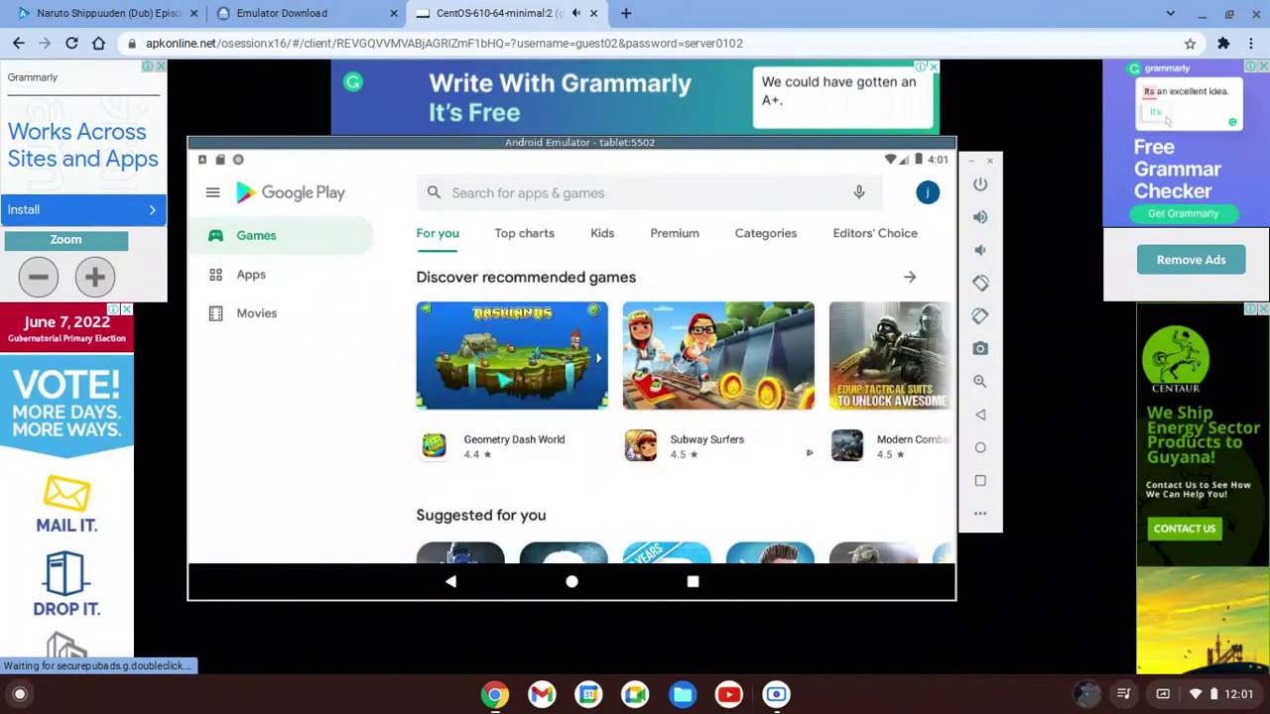
{"action": "left_click_drag", "start_coordinate": [526, 516], "coordinate": [533, 305]}
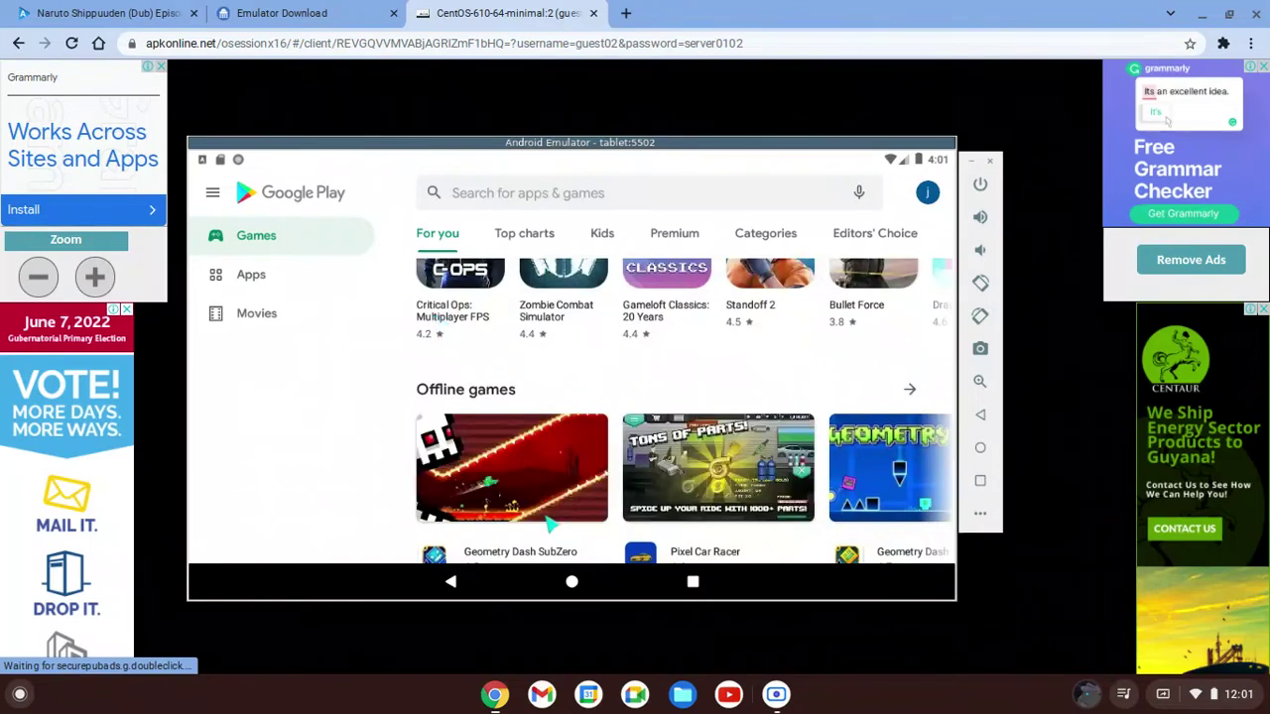
{"action": "scroll", "coordinate": [681, 281], "scroll_direction": "up", "scroll_amount": 5}
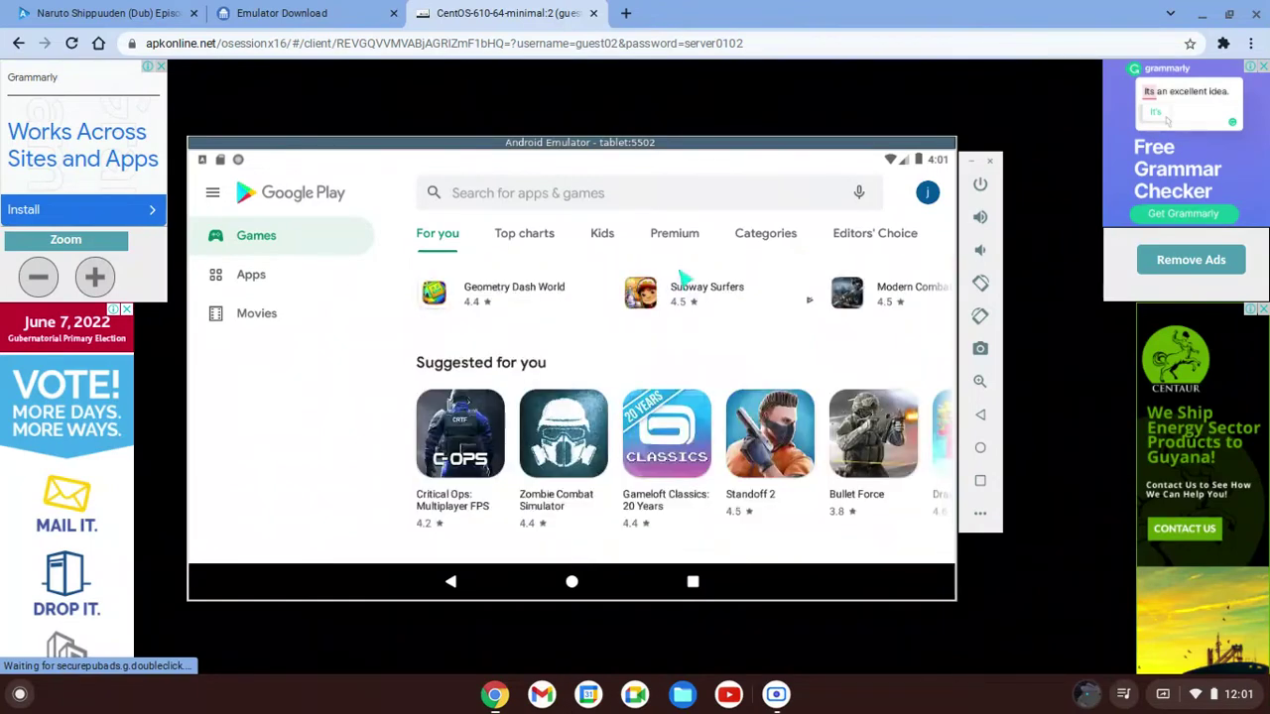
Decline sharing typing data with Gboard and search Google Play for "tiktok"
{"action": "left_click", "coordinate": [629, 203]}
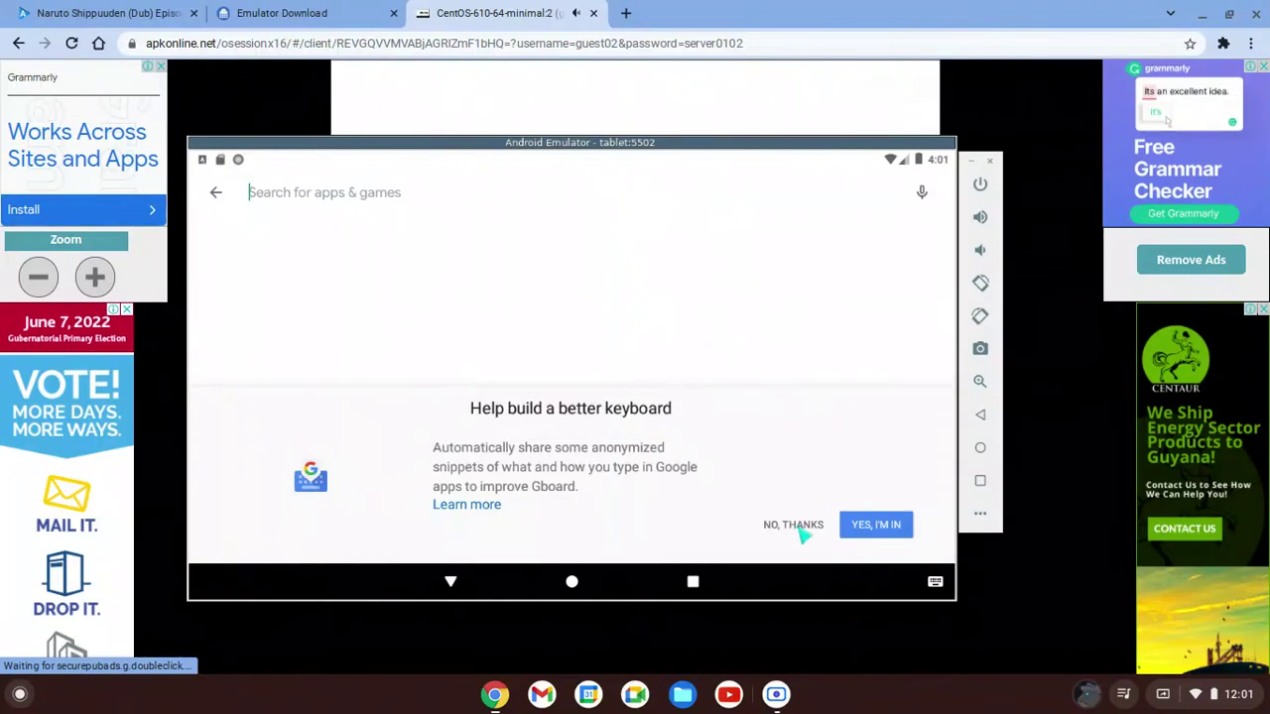
{"action": "left_click", "coordinate": [798, 527]}
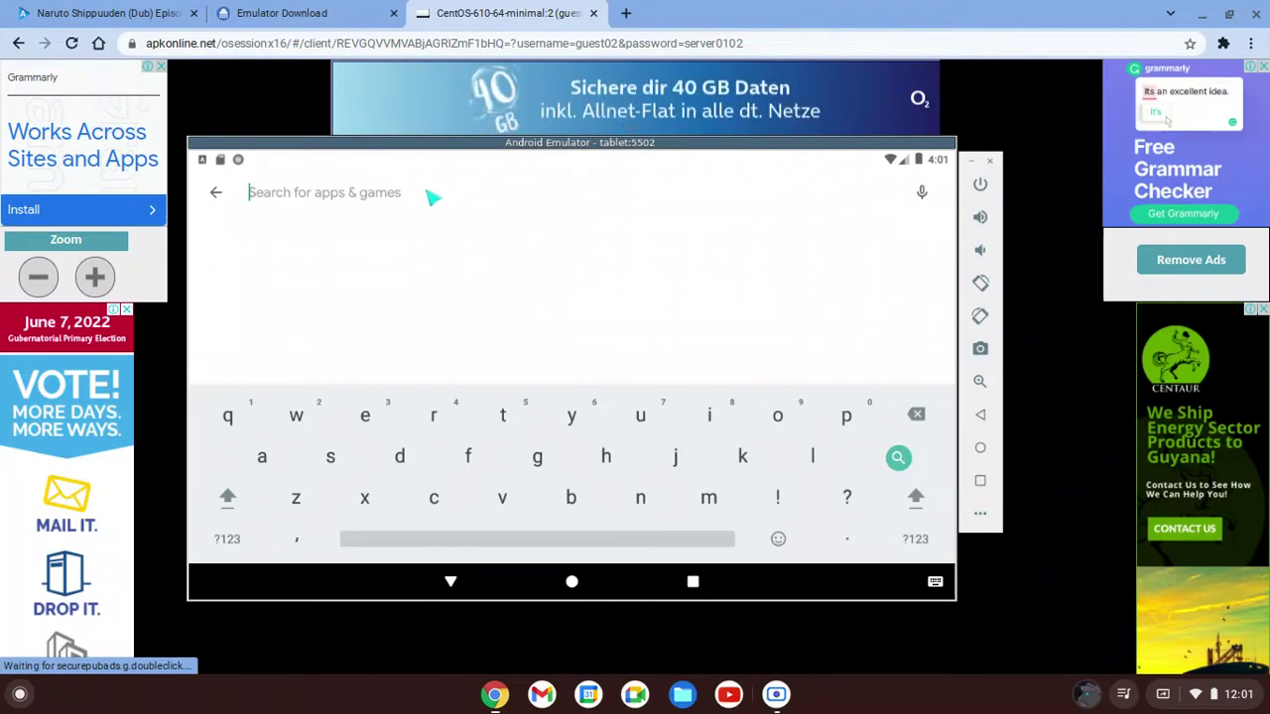
{"action": "type", "text": "r"}
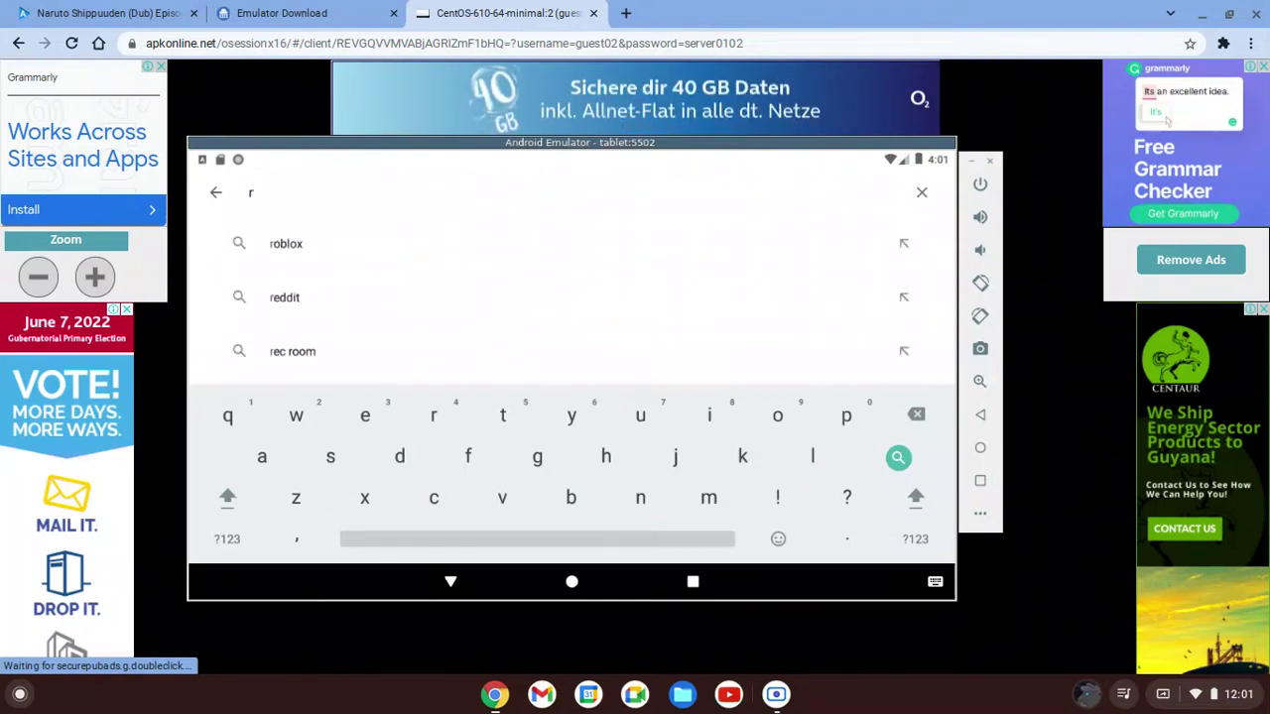
{"action": "key", "text": "BackSpace"}
{"action": "type", "text": "tiktok"}
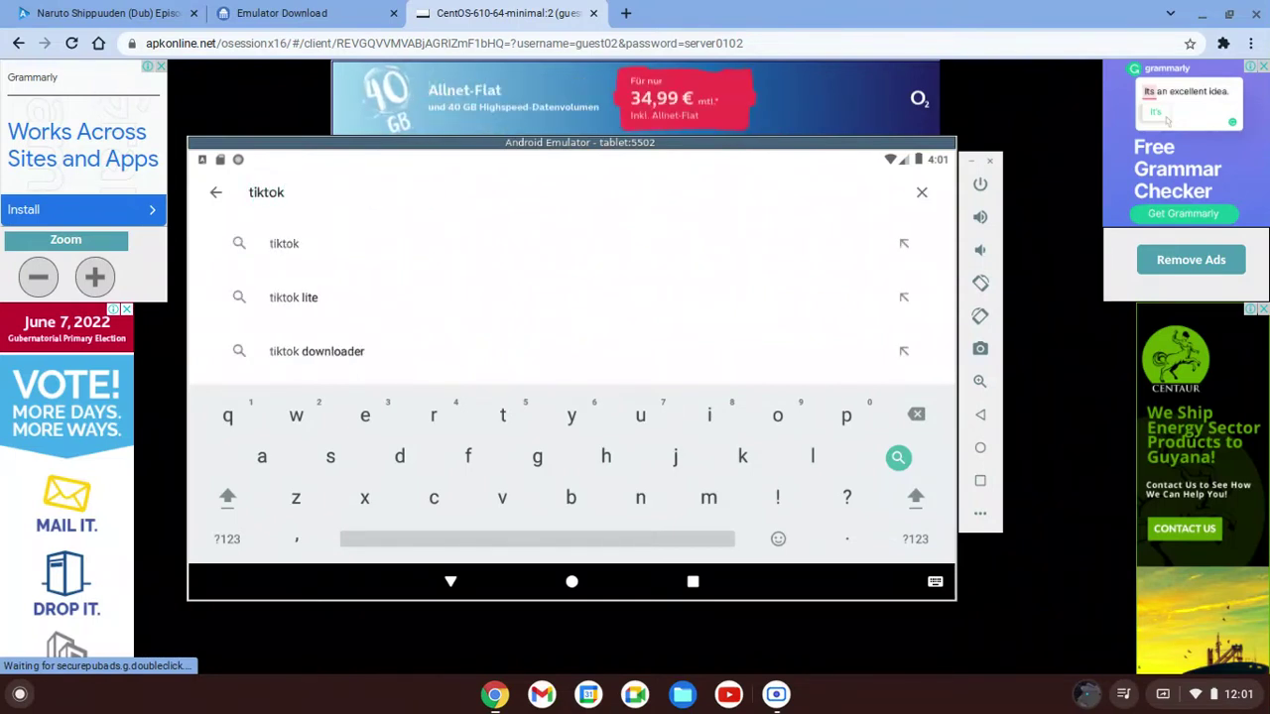
{"action": "key", "text": "Return"}
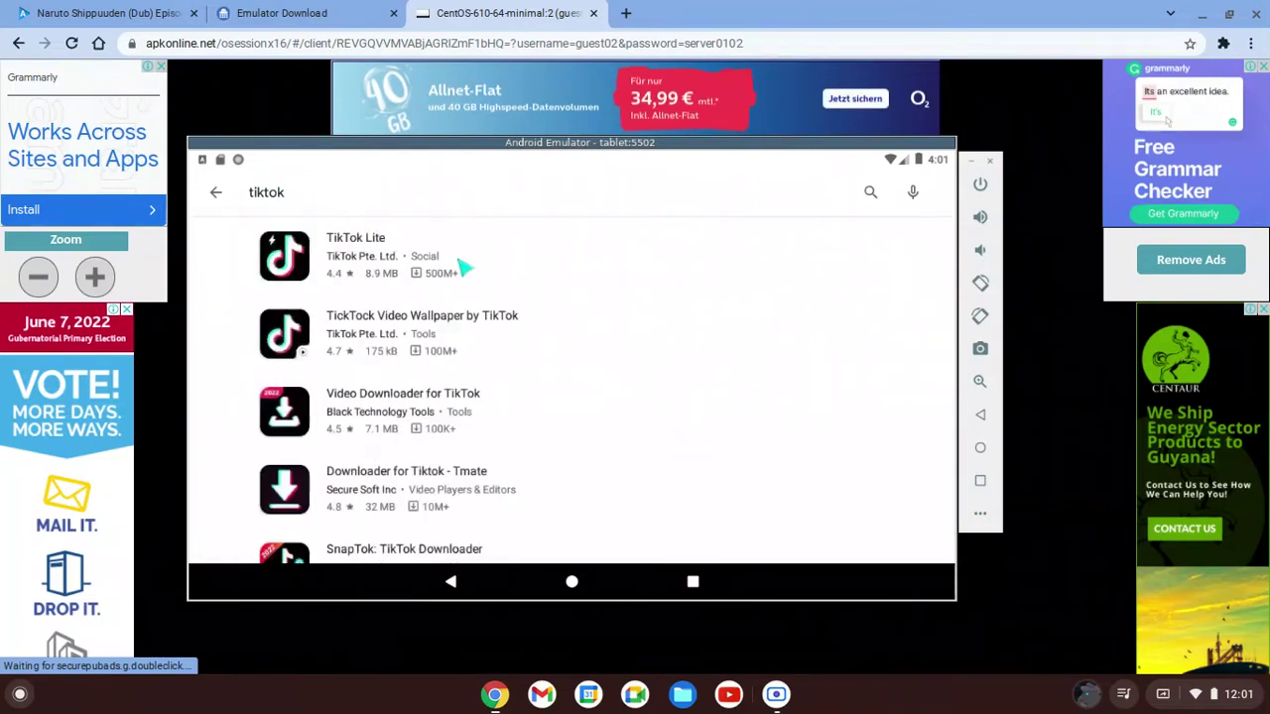
Install TikTok Lite from the search results and view its "You might also like" suggestions
{"action": "left_click", "coordinate": [388, 271]}
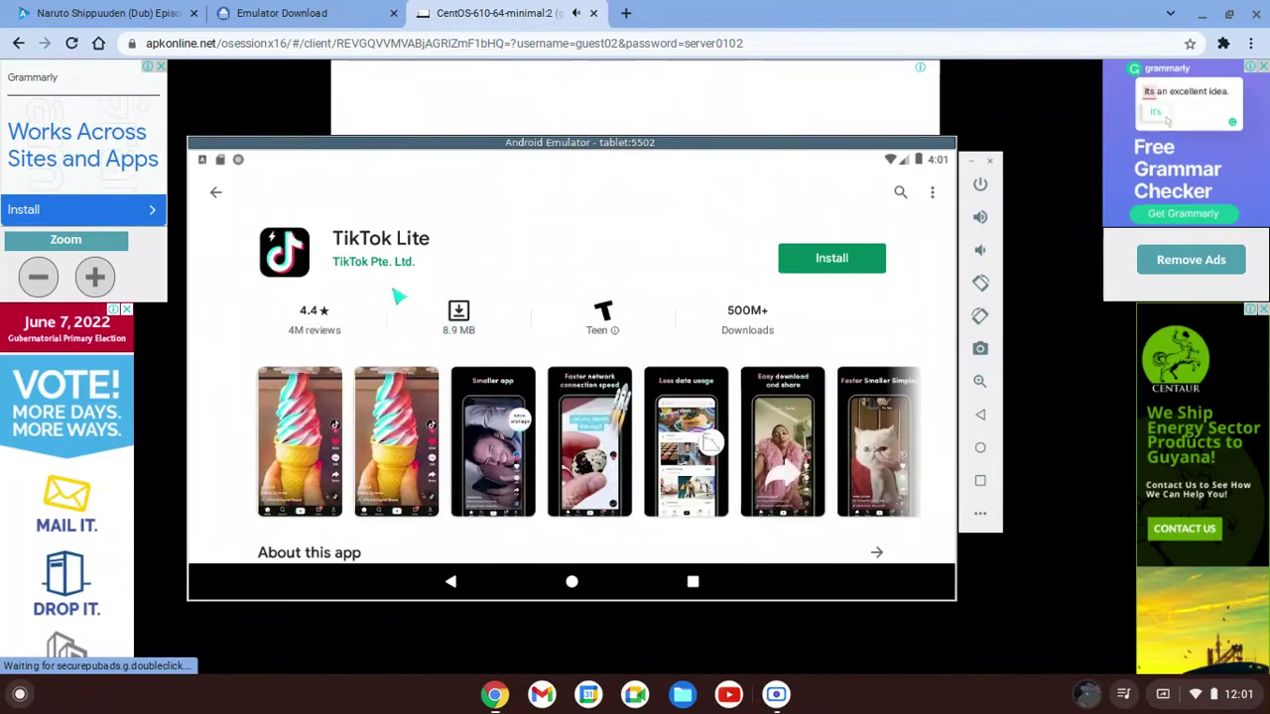
{"action": "left_click", "coordinate": [824, 264]}
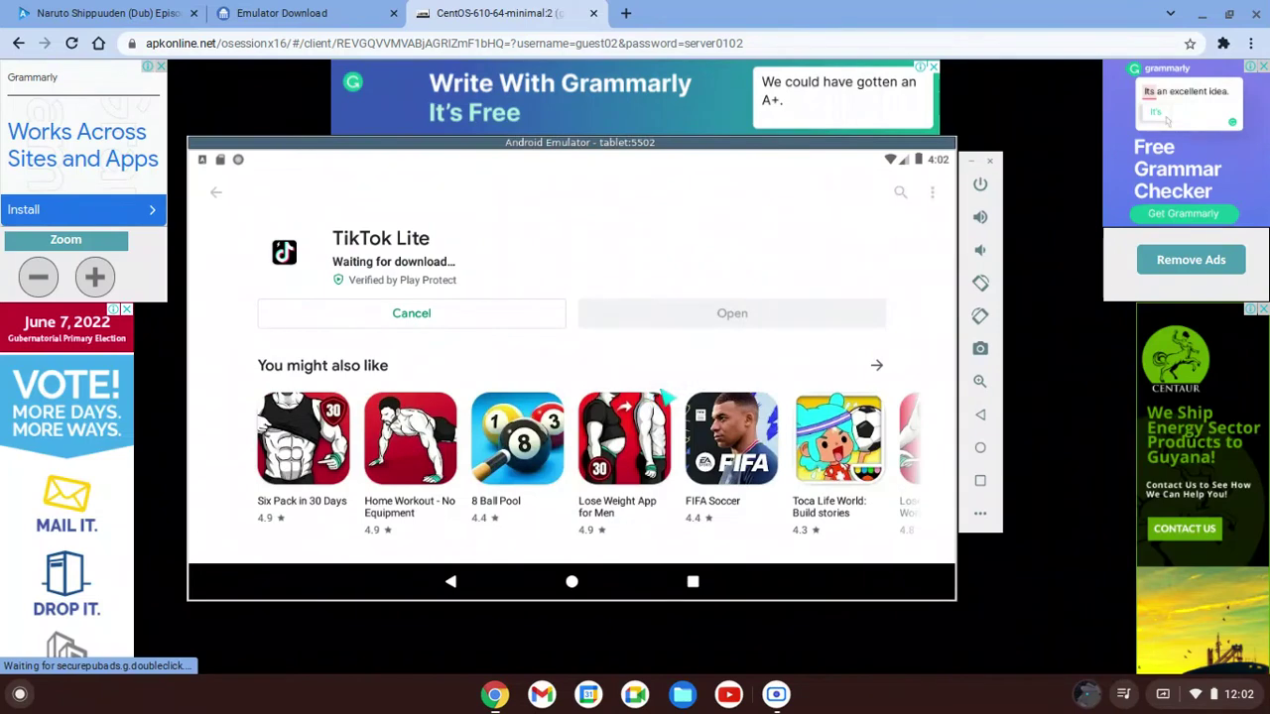
{"action": "left_click", "coordinate": [323, 365]}
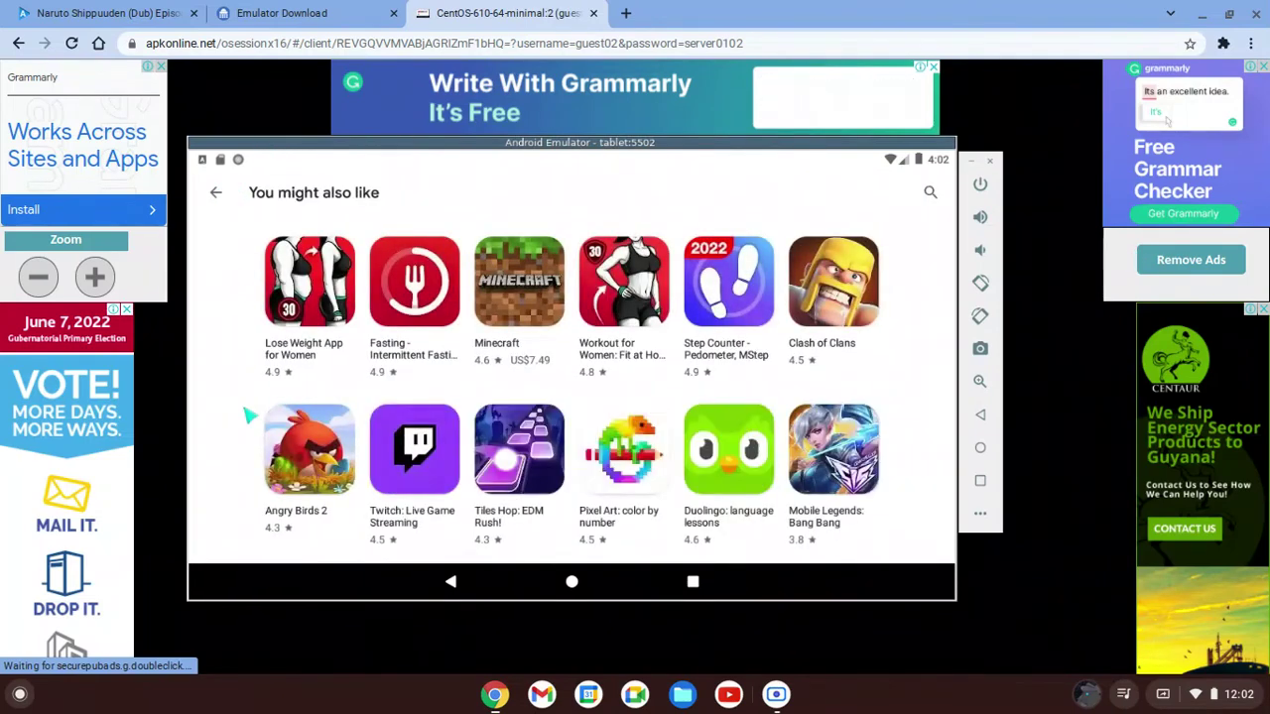
{"action": "left_click", "coordinate": [217, 193]}
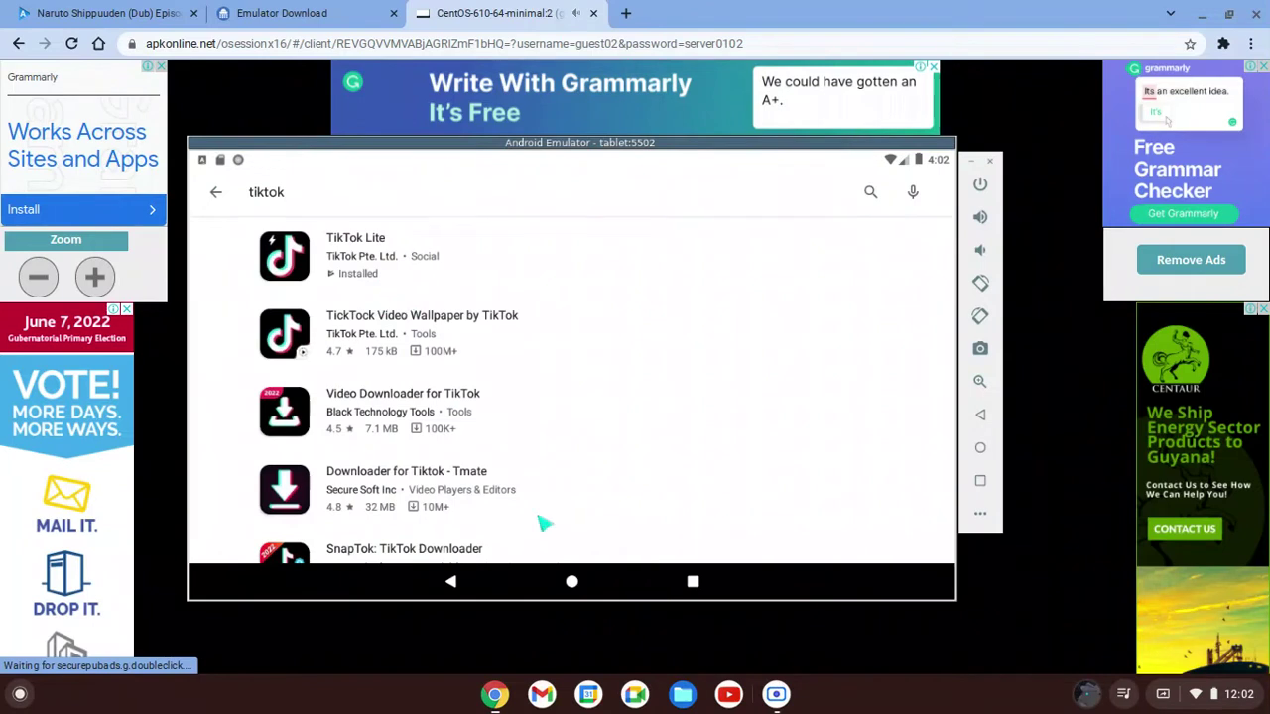
Go to the emulator's home screen and try to run TikTok Lite, closing the app from its error dialog
{"action": "left_click", "coordinate": [572, 586]}
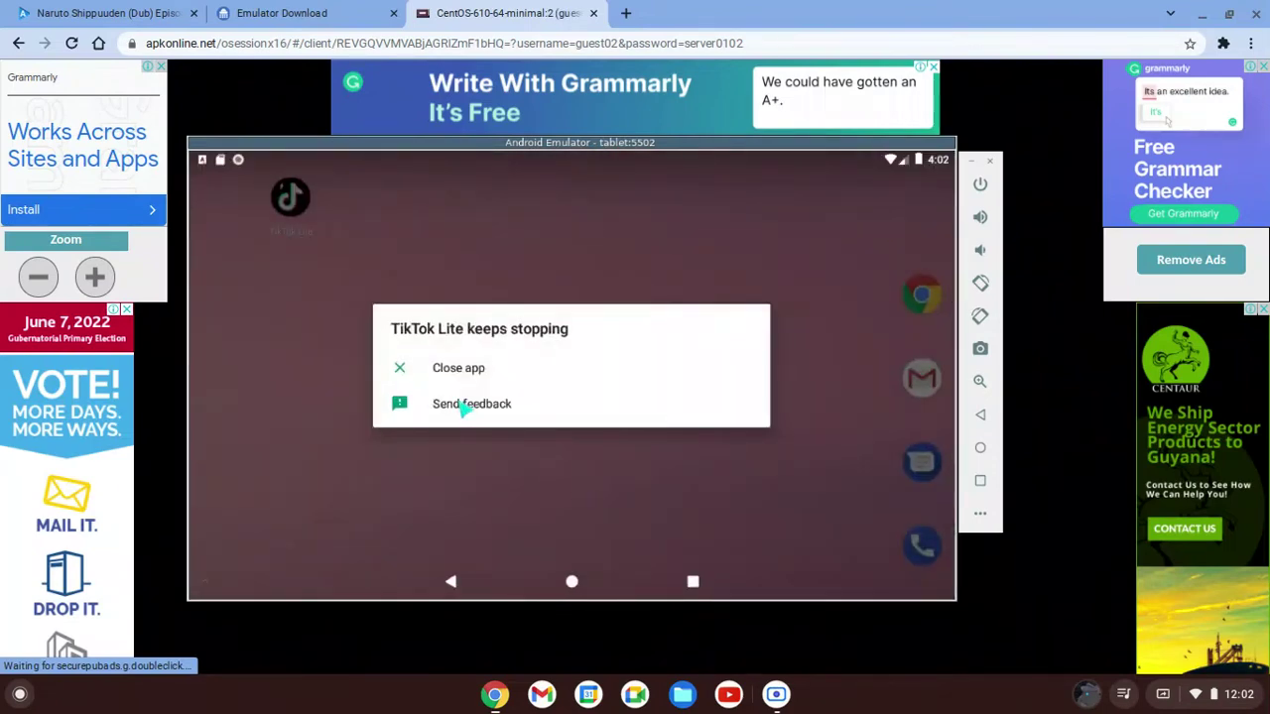
{"action": "left_click", "coordinate": [506, 372]}
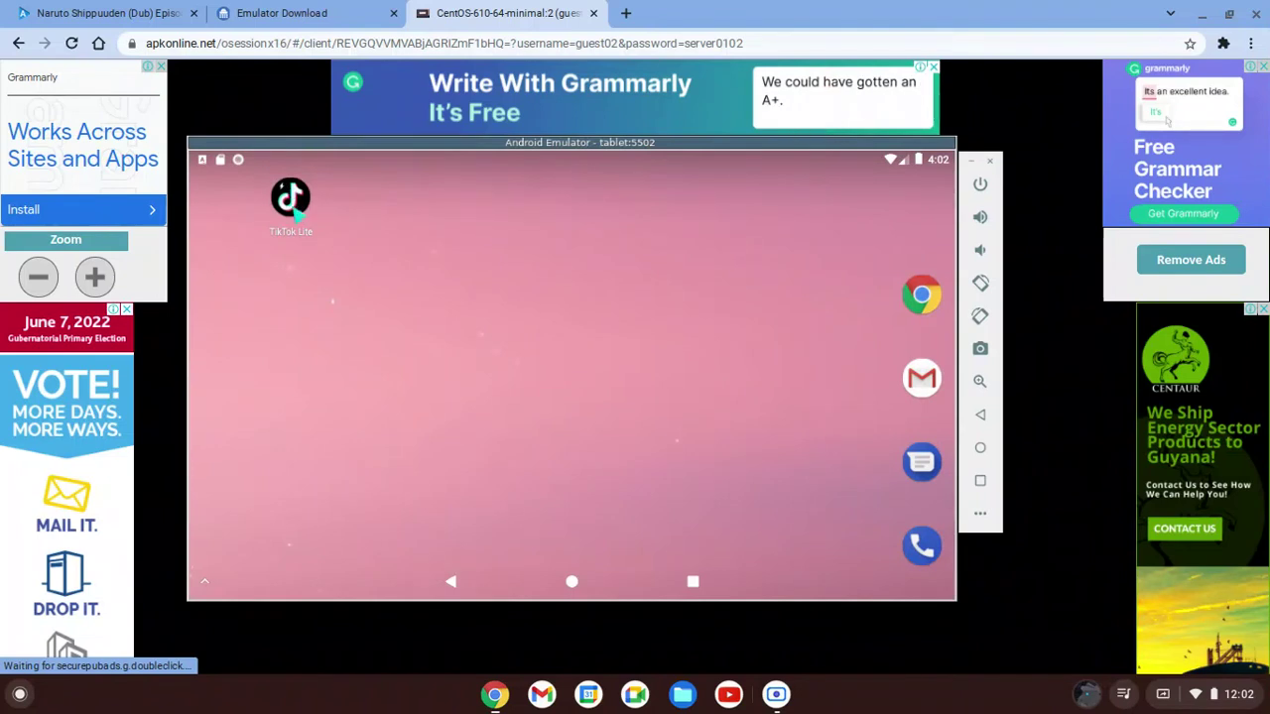
{"action": "left_click", "coordinate": [296, 212]}
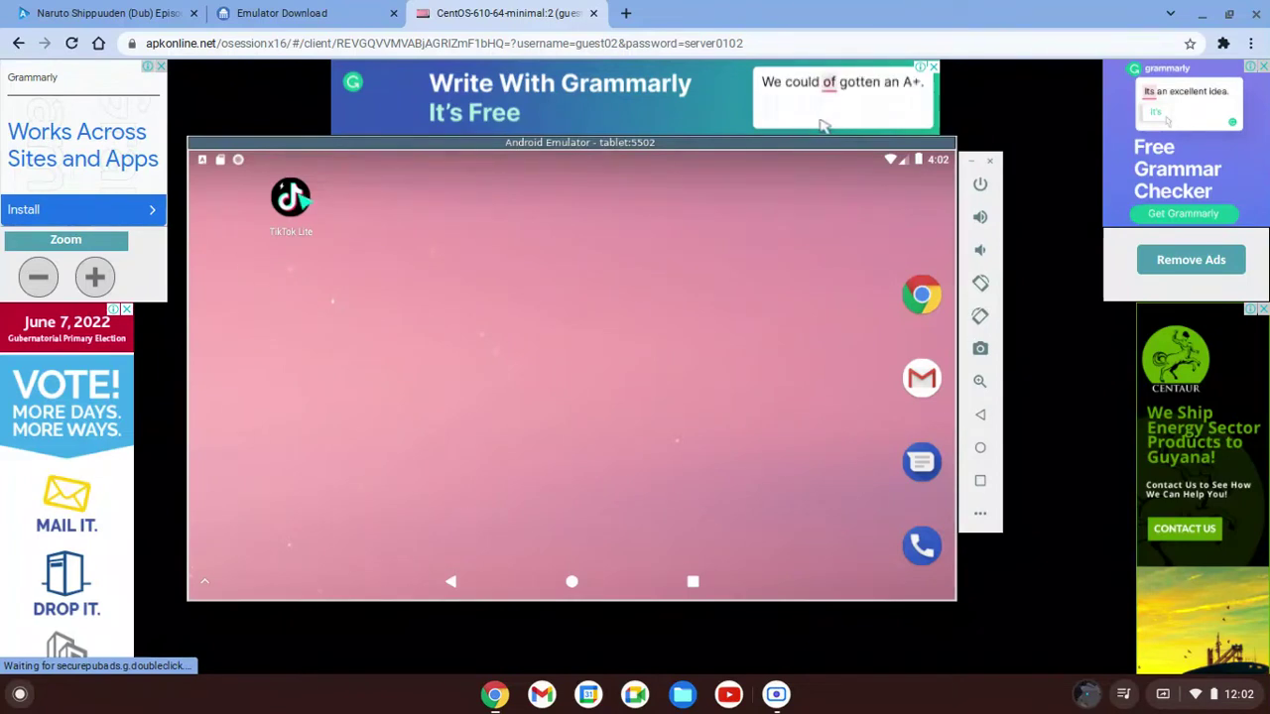
Uninstall TikTok Lite from the home screen, confirming the removal, and reopen the Play Store
{"action": "left_click_drag", "start_coordinate": [304, 204], "coordinate": [238, 274]}
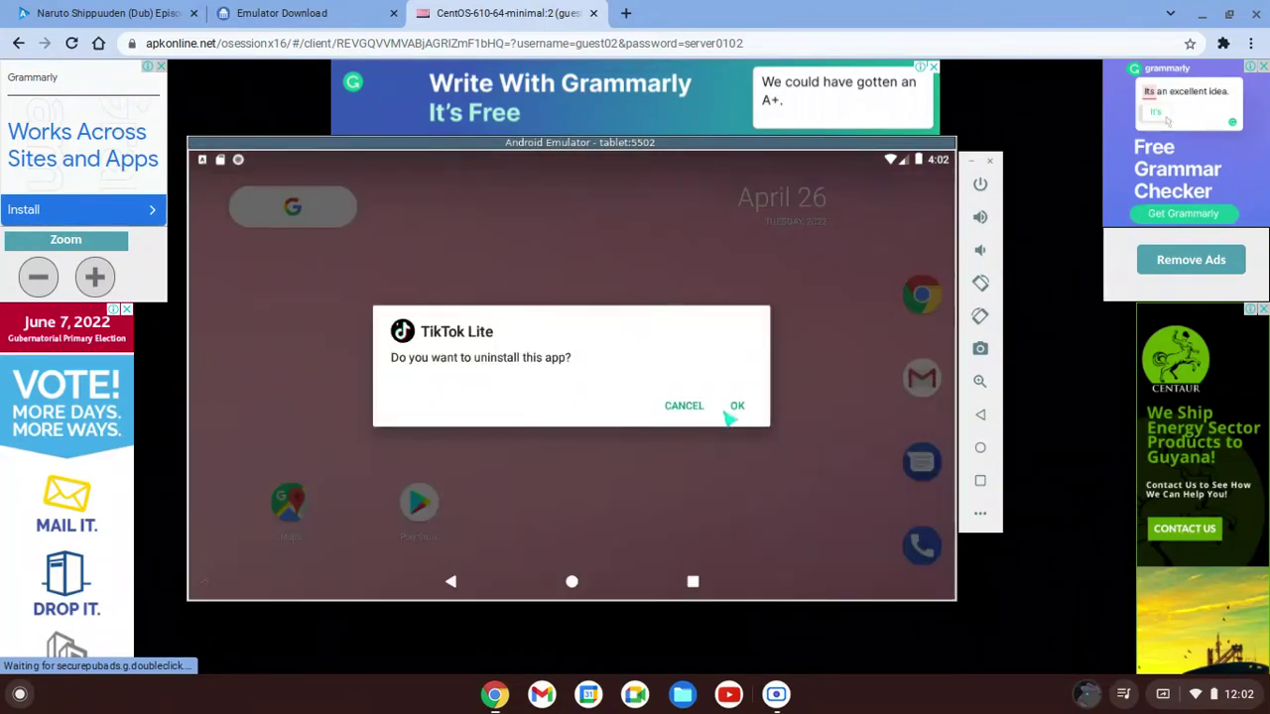
{"action": "left_click", "coordinate": [739, 407]}
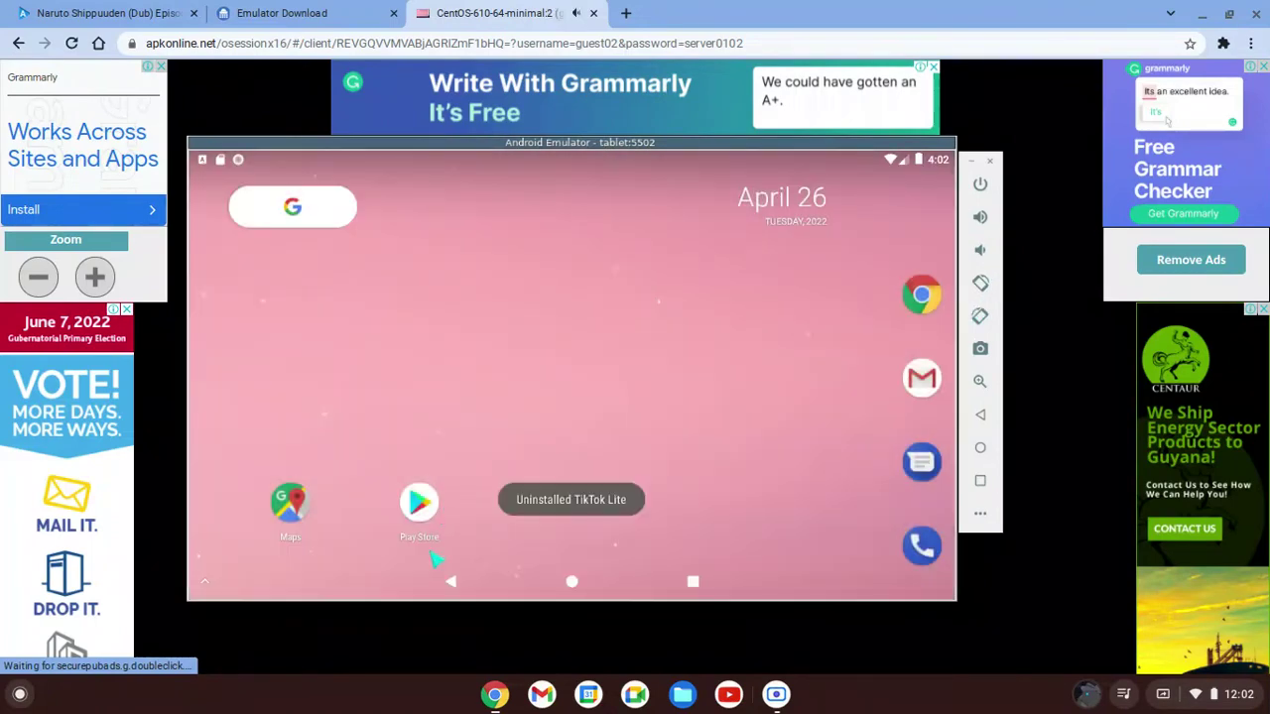
{"action": "left_click", "coordinate": [426, 552]}
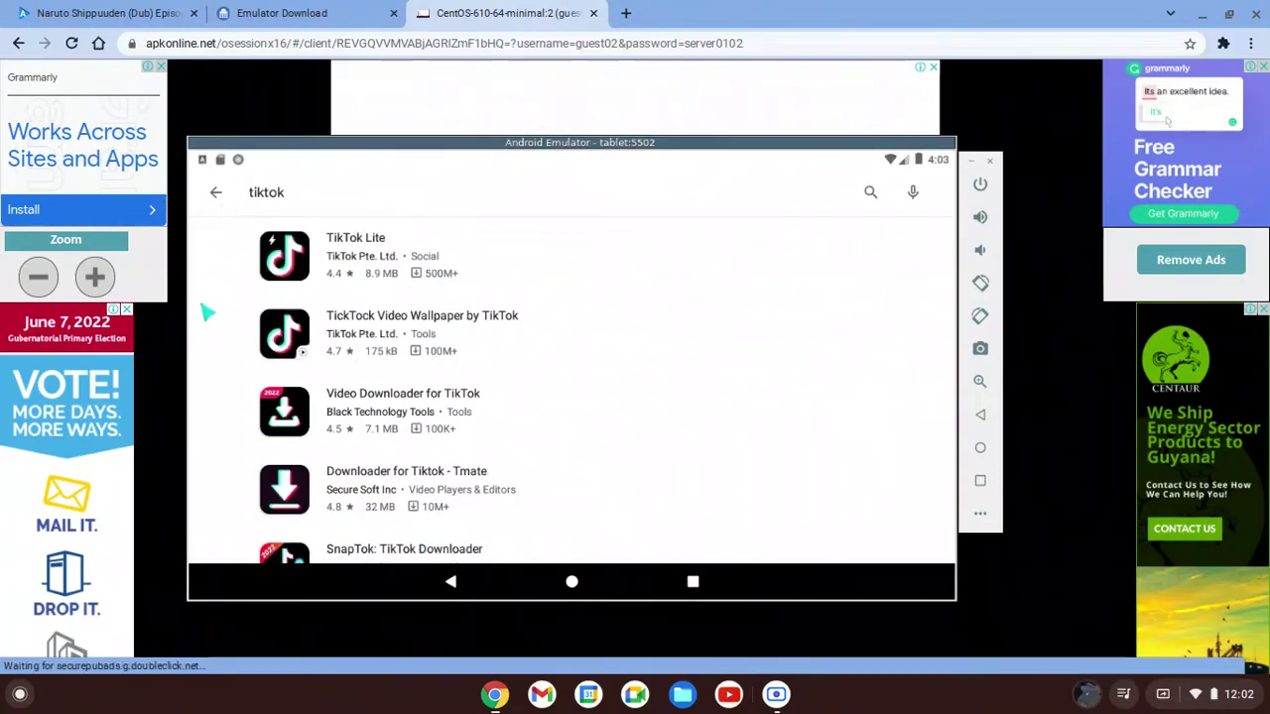
Leave the "tiktok" search results and return to Google Play's recommended games page
{"action": "key", "text": "Escape"}
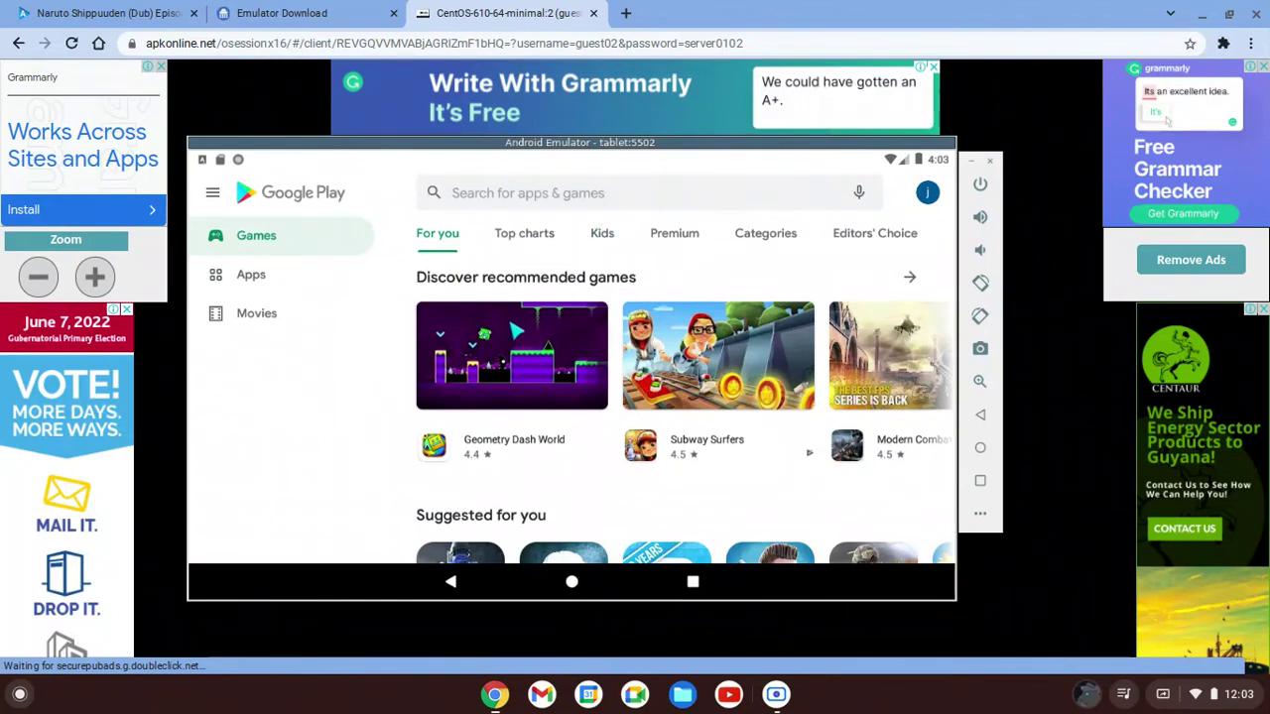
{"action": "left_click", "coordinate": [595, 193]}
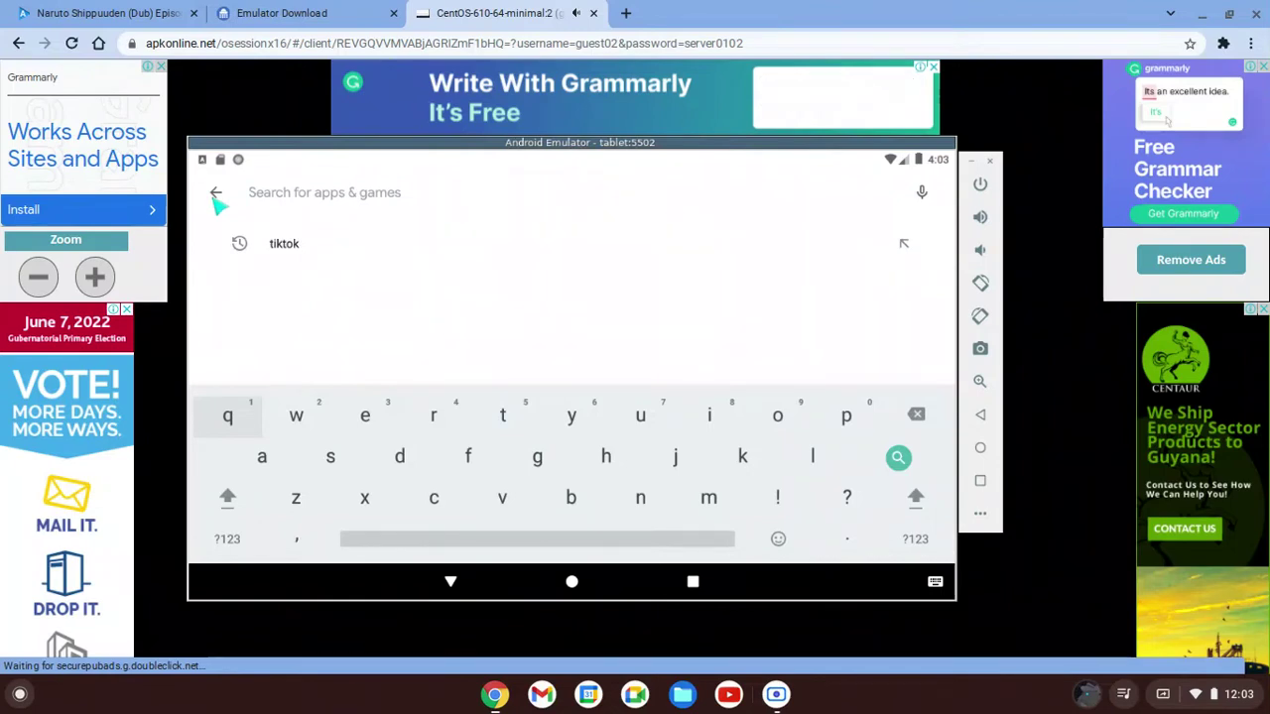
{"action": "left_click", "coordinate": [215, 195]}
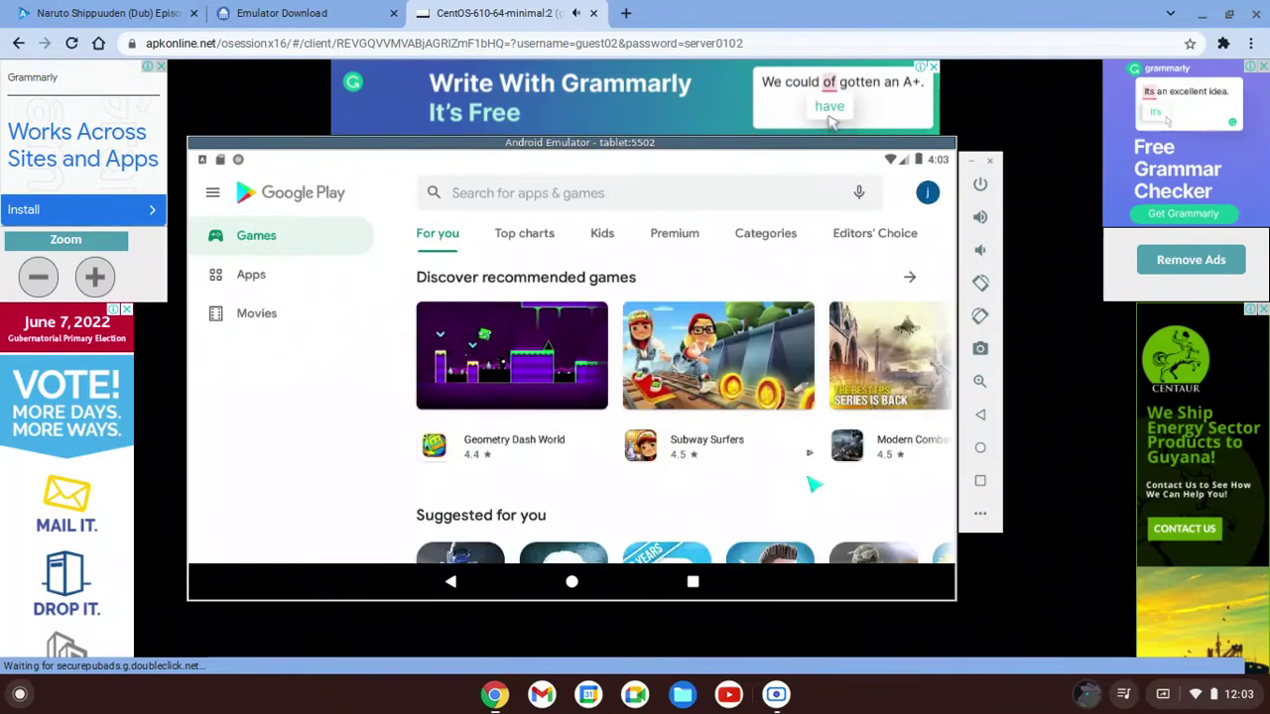
Open Subway Surfers from the recommended games, try to update it, and look through its store details
{"action": "left_click", "coordinate": [725, 384]}
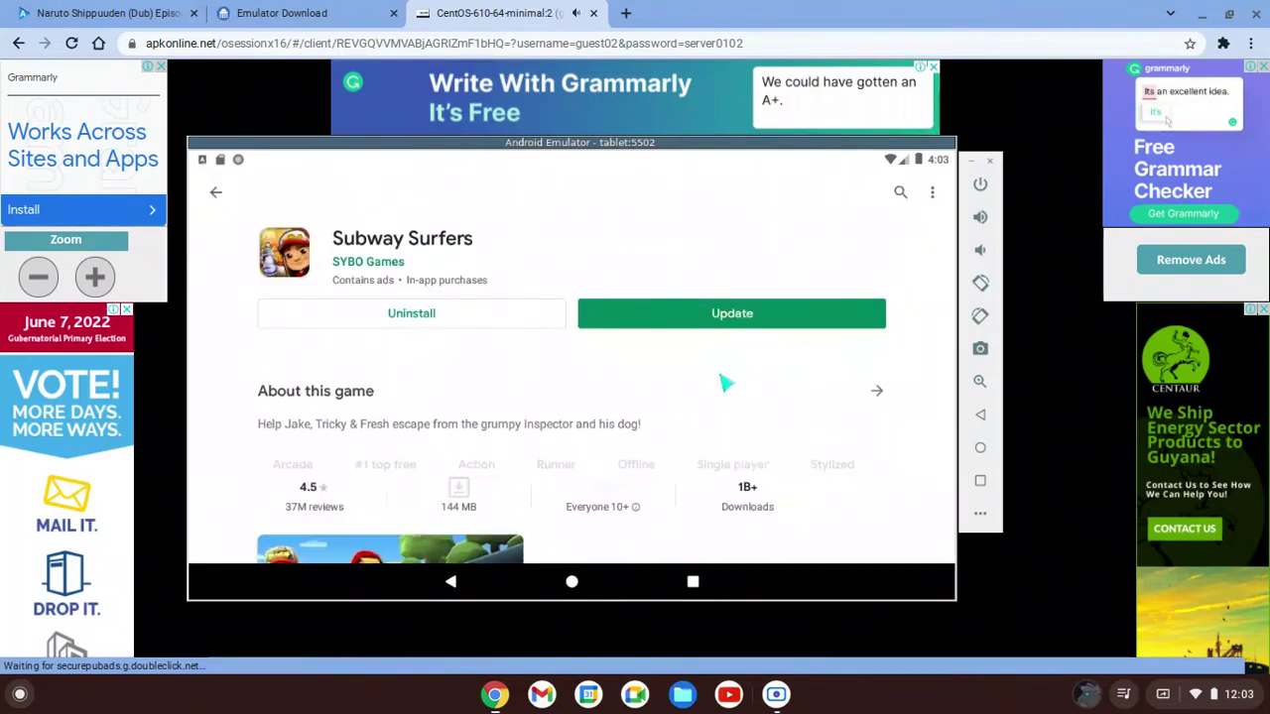
{"action": "left_click", "coordinate": [701, 315]}
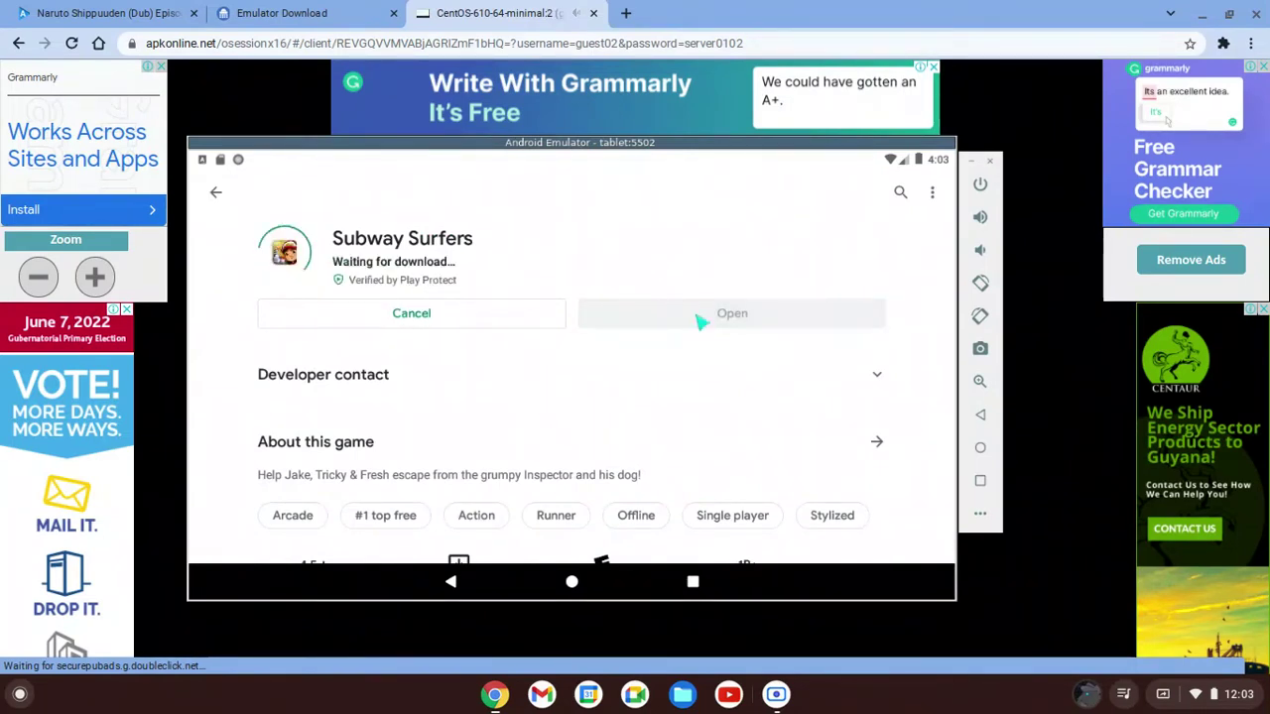
{"action": "scroll", "coordinate": [201, 358], "scroll_direction": "down", "scroll_amount": 2}
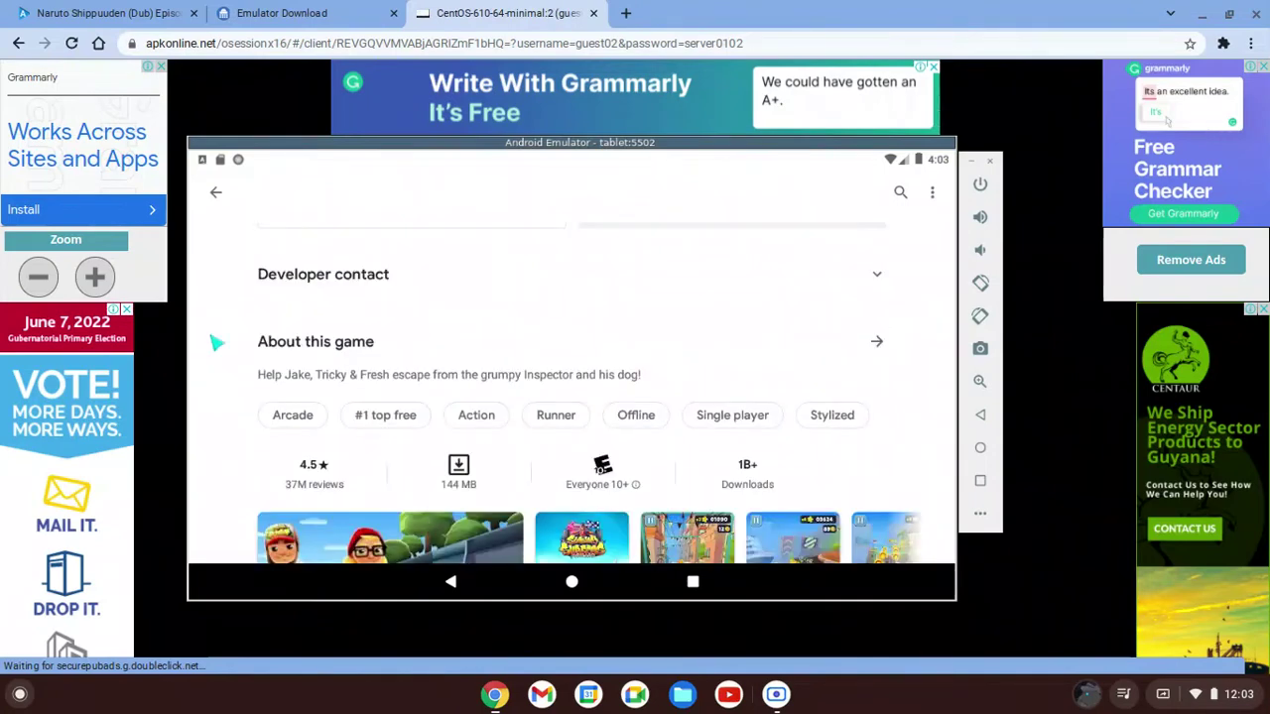
{"action": "scroll", "coordinate": [220, 346], "scroll_direction": "down", "scroll_amount": 3}
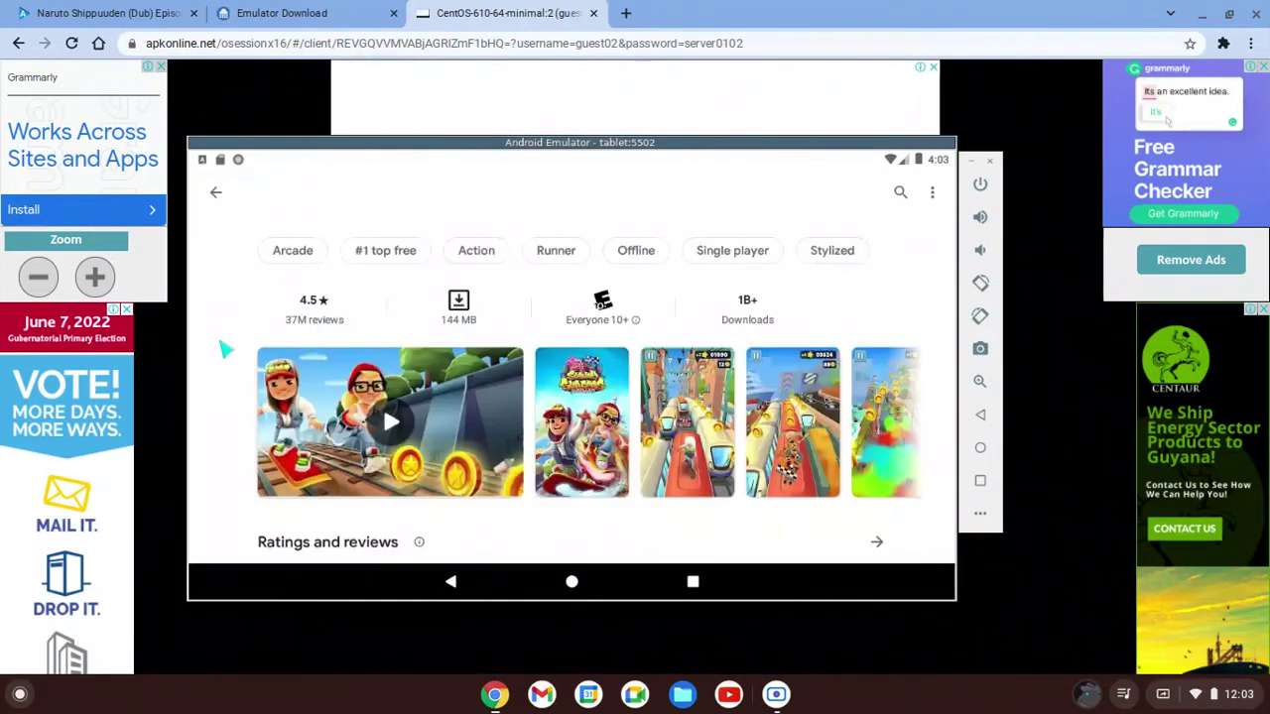
{"action": "scroll", "coordinate": [223, 345], "scroll_direction": "up", "scroll_amount": 5}
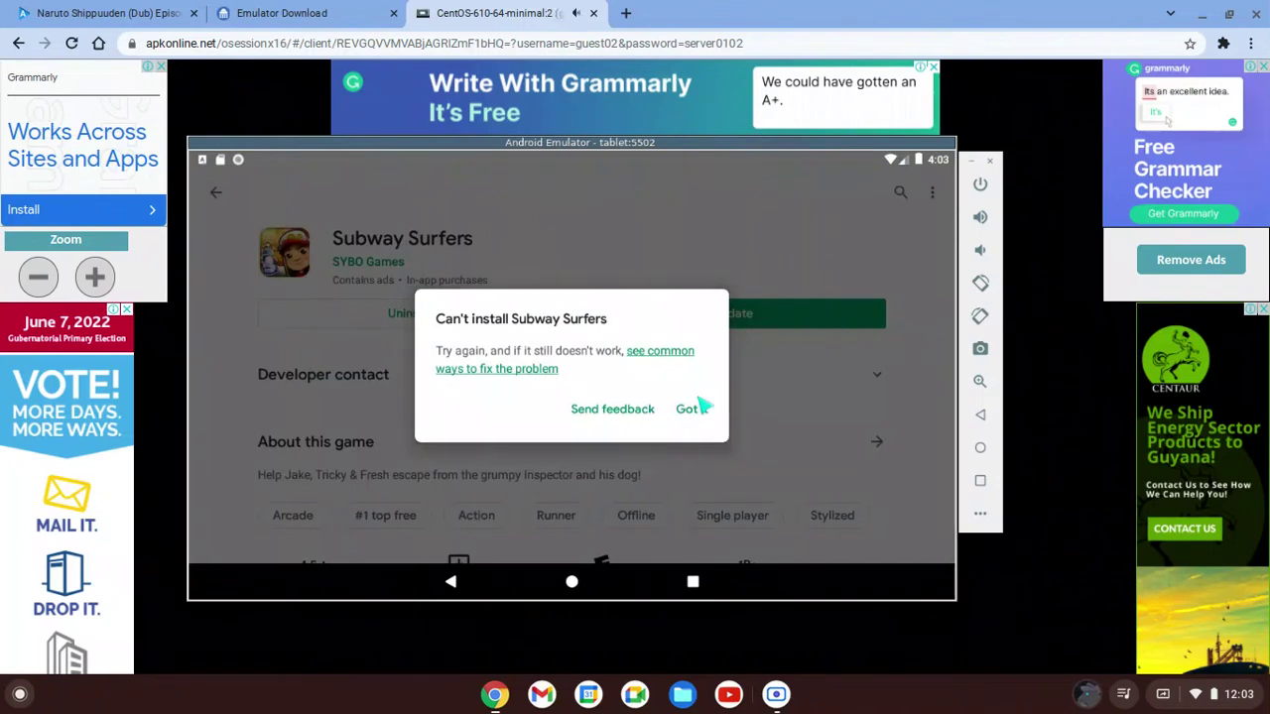
Return to the emulator's home screen, launch Subway Surf from the list of all apps, and rotate the device to portrait
{"action": "left_click", "coordinate": [572, 583]}
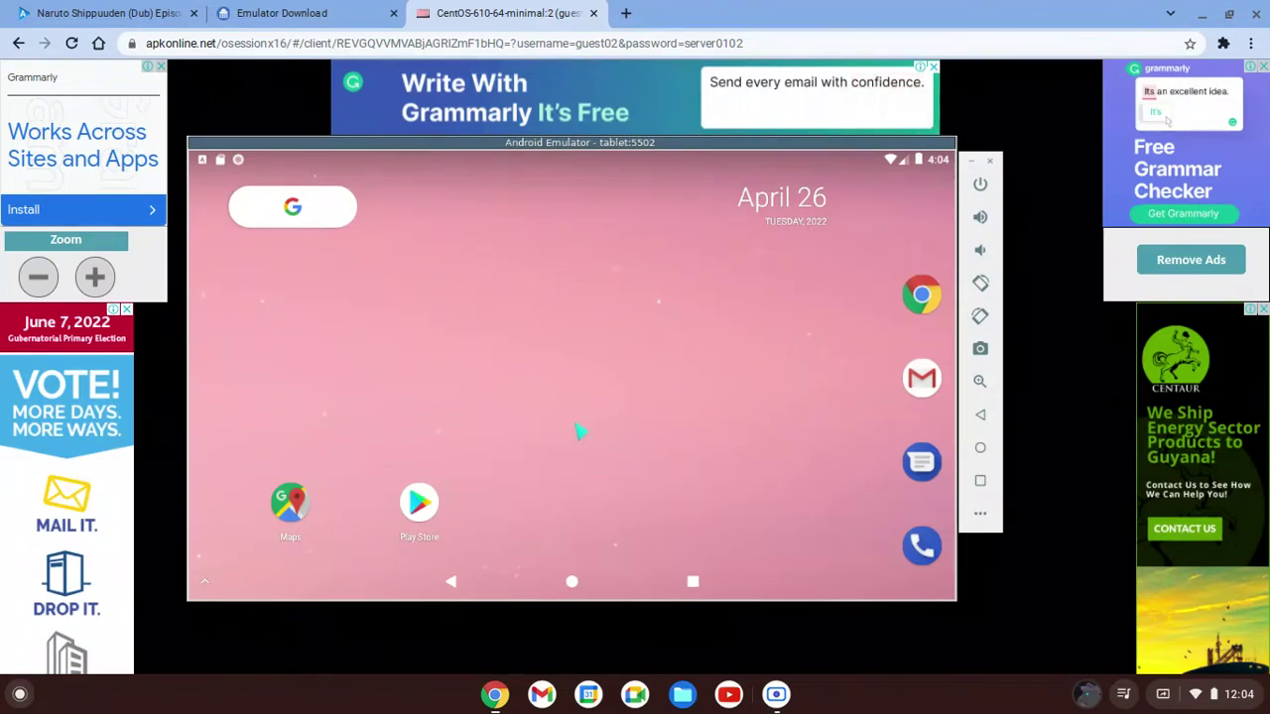
{"action": "left_click_drag", "start_coordinate": [649, 476], "coordinate": [652, 411]}
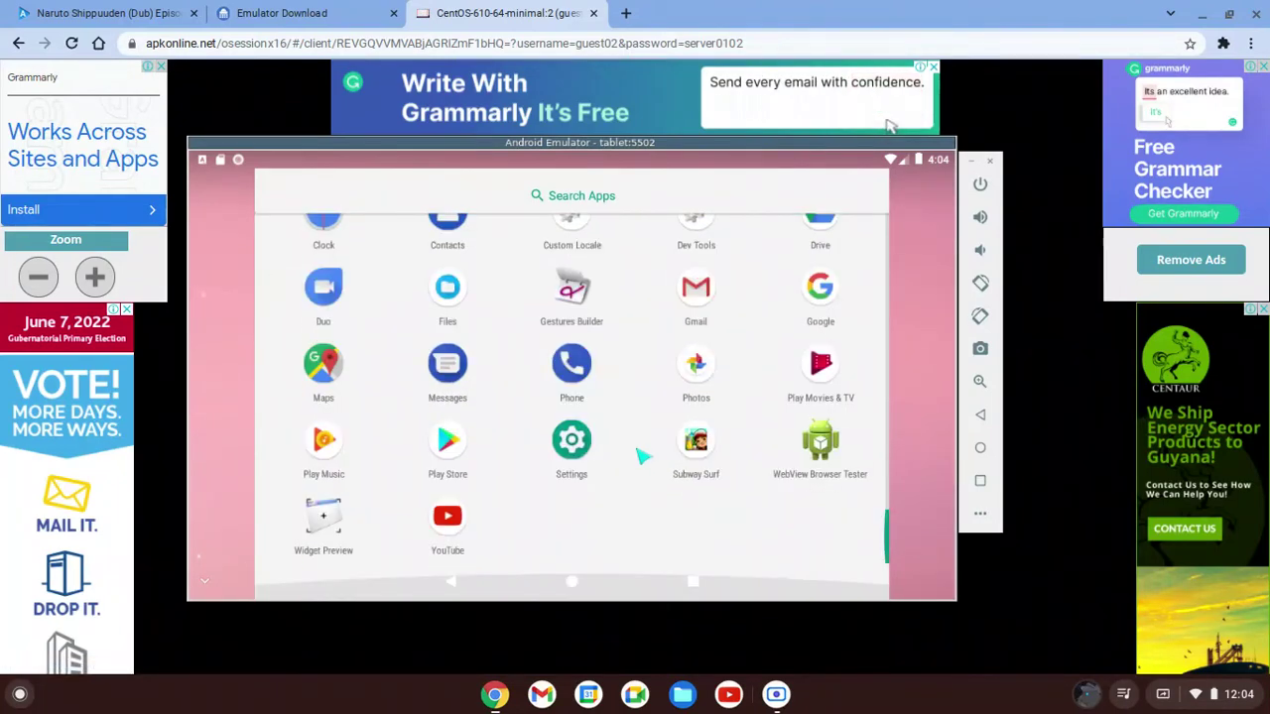
{"action": "scroll", "coordinate": [643, 456], "scroll_direction": "up", "scroll_amount": 5}
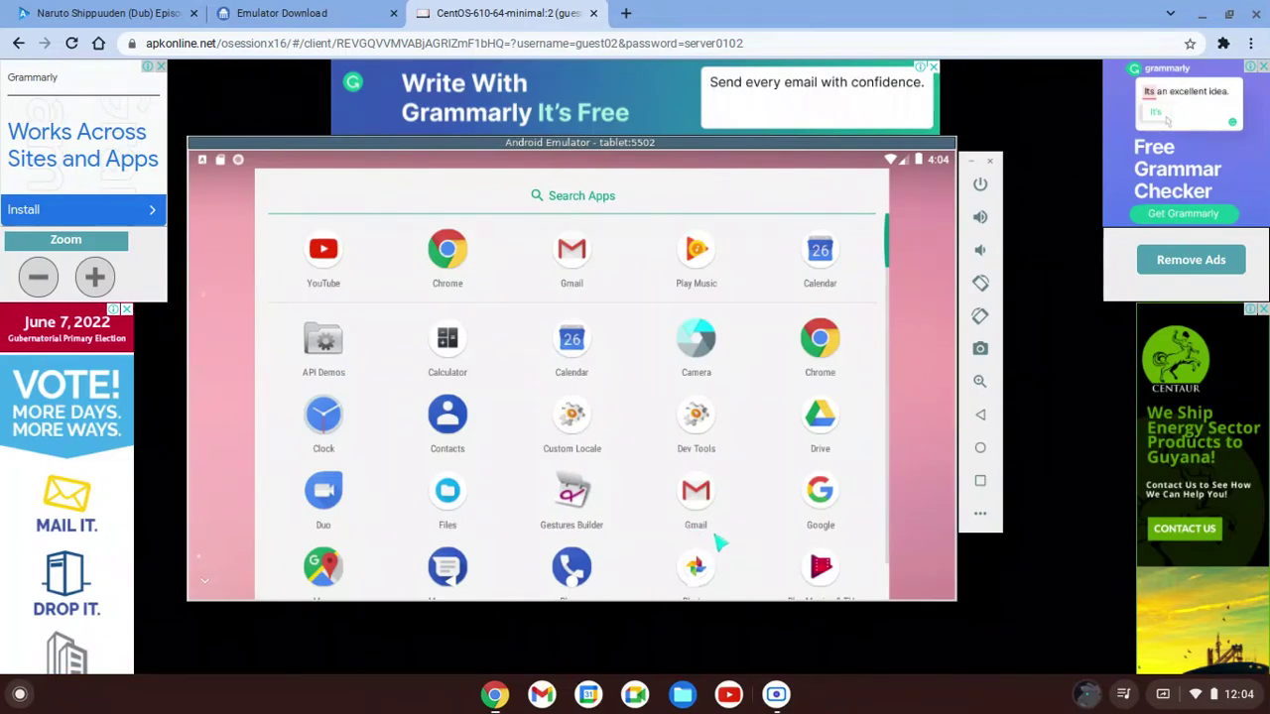
{"action": "scroll", "coordinate": [721, 544], "scroll_direction": "down", "scroll_amount": 1}
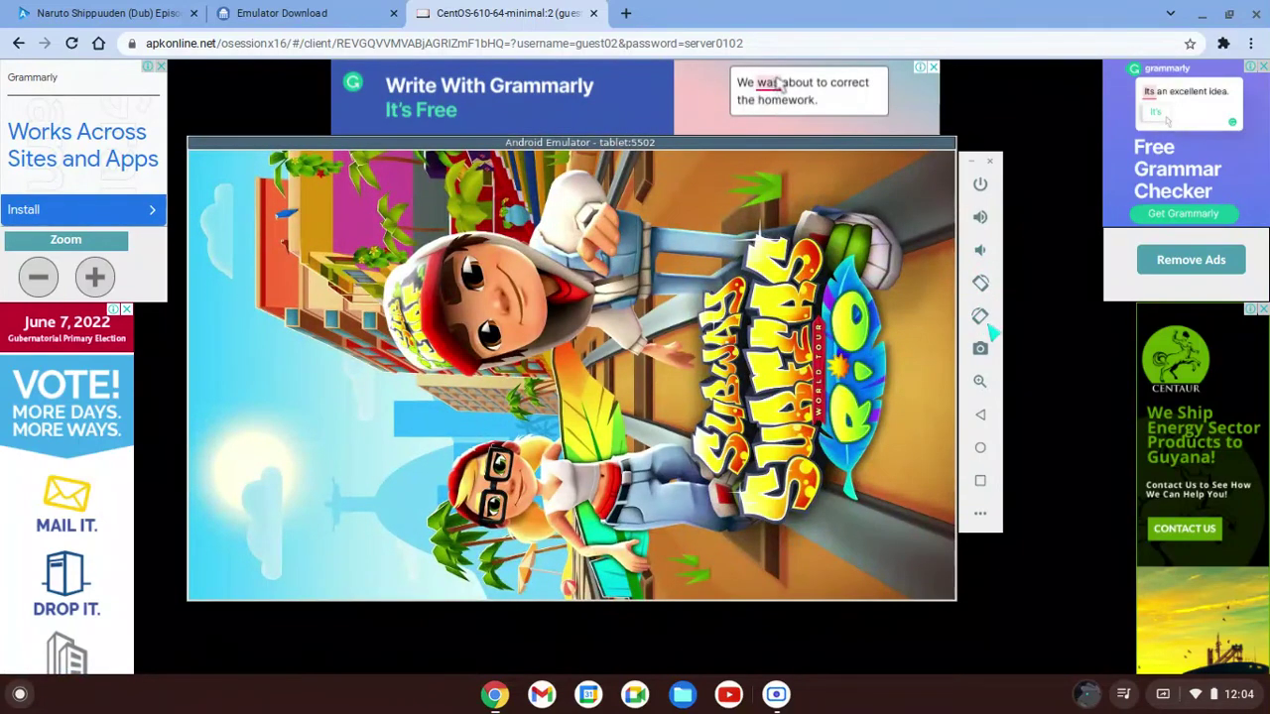
{"action": "left_click", "coordinate": [982, 315]}
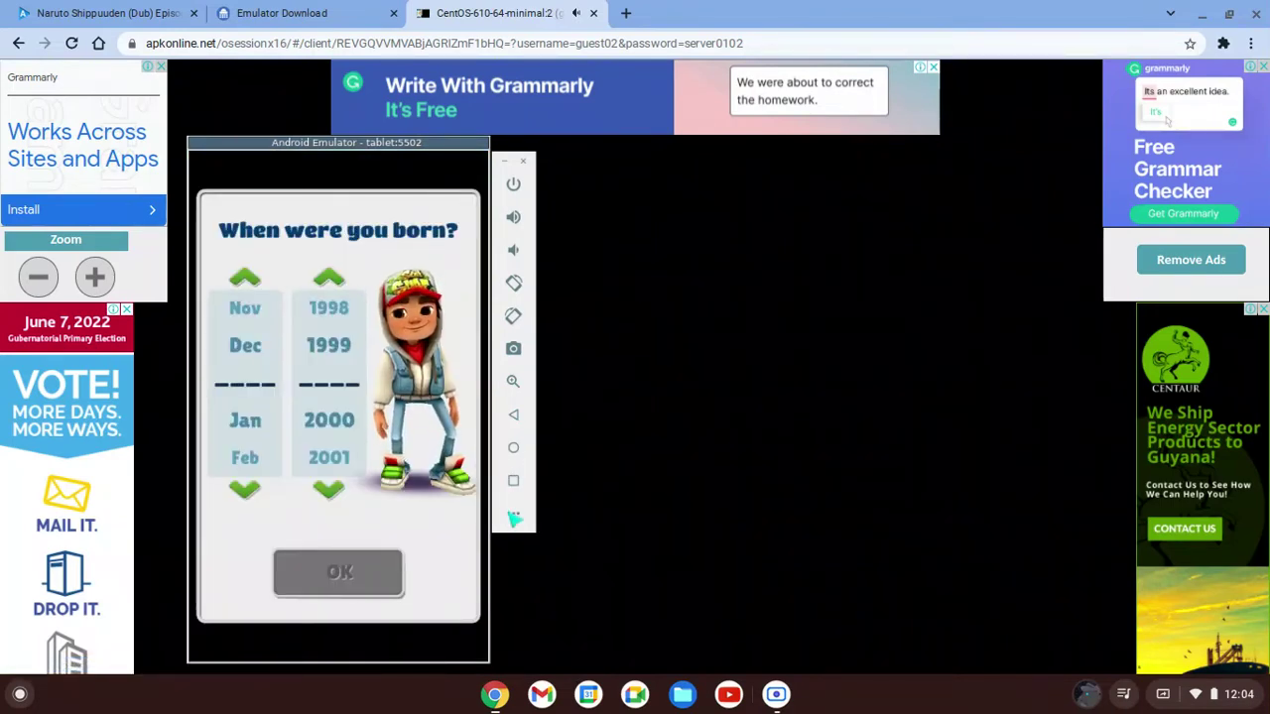
{"action": "left_click", "coordinate": [515, 516]}
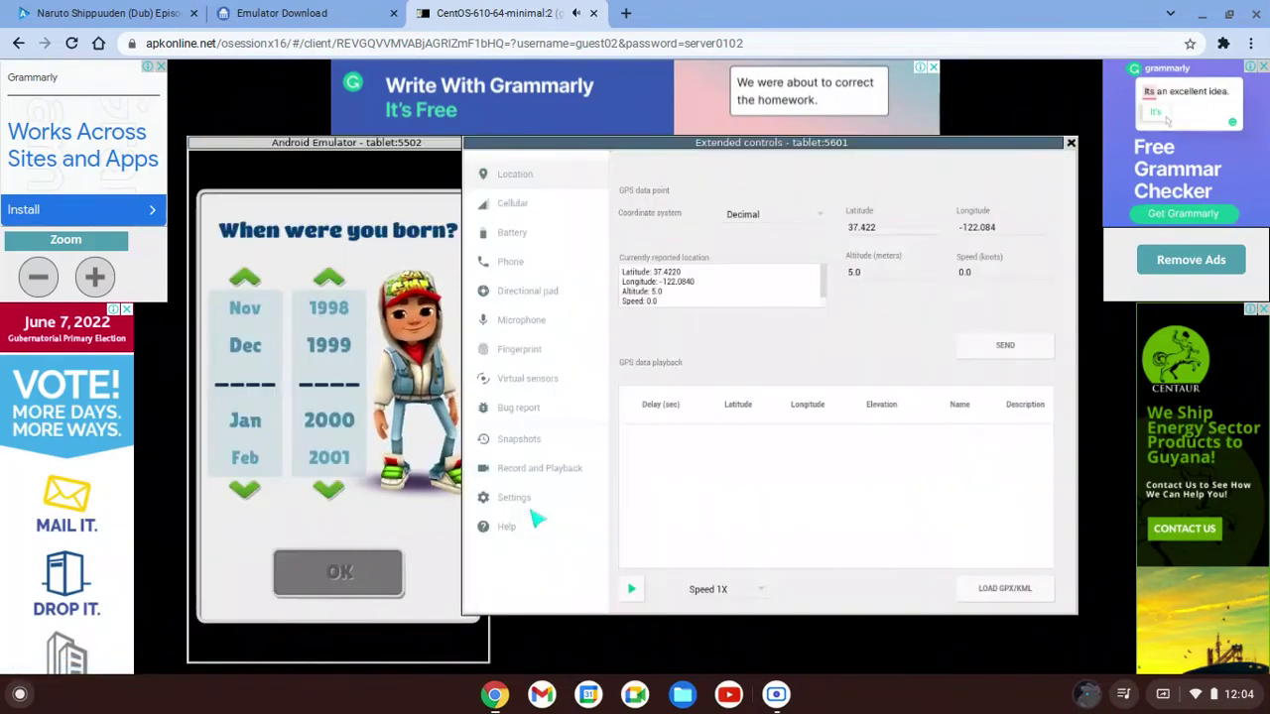
{"action": "key", "text": "Escape"}
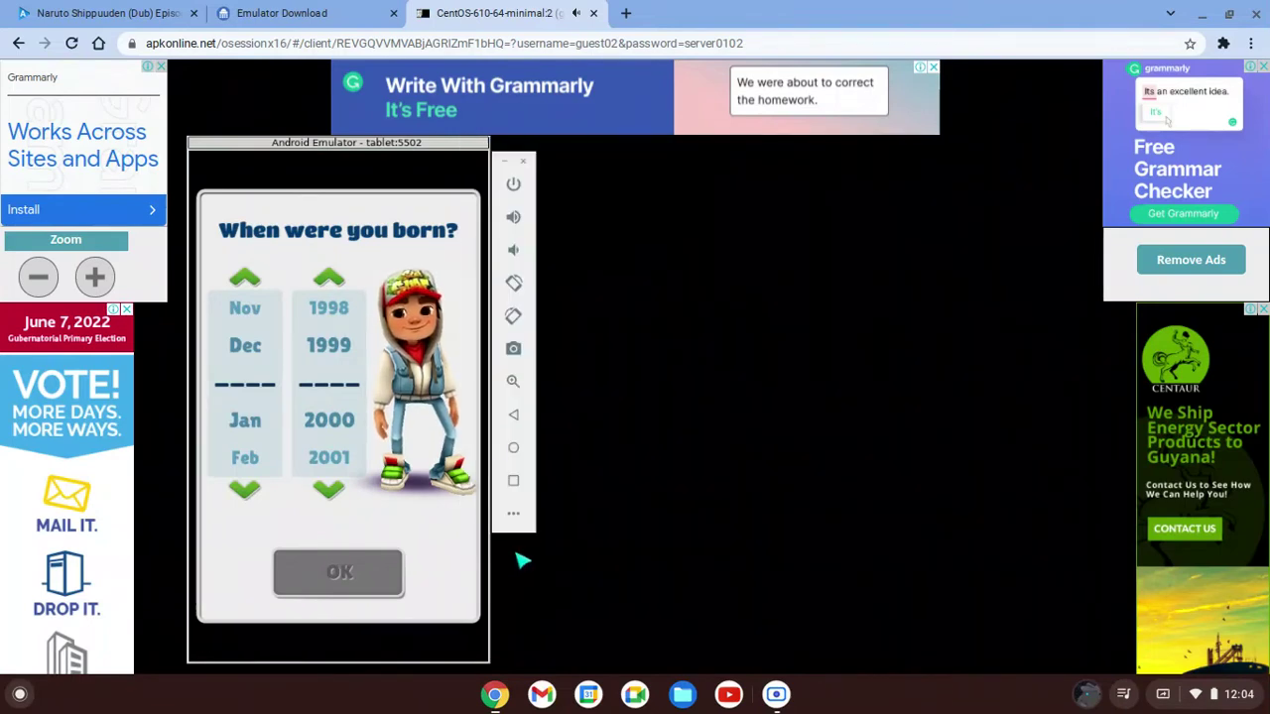
{"action": "left_click", "coordinate": [514, 515]}
{"action": "key", "text": "Escape"}
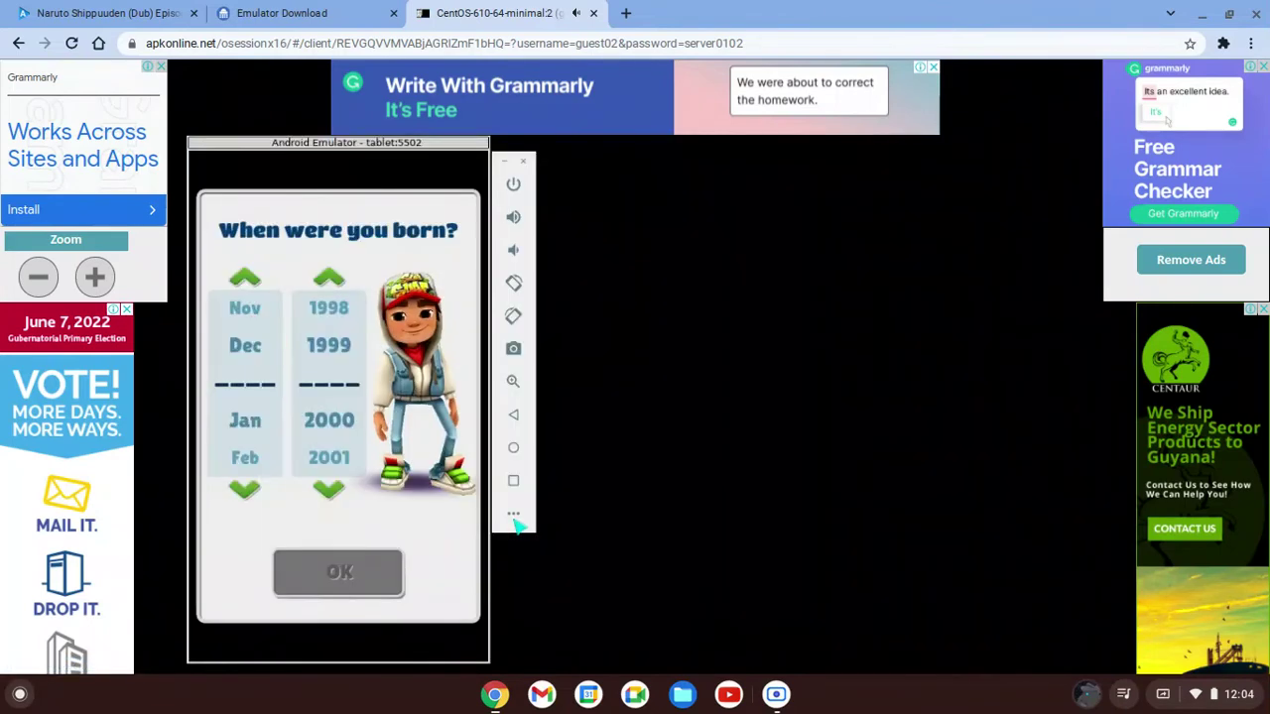
{"action": "left_click", "coordinate": [514, 515]}
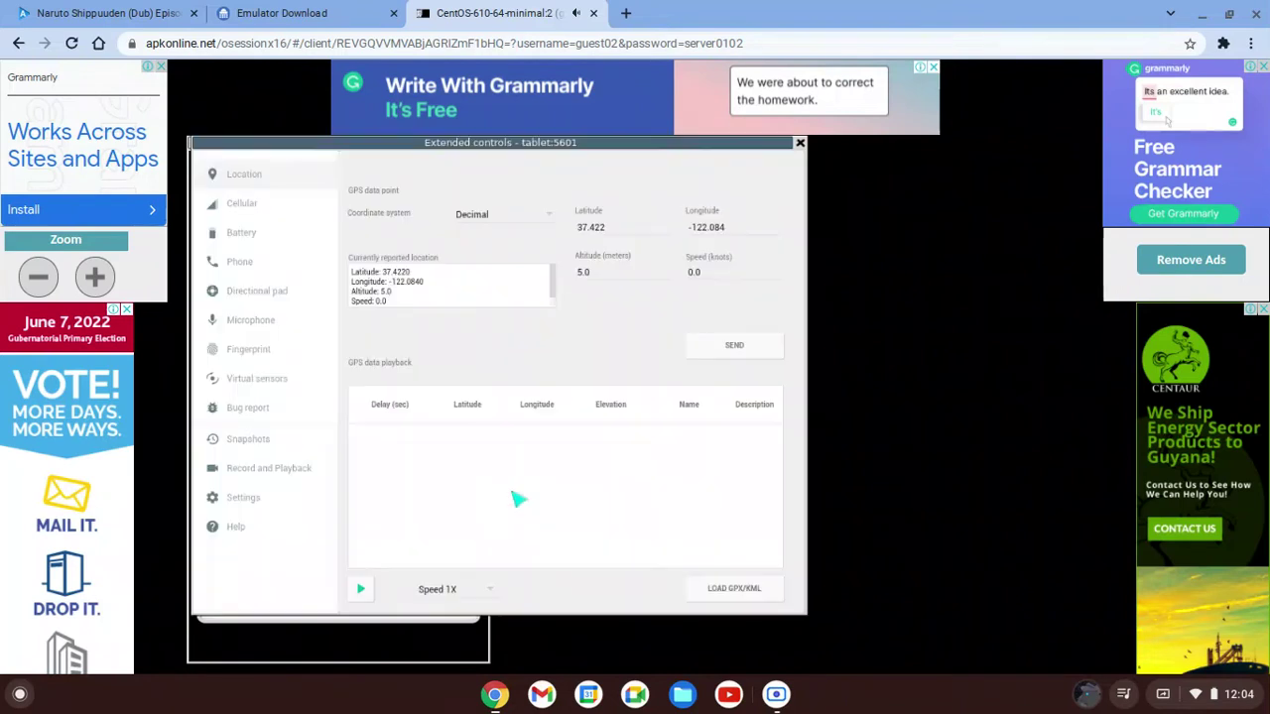
{"action": "key", "text": "Escape"}
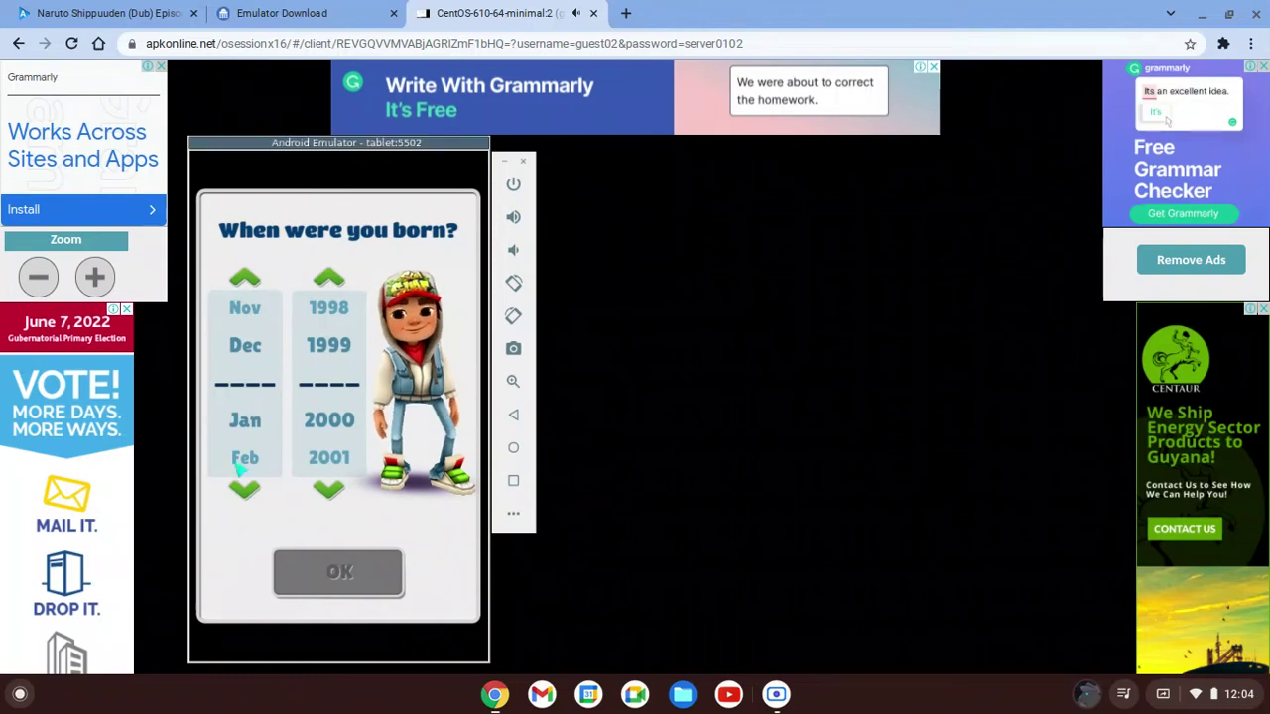
Enter a birth month and year in the Subway Surfers age prompt and accept the advertising ID consent
{"action": "left_click", "coordinate": [243, 279]}
{"action": "left_click", "coordinate": [243, 278]}
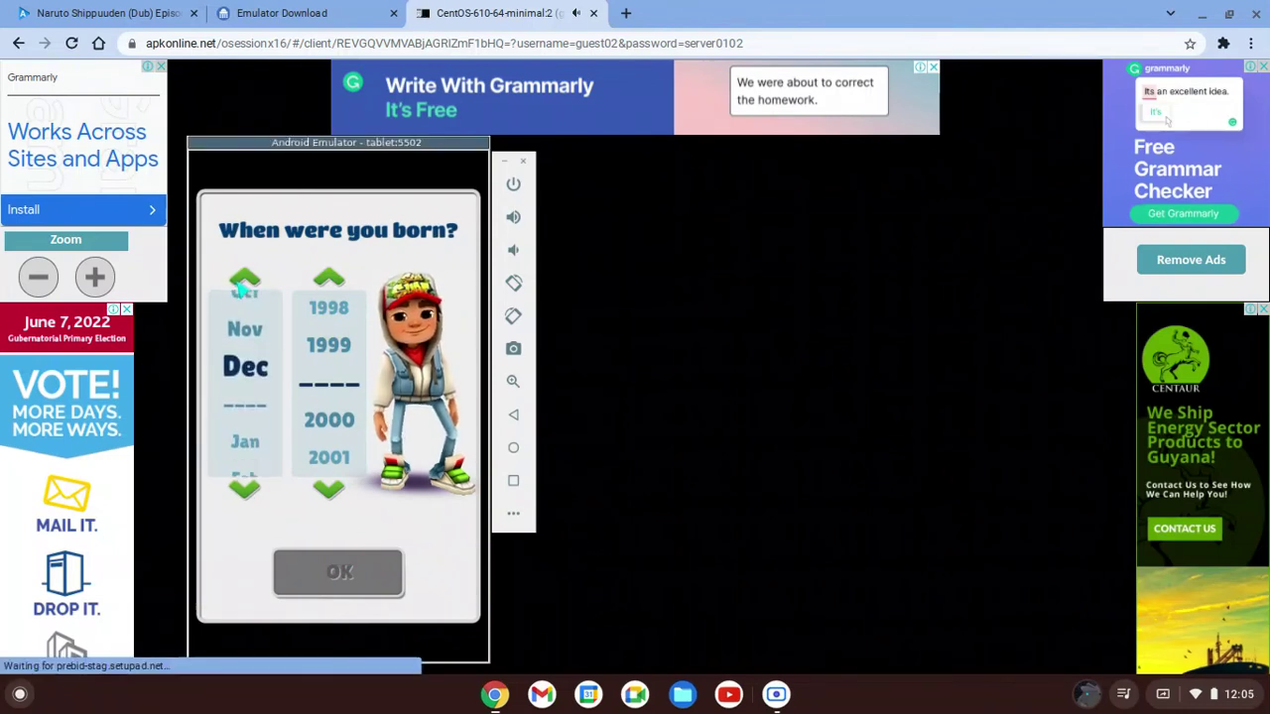
{"action": "left_click", "coordinate": [243, 279]}
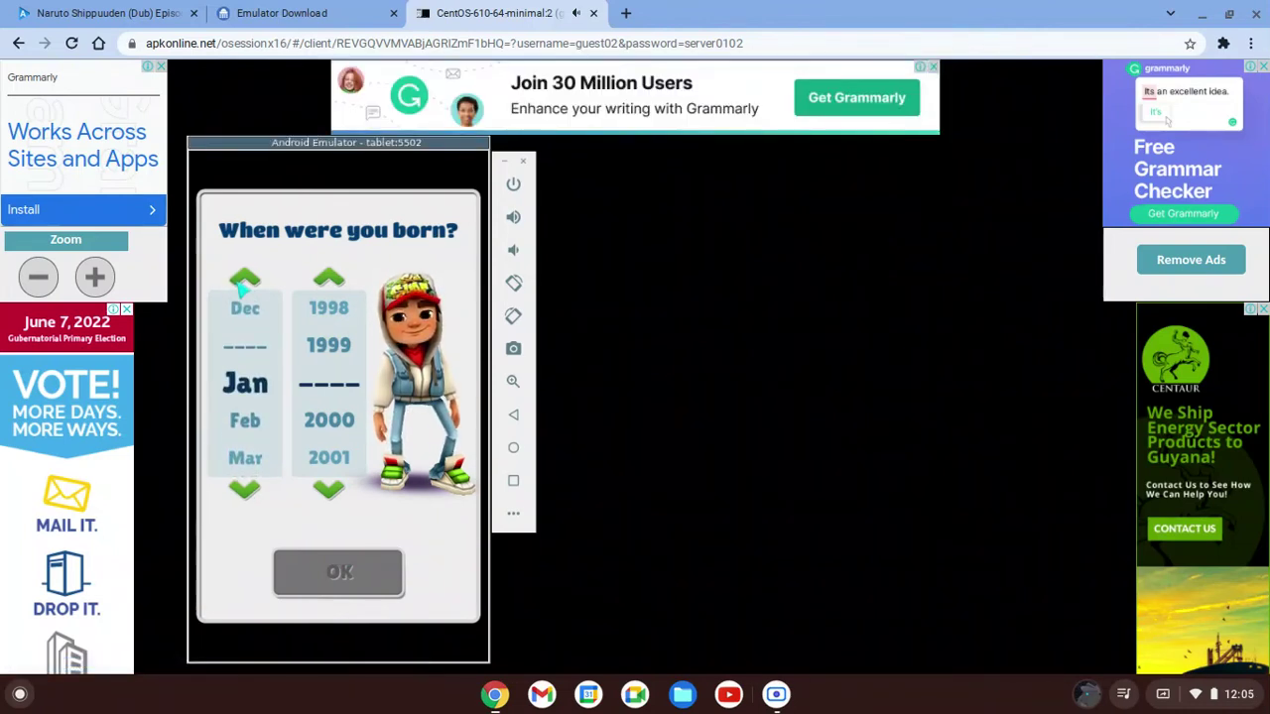
{"action": "left_click", "coordinate": [243, 279]}
{"action": "left_click", "coordinate": [243, 278]}
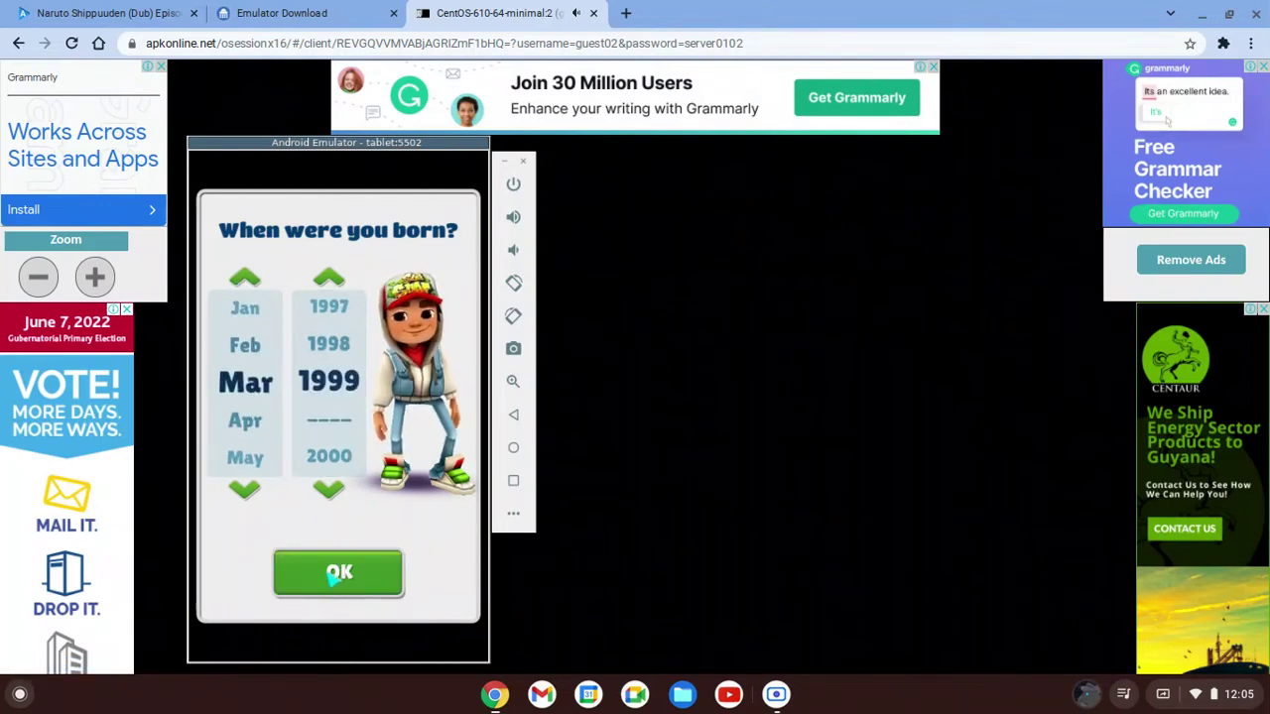
{"action": "left_click", "coordinate": [337, 284]}
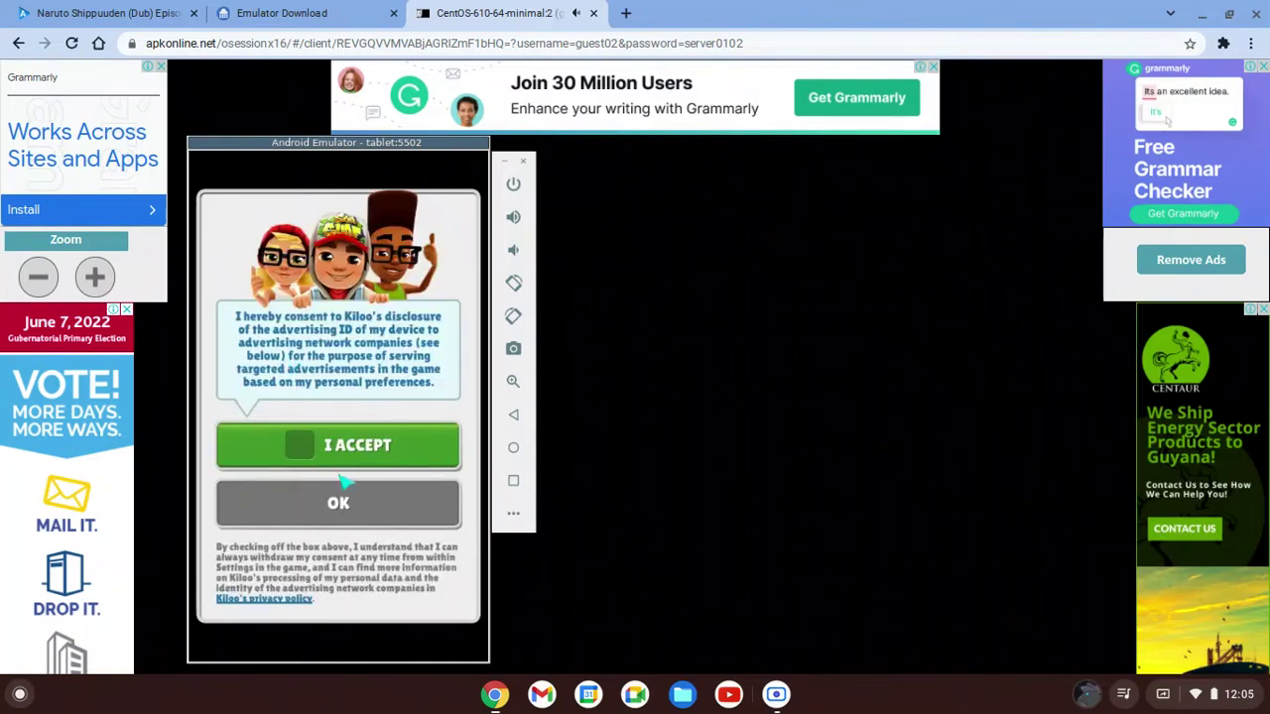
{"action": "left_click", "coordinate": [312, 460]}
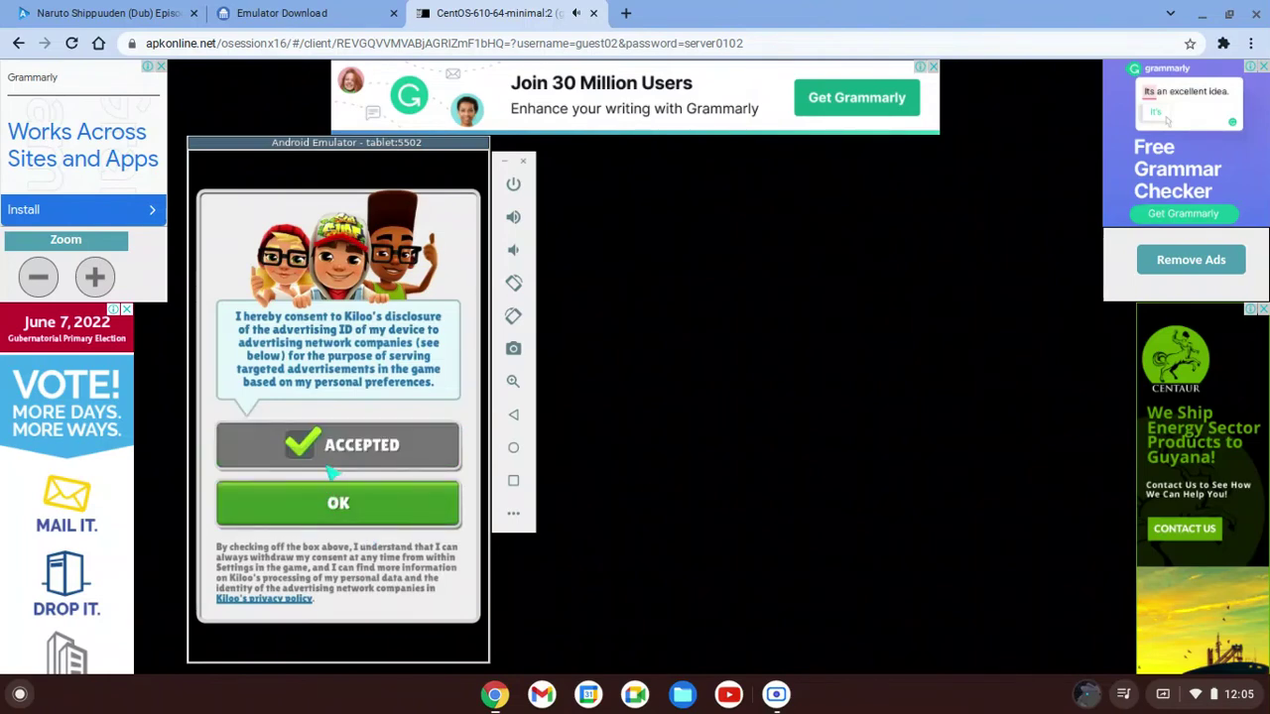
{"action": "left_click", "coordinate": [313, 515]}
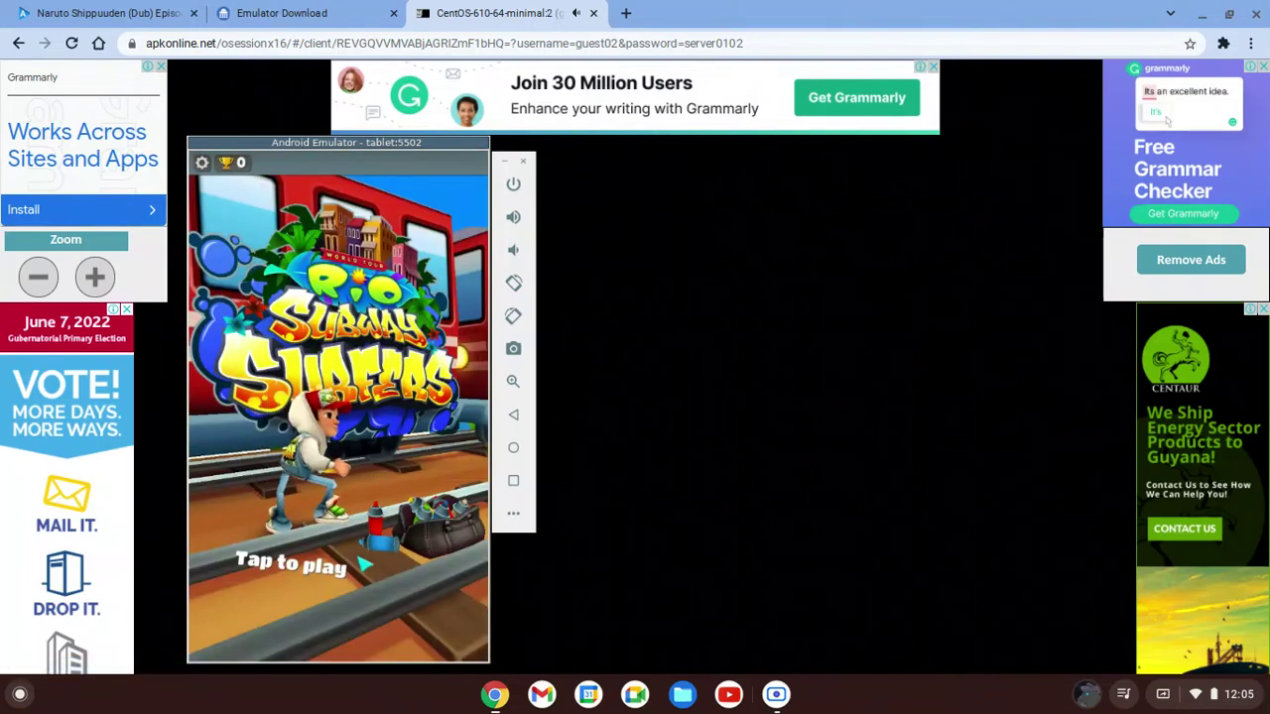
Start a Subway Surfers run, jump over the barriers on the track, and pause the game
{"action": "left_click", "coordinate": [395, 577]}
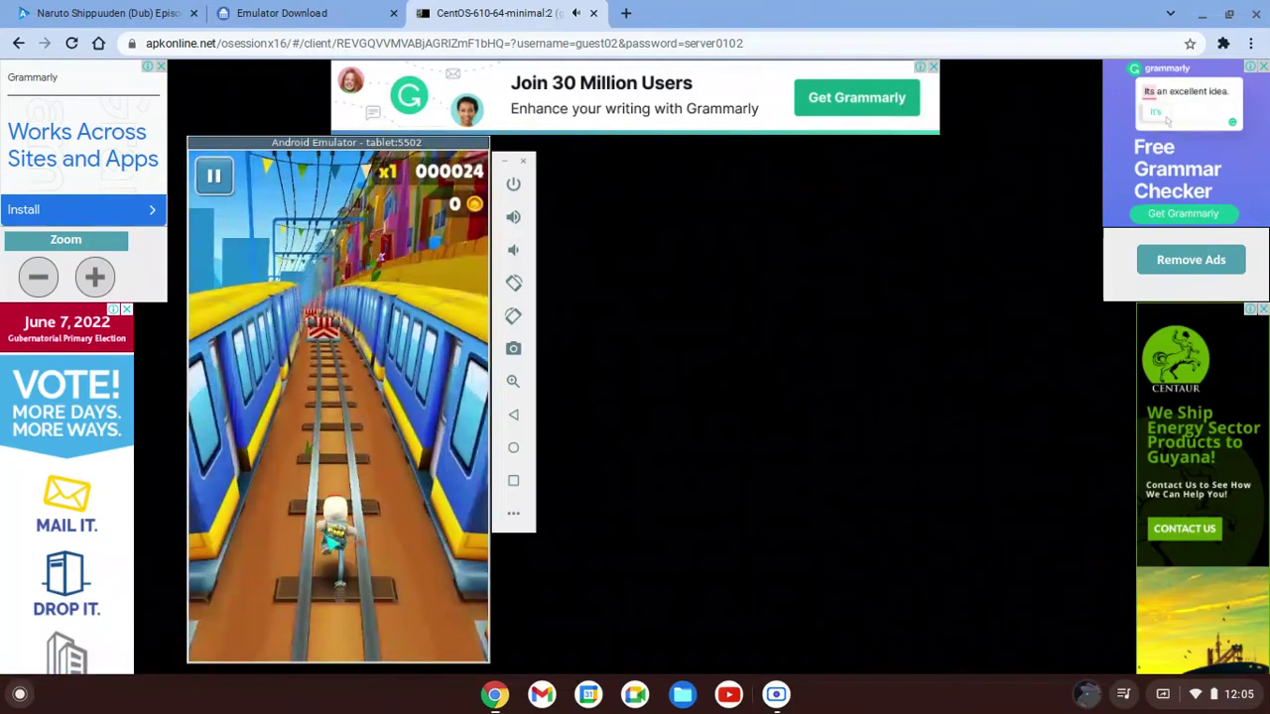
{"action": "left_click_drag", "start_coordinate": [335, 459], "coordinate": [340, 486]}
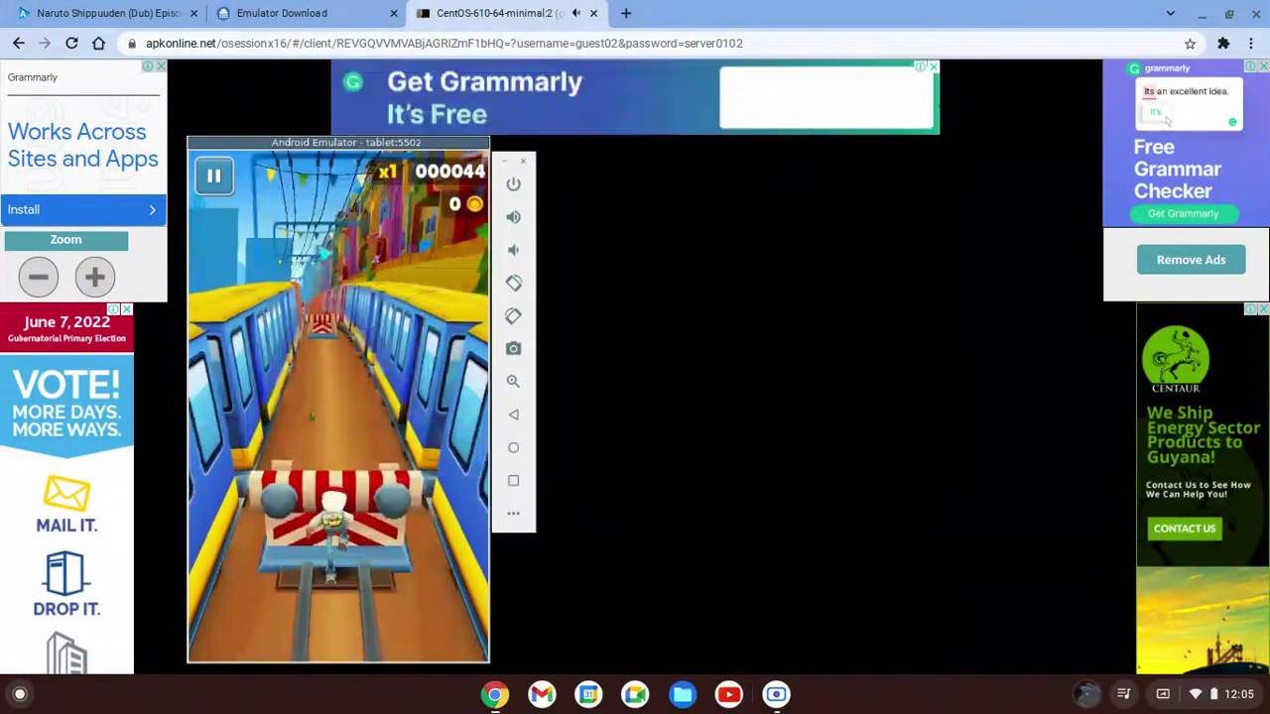
{"action": "left_click_drag", "start_coordinate": [334, 562], "coordinate": [314, 299]}
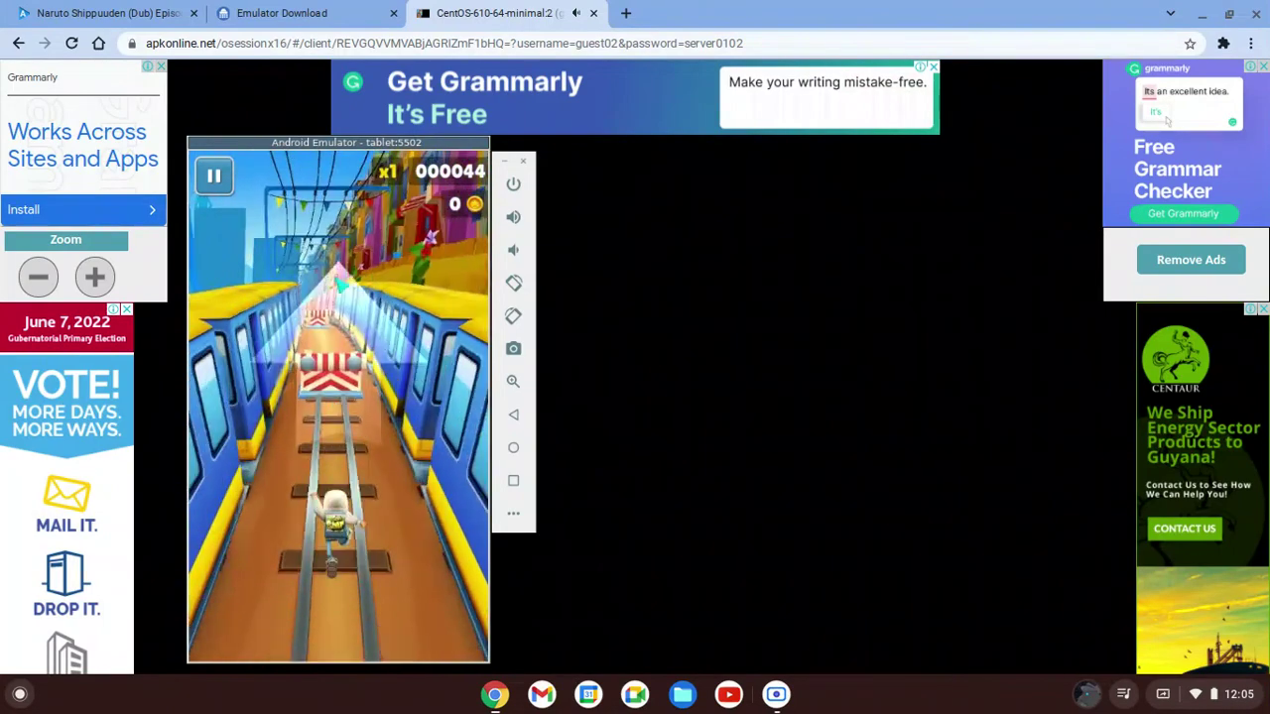
{"action": "left_click_drag", "start_coordinate": [347, 446], "coordinate": [369, 142]}
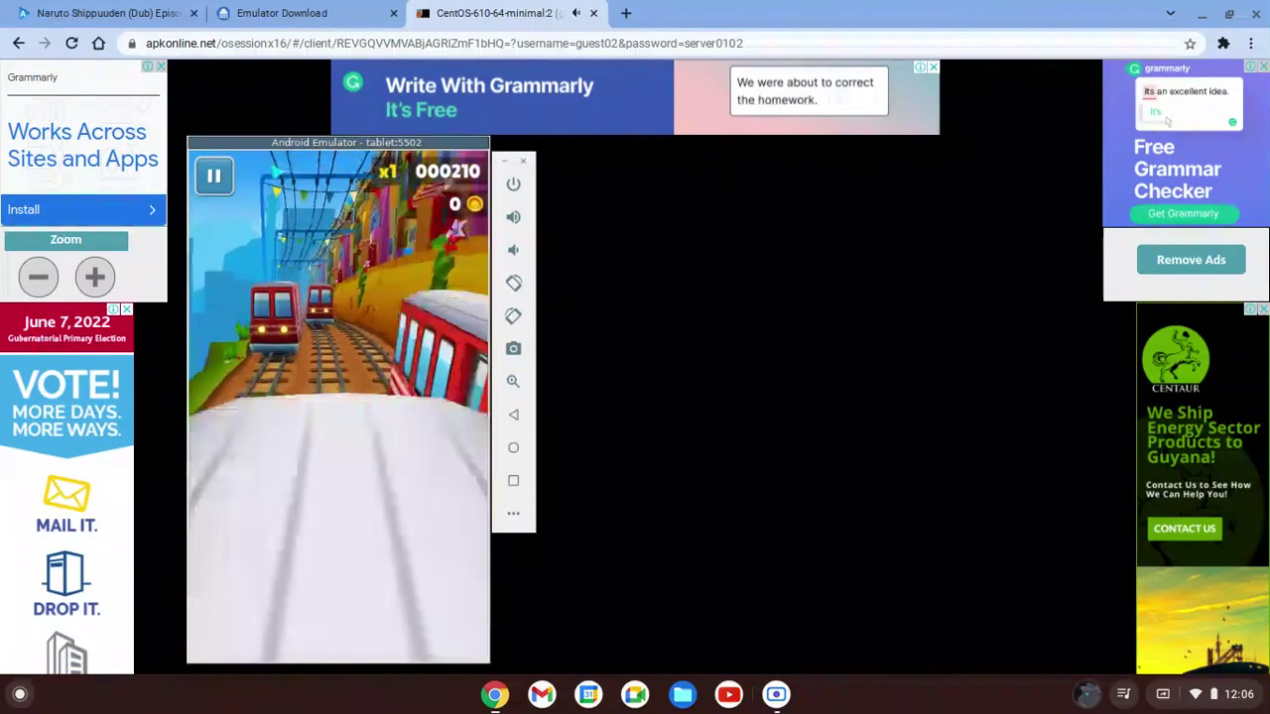
{"action": "key", "text": "Escape"}
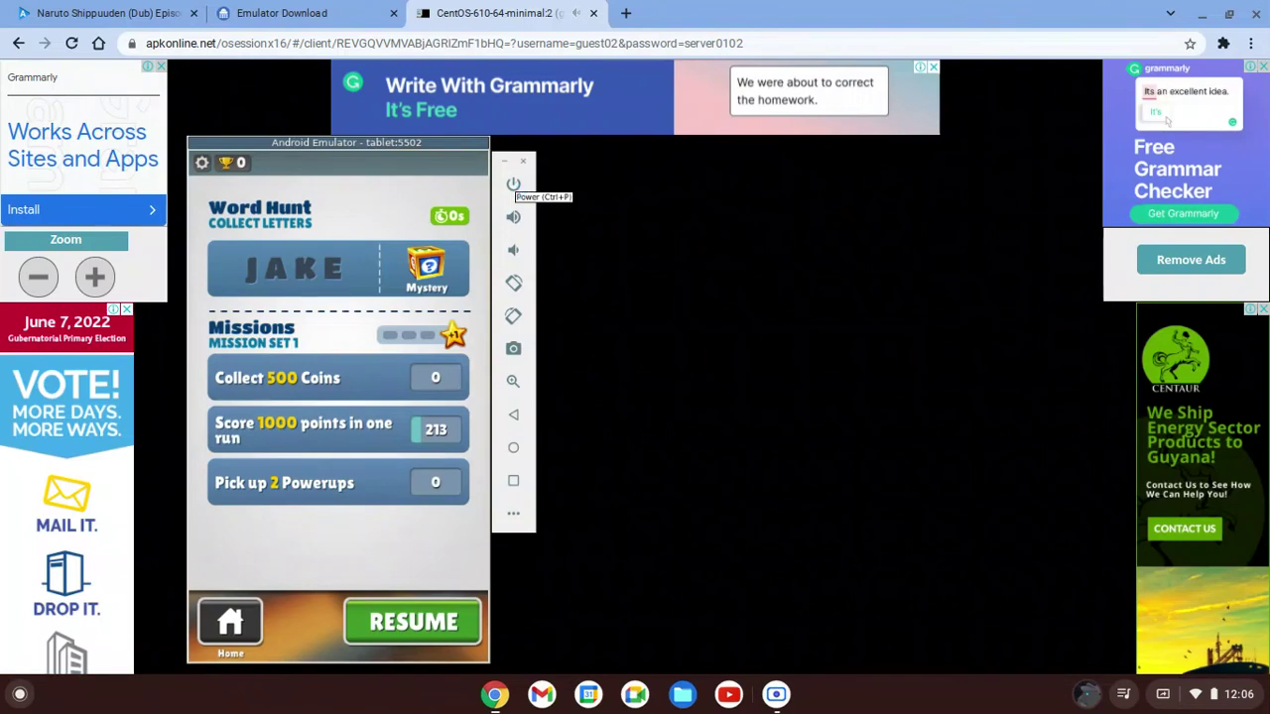
Close the running emulator session and the Emulator Download page in the browser
{"action": "left_click", "coordinate": [592, 13]}
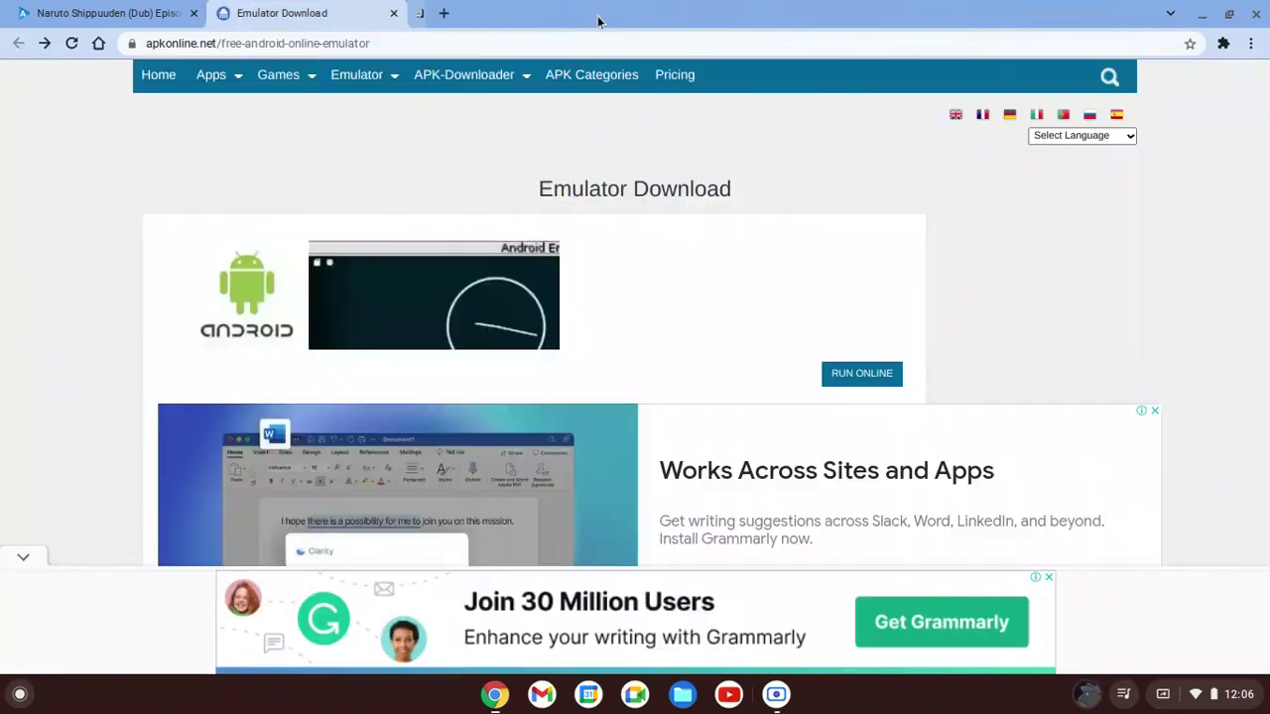
{"action": "left_click", "coordinate": [1202, 14]}
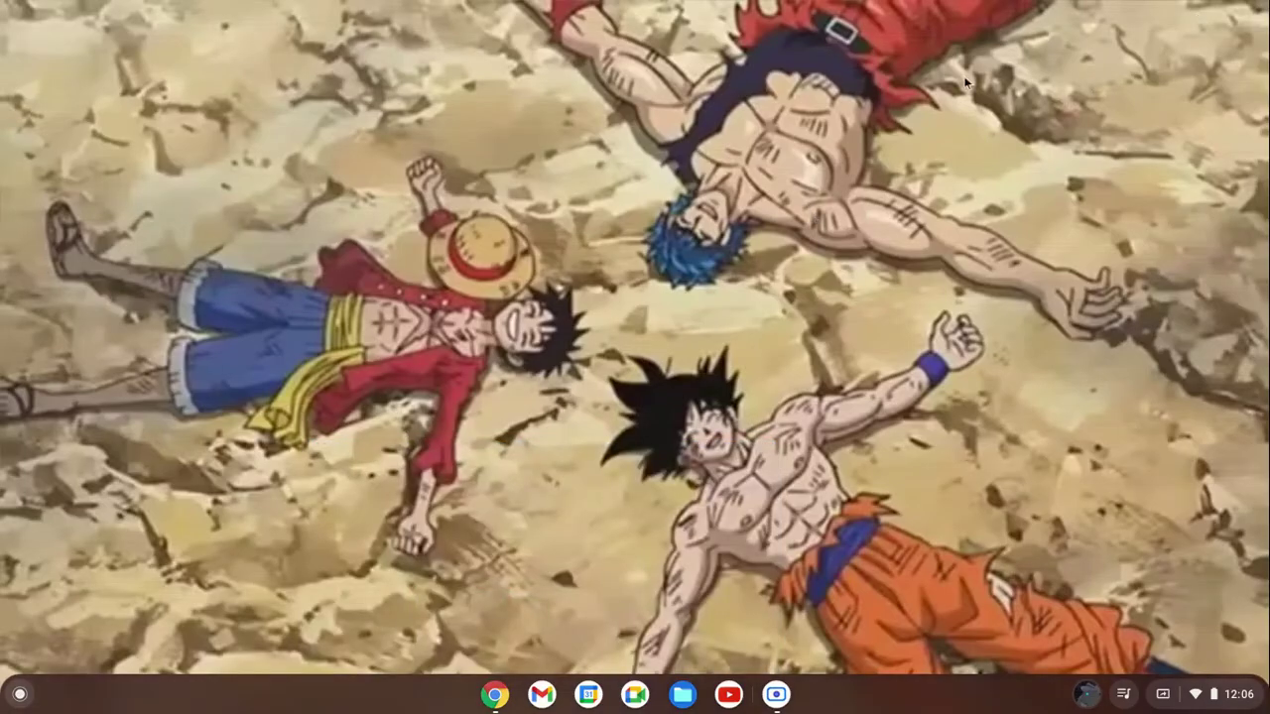
{"action": "left_click", "coordinate": [778, 696]}
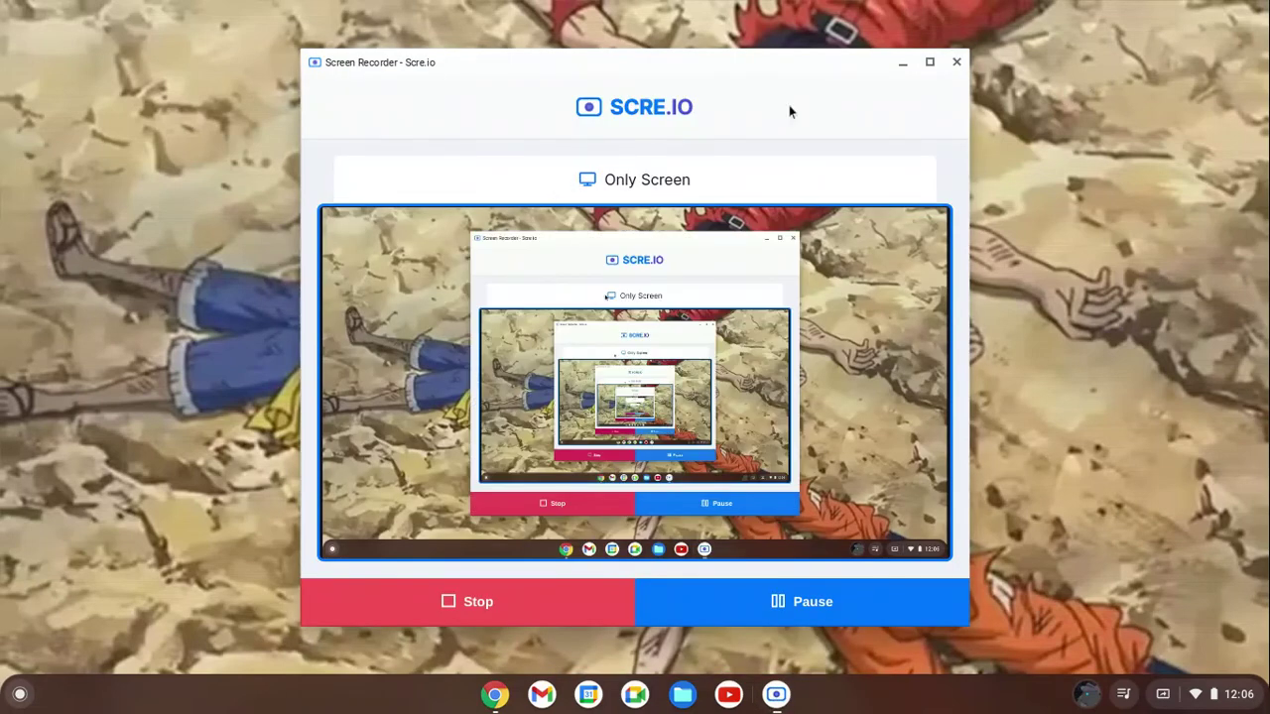
{"action": "left_click", "coordinate": [901, 62]}
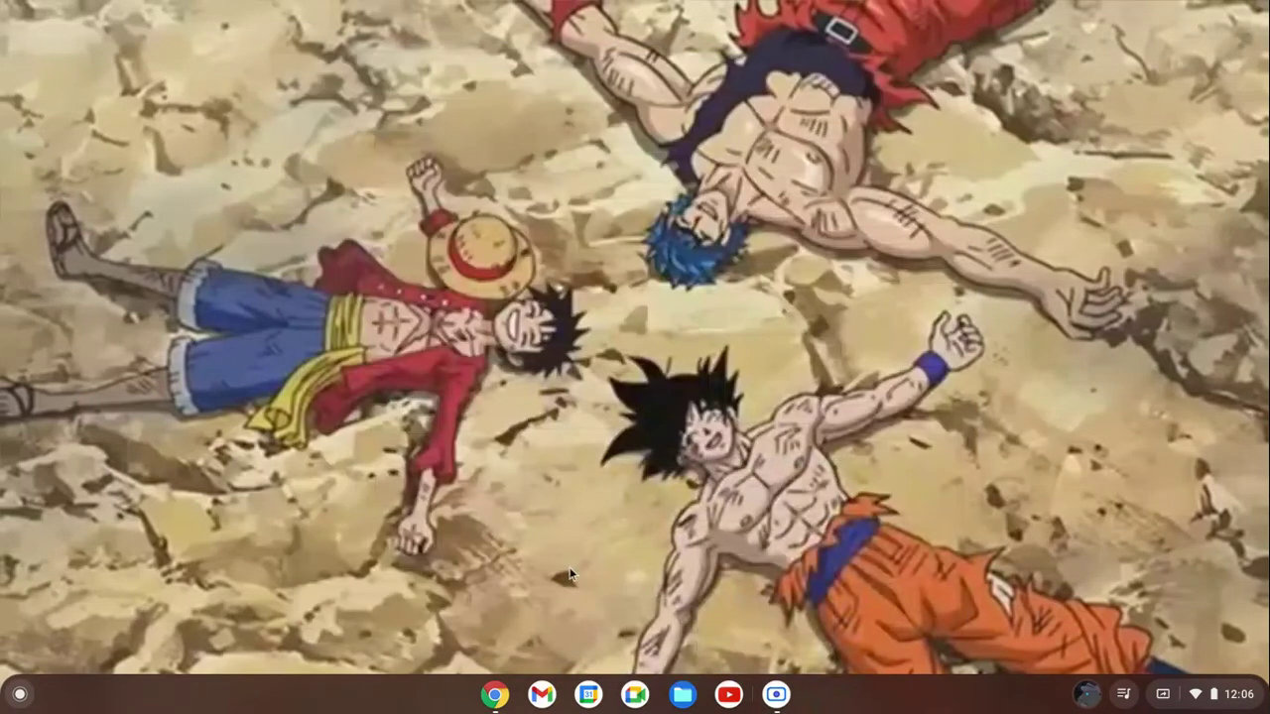
{"action": "left_click", "coordinate": [495, 696]}
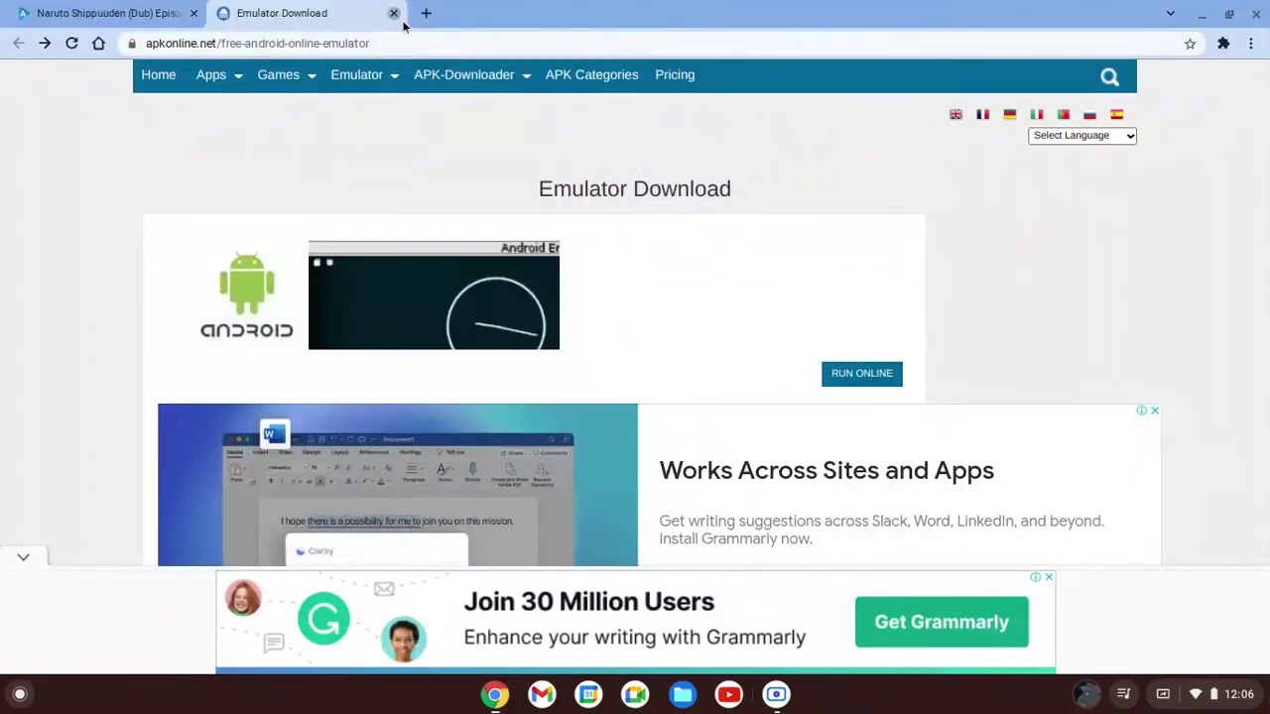
{"action": "left_click", "coordinate": [393, 13]}
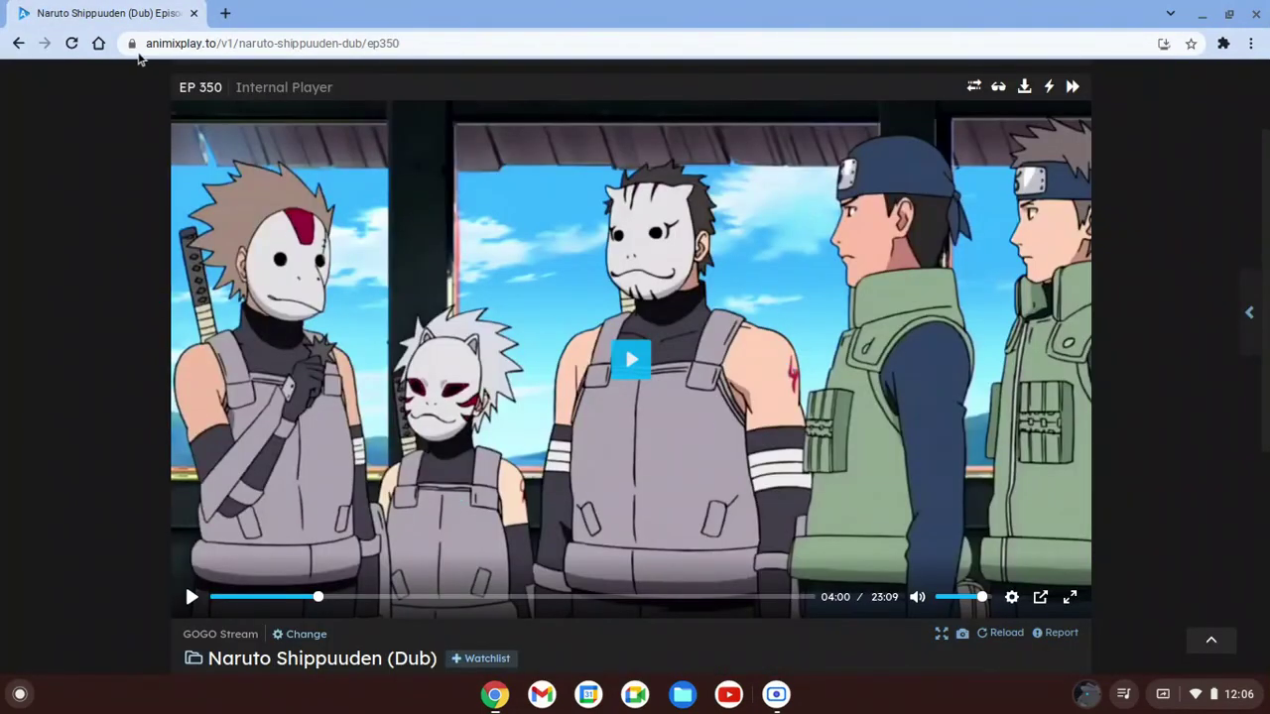
Minimize the browser and switch to the Scre.io screen recorder
{"action": "scroll", "coordinate": [130, 156], "scroll_direction": "up", "scroll_amount": 3}
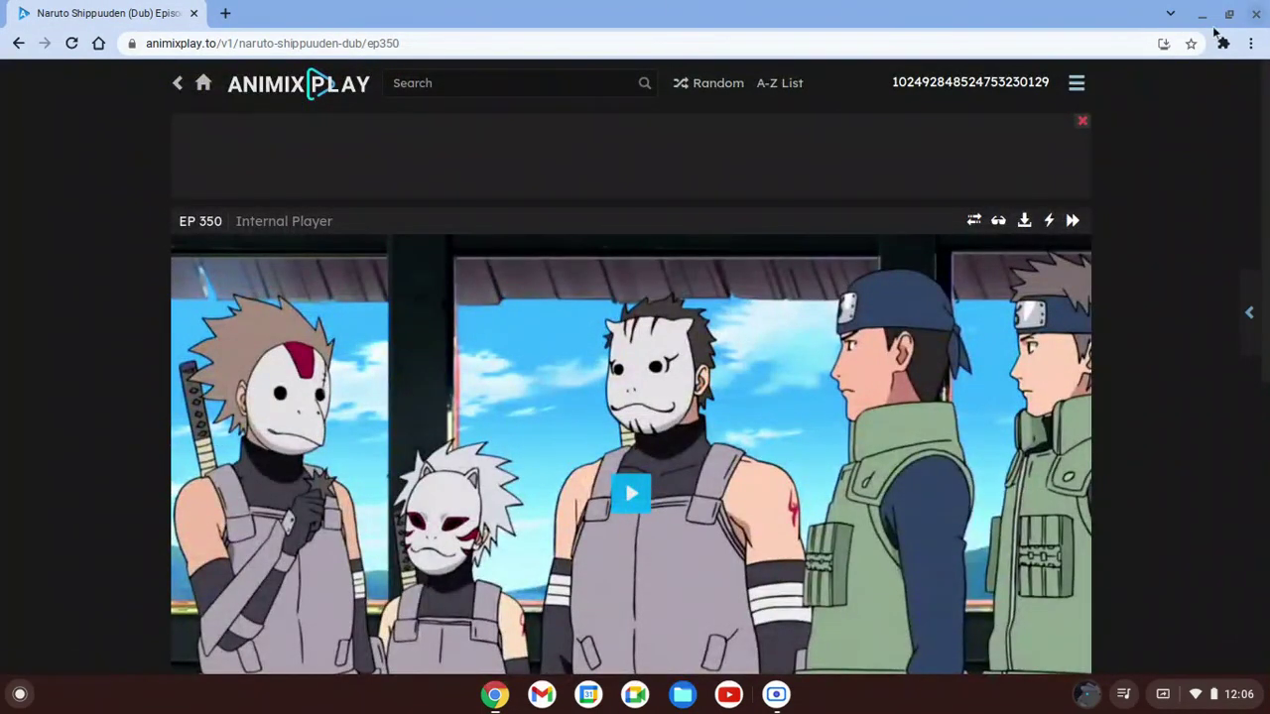
{"action": "left_click", "coordinate": [1202, 14]}
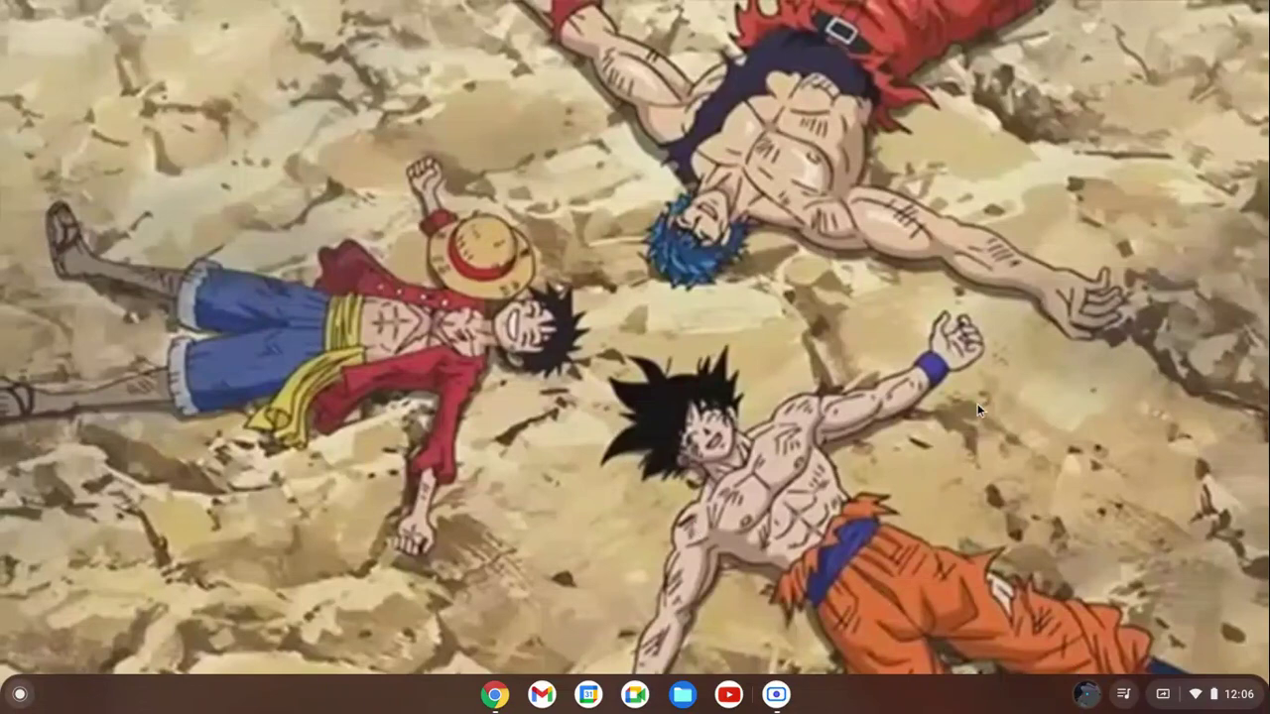
{"action": "left_click", "coordinate": [777, 694]}
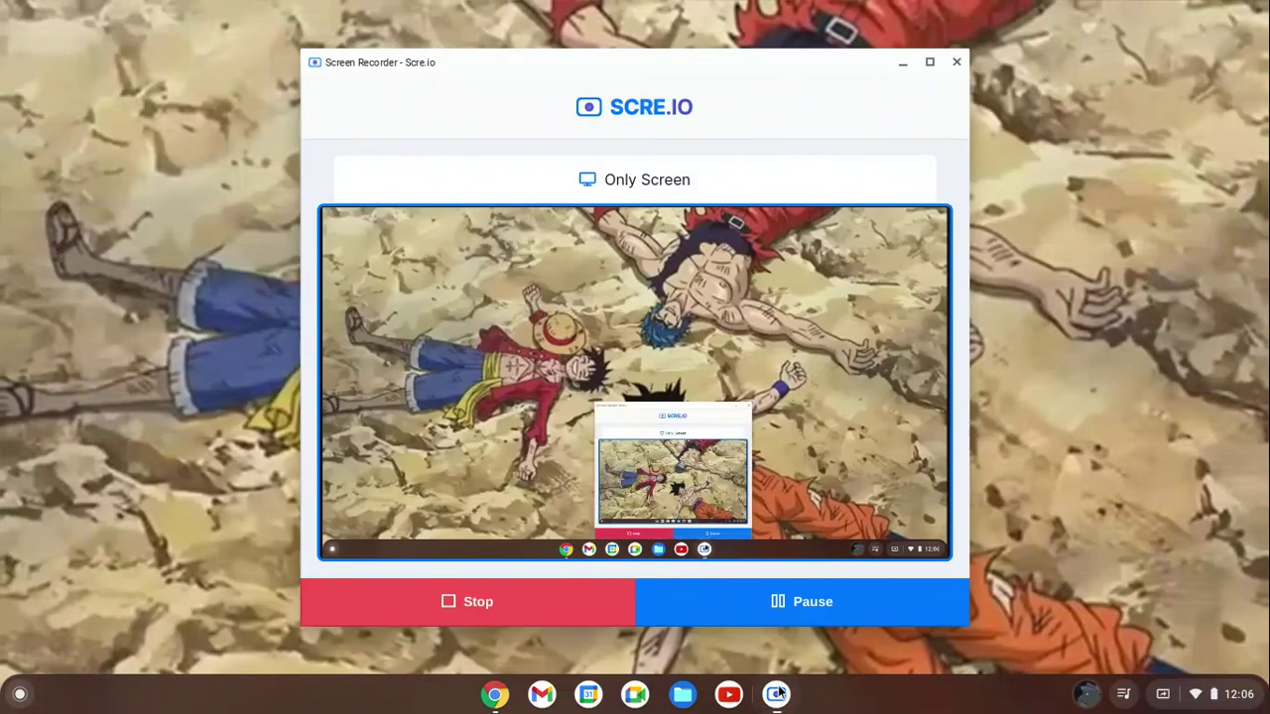